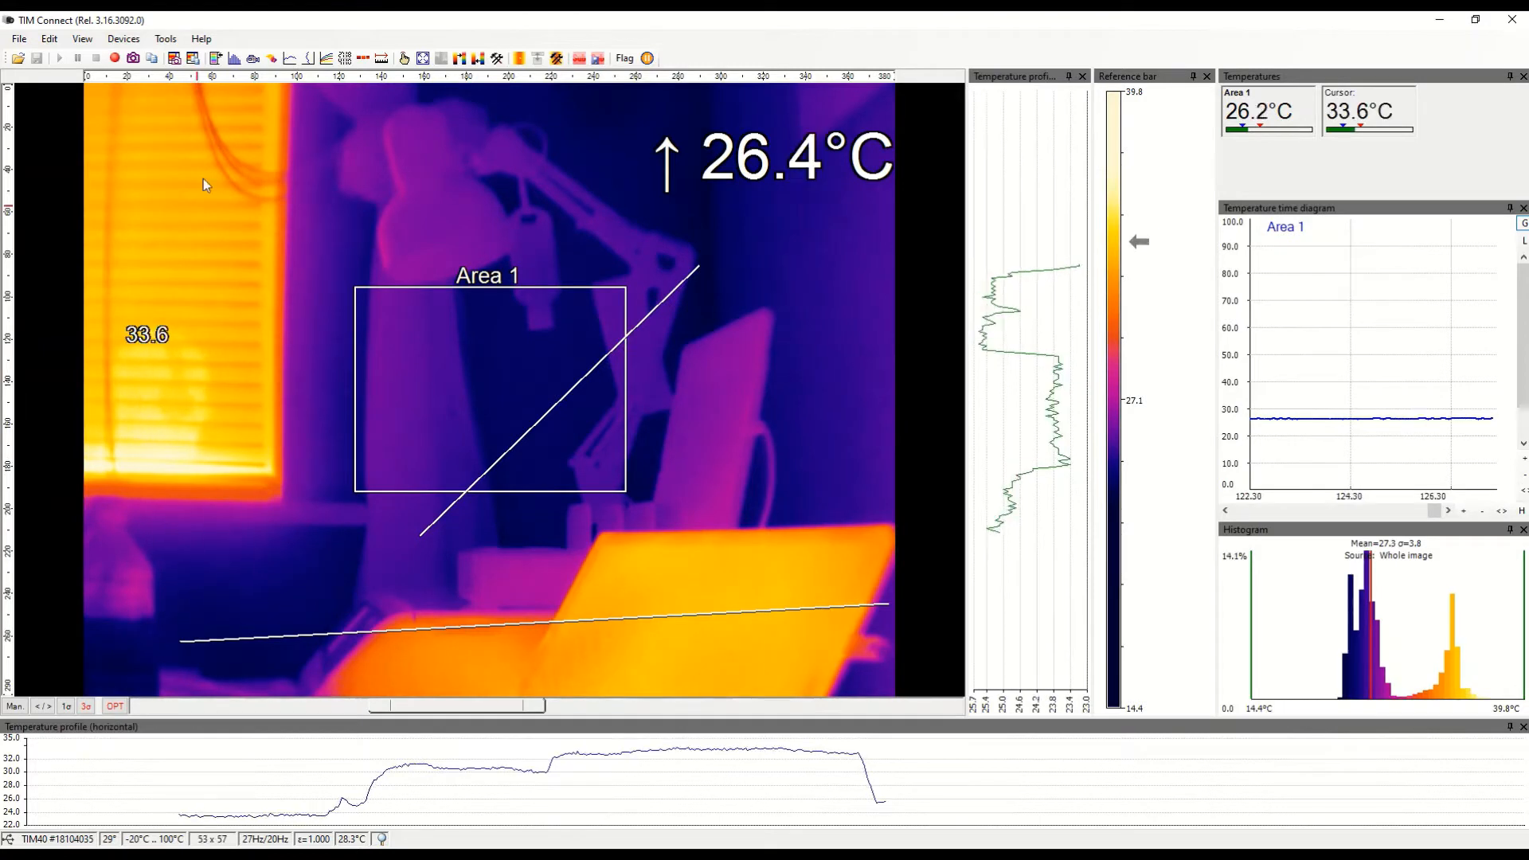
# - Restore the standard window layout and open the program configuration
pyautogui.click(166, 38)
pyautogui.moveTo(191, 62)
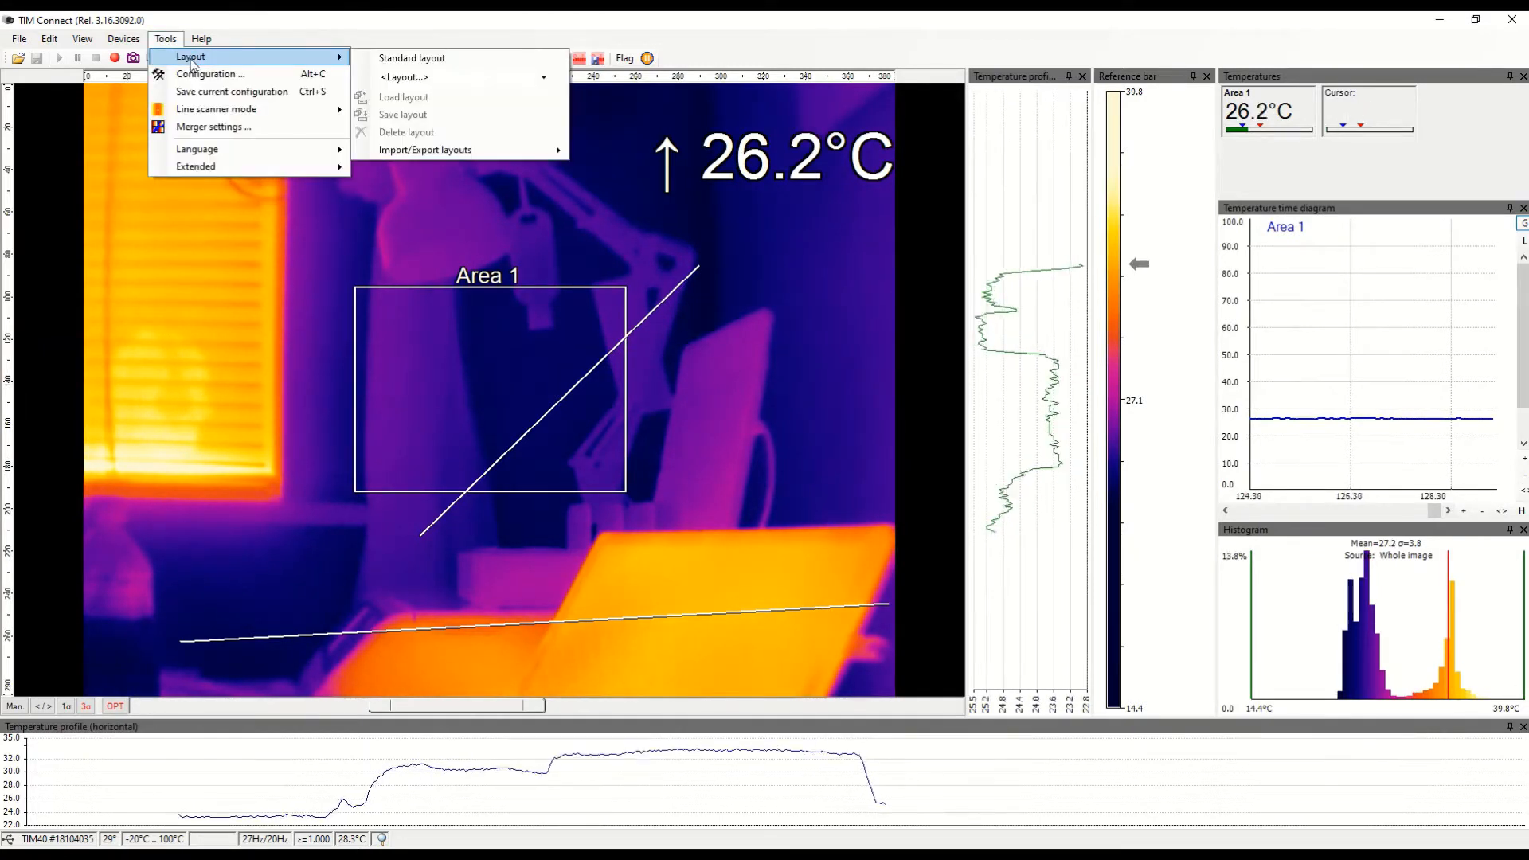
pyautogui.click(391, 60)
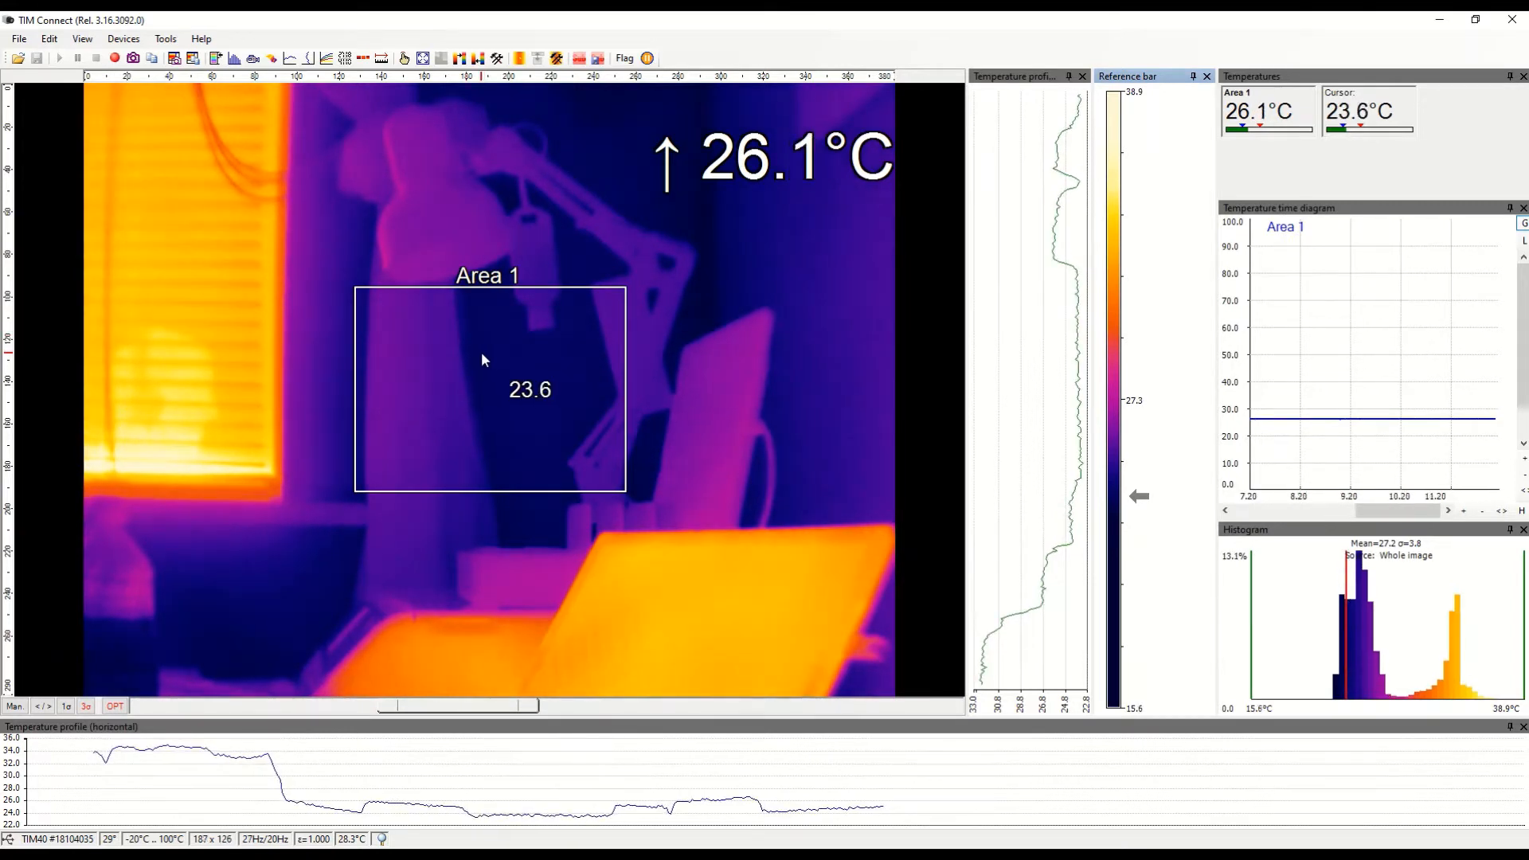
pyautogui.click(498, 58)
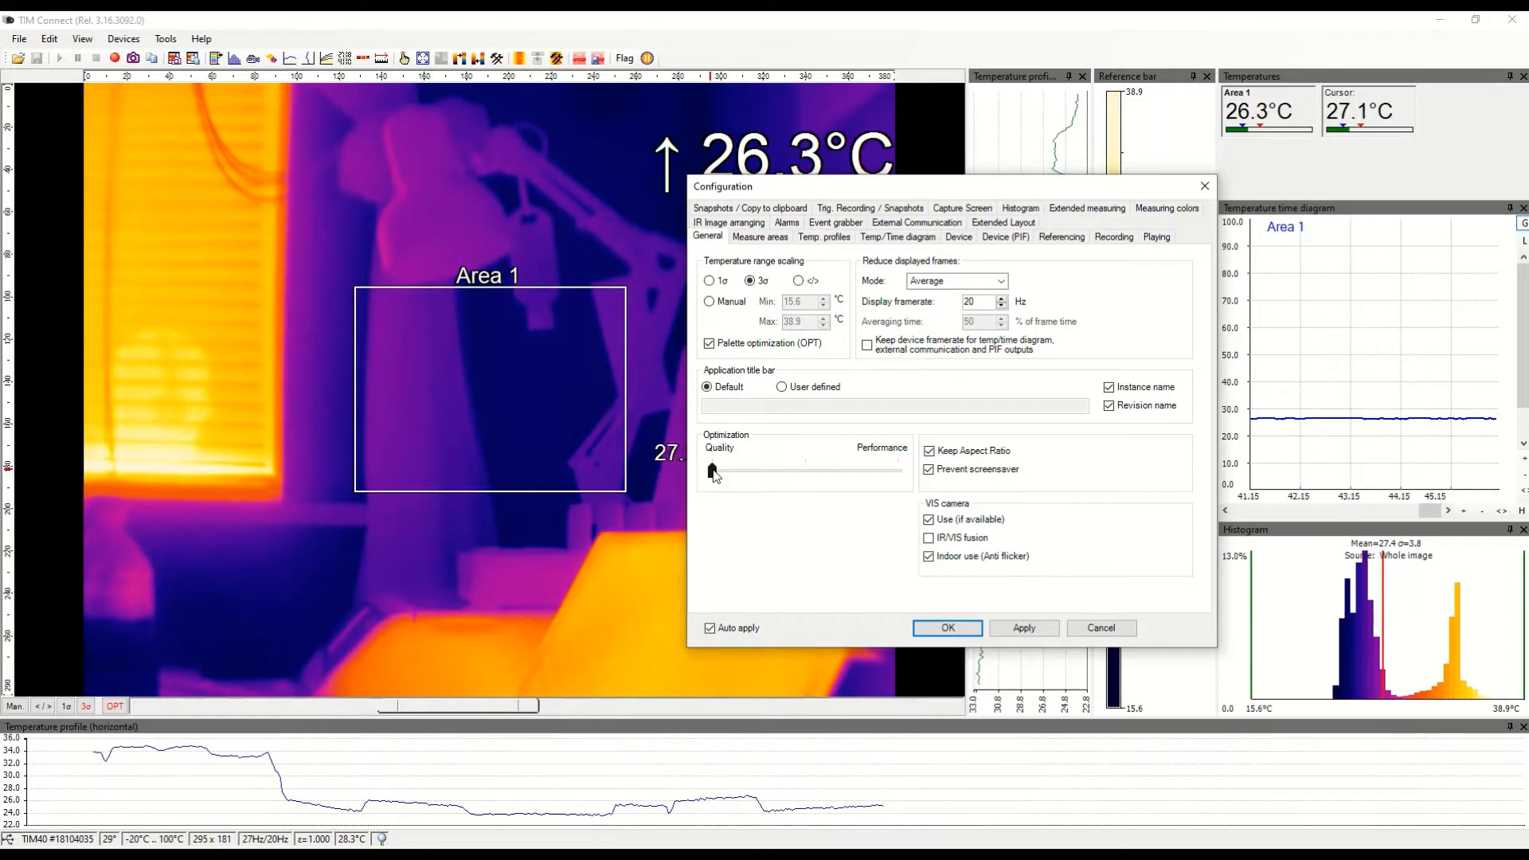
# - Try the display optimization at full Performance and return it to Quality
pyautogui.moveTo(713, 471); pyautogui.dragTo(902, 475)
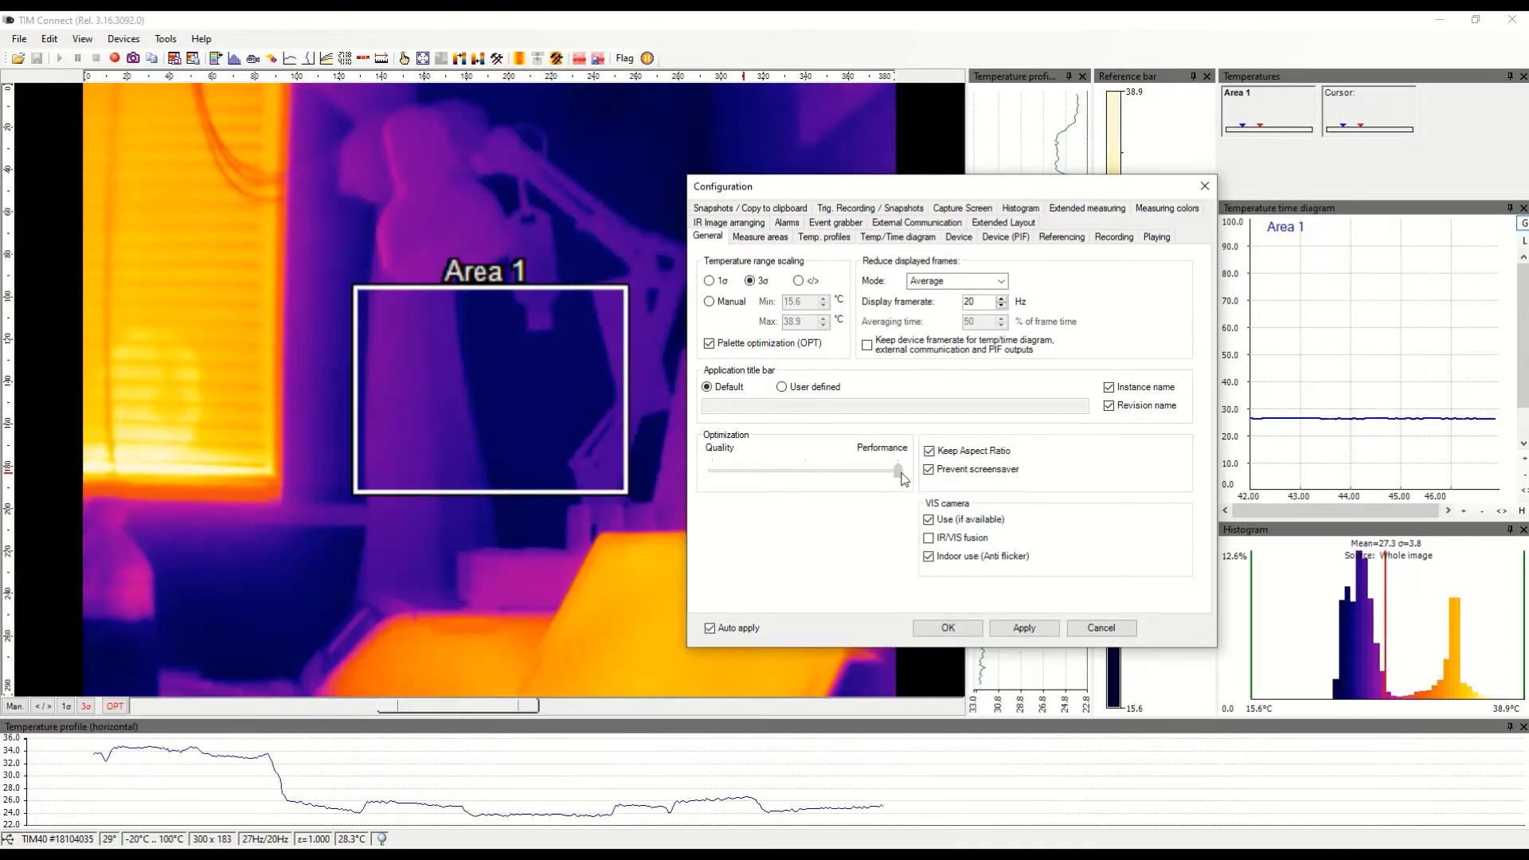
pyautogui.moveTo(899, 473); pyautogui.dragTo(805, 475)
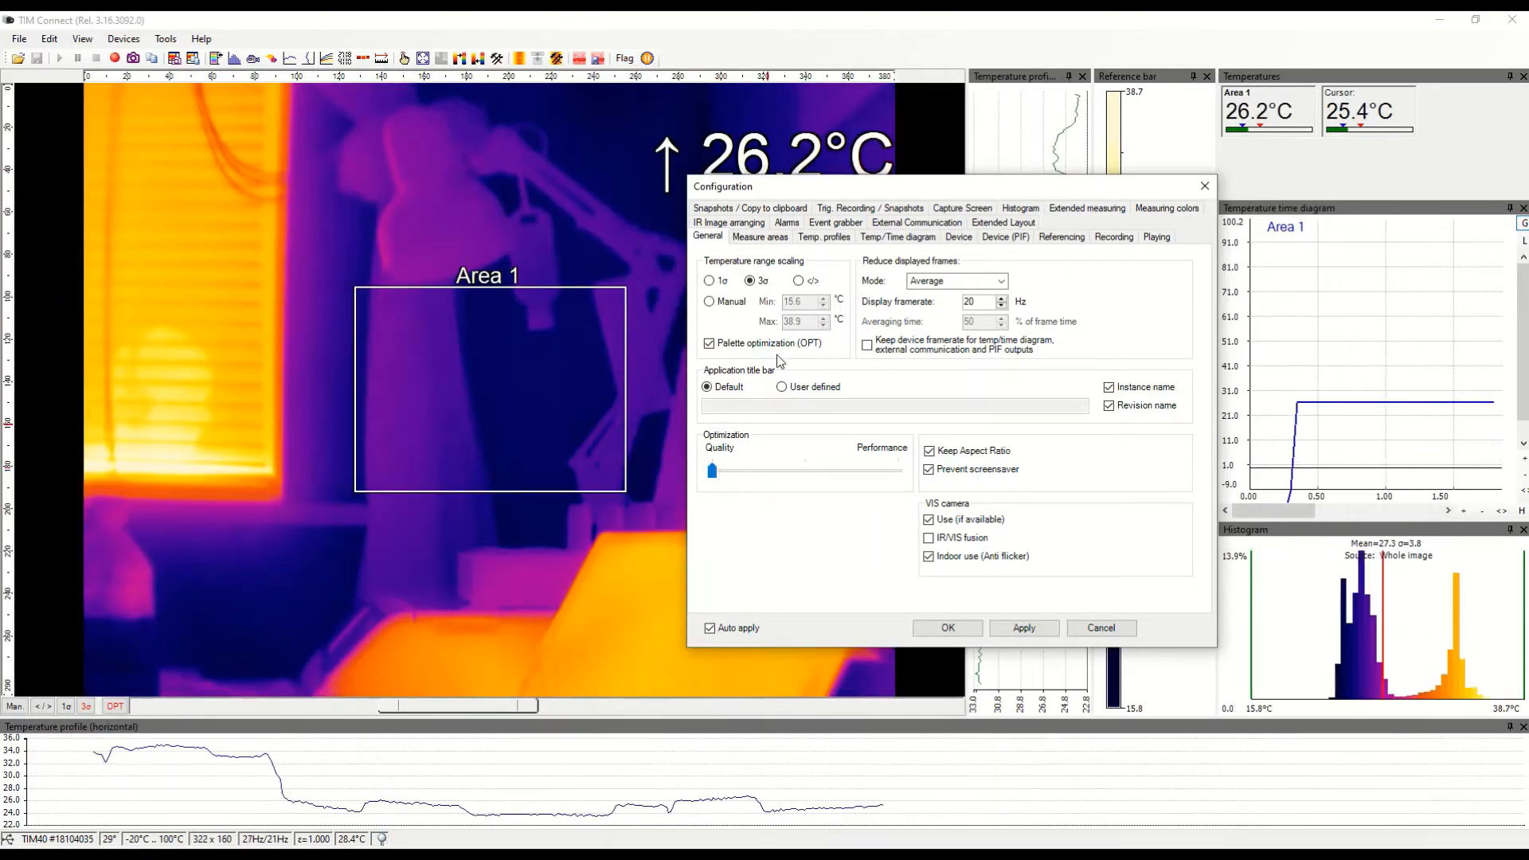
# - Add two new measure areas alongside Area 1 in the measure area configuration
pyautogui.click(771, 237)
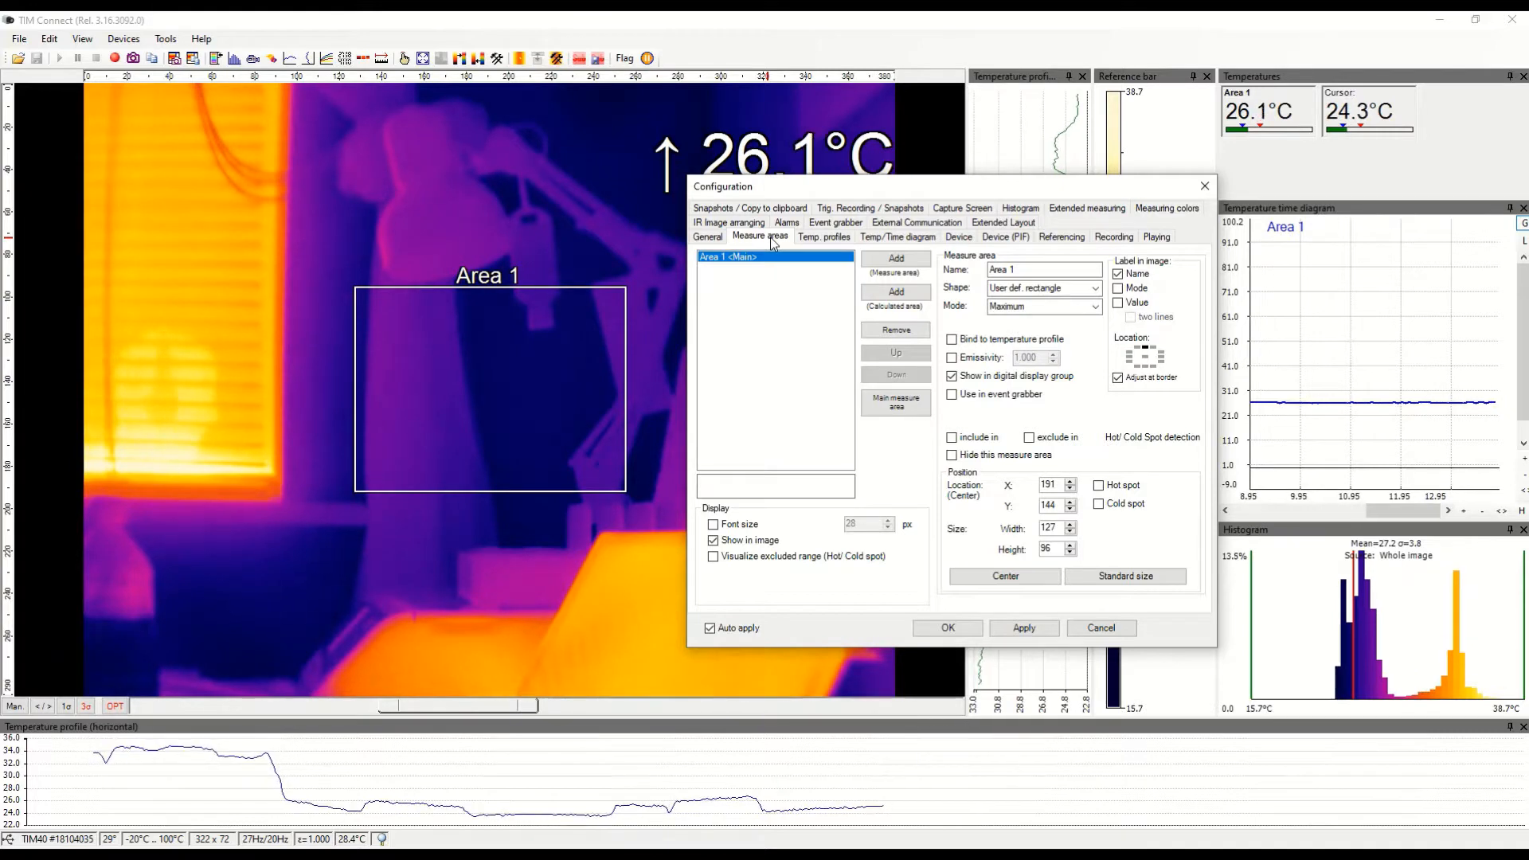
pyautogui.click(885, 262)
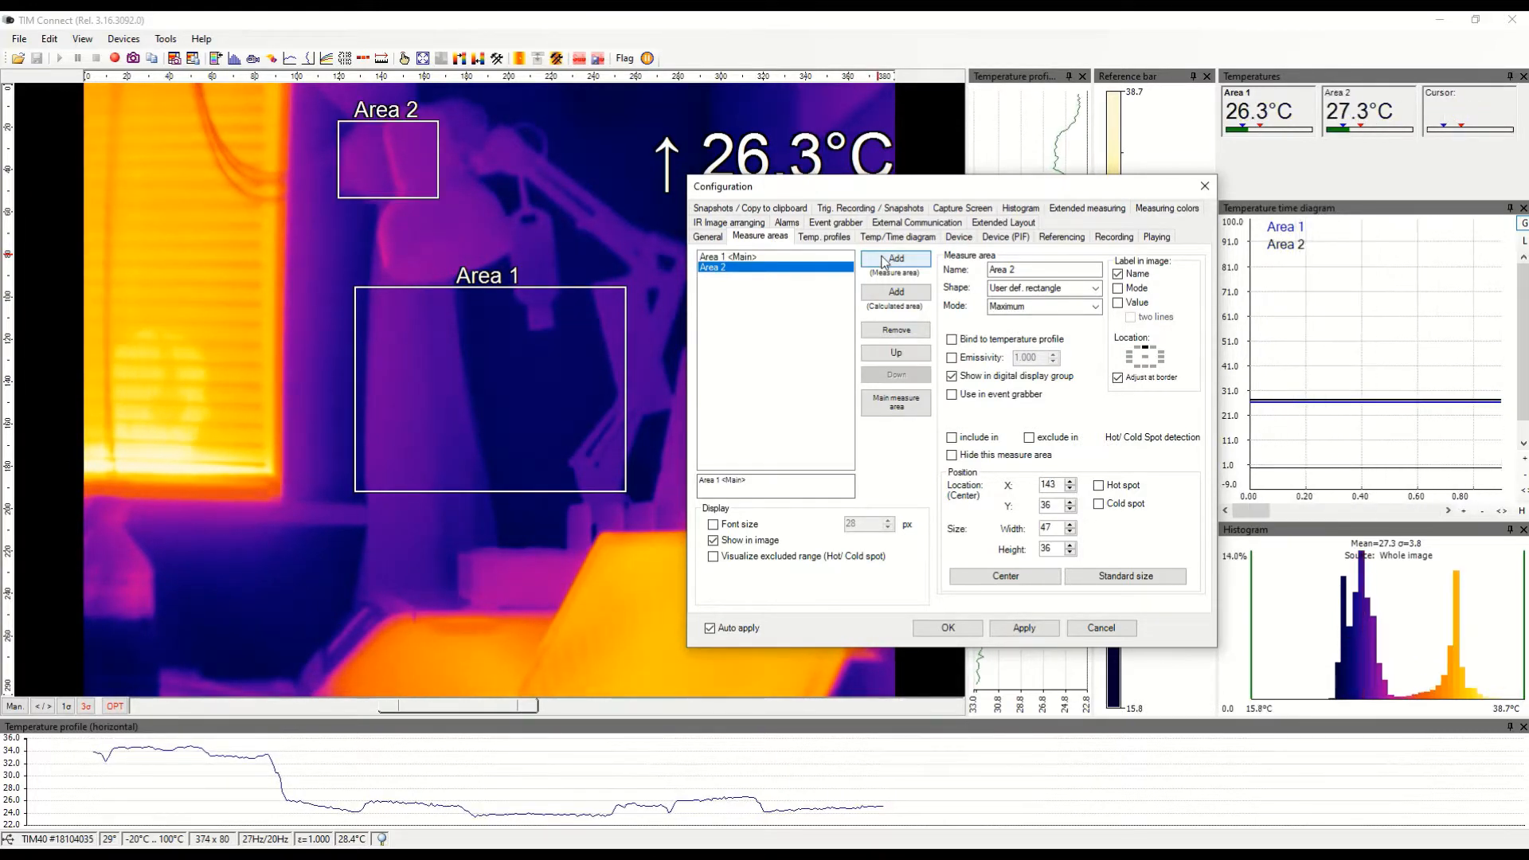
pyautogui.click(885, 262)
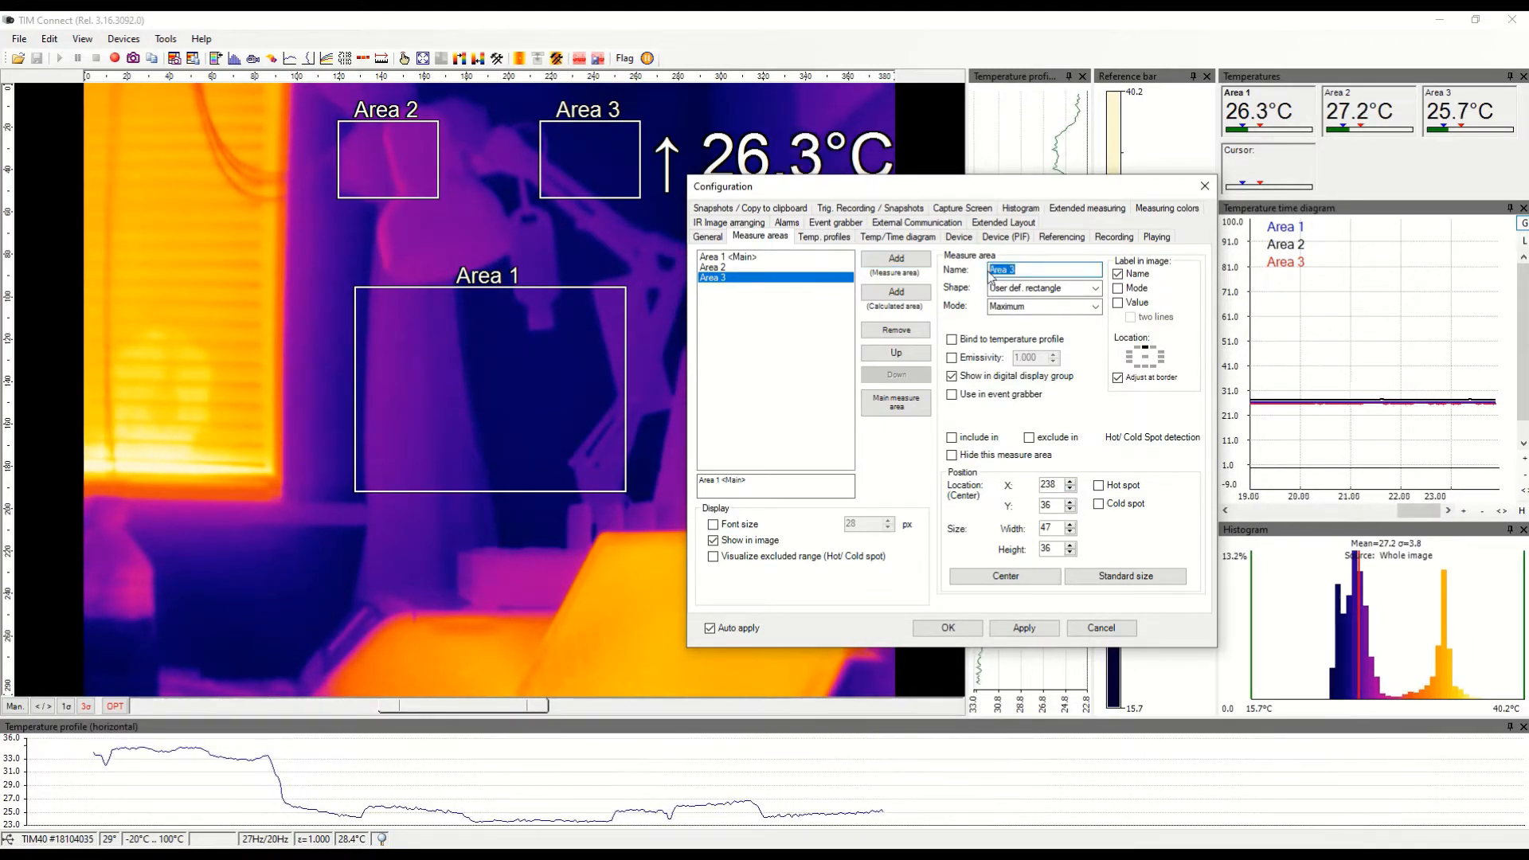
# - Rename the third measure area HOT, shape it as a Measure point (1x1) and make it track the hot spot
pyautogui.write('HOT')
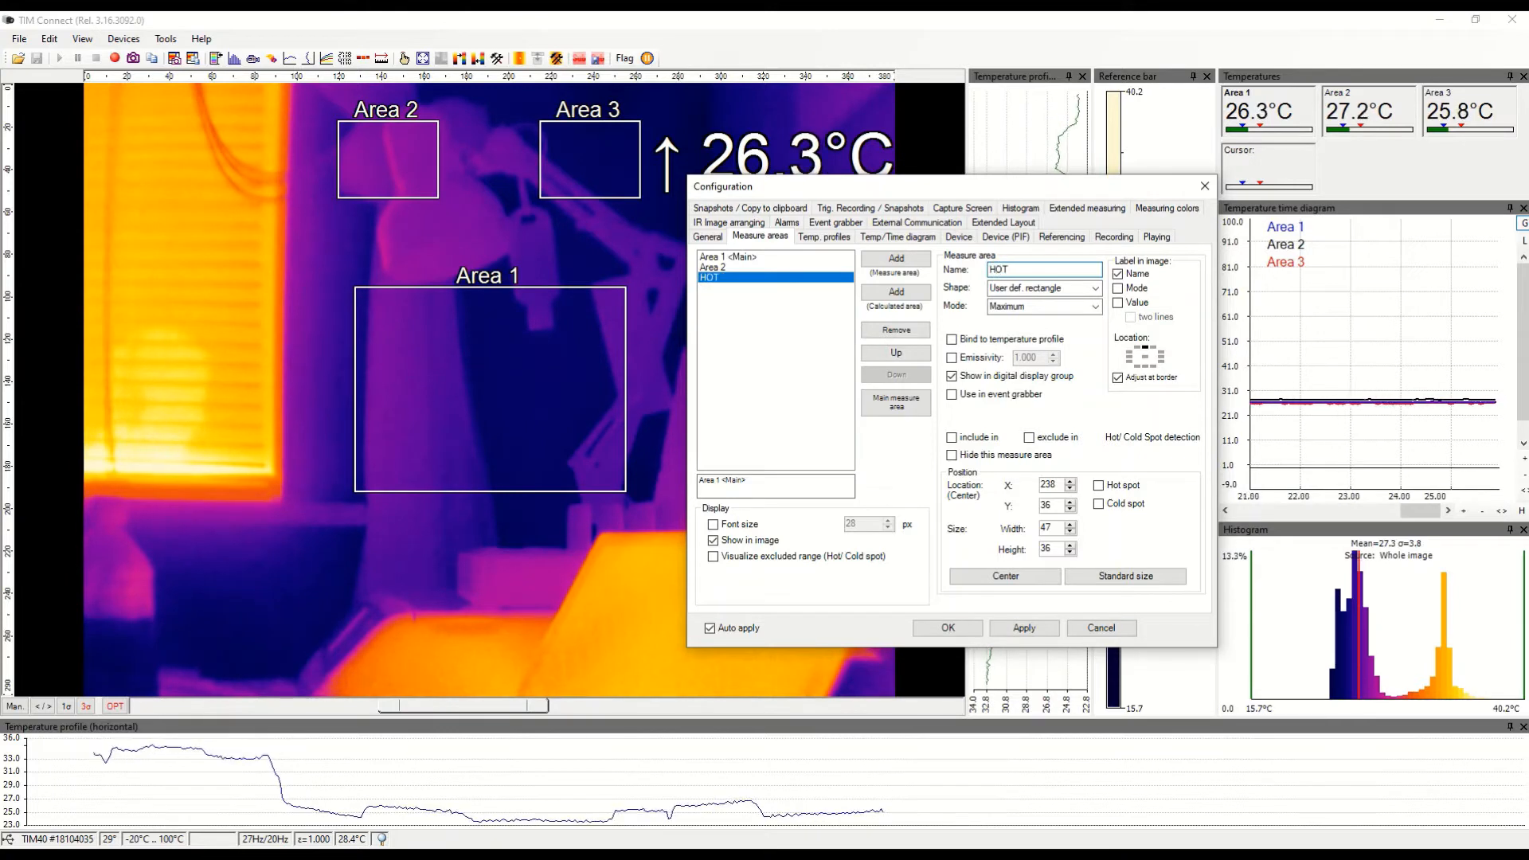
pyautogui.click(1095, 289)
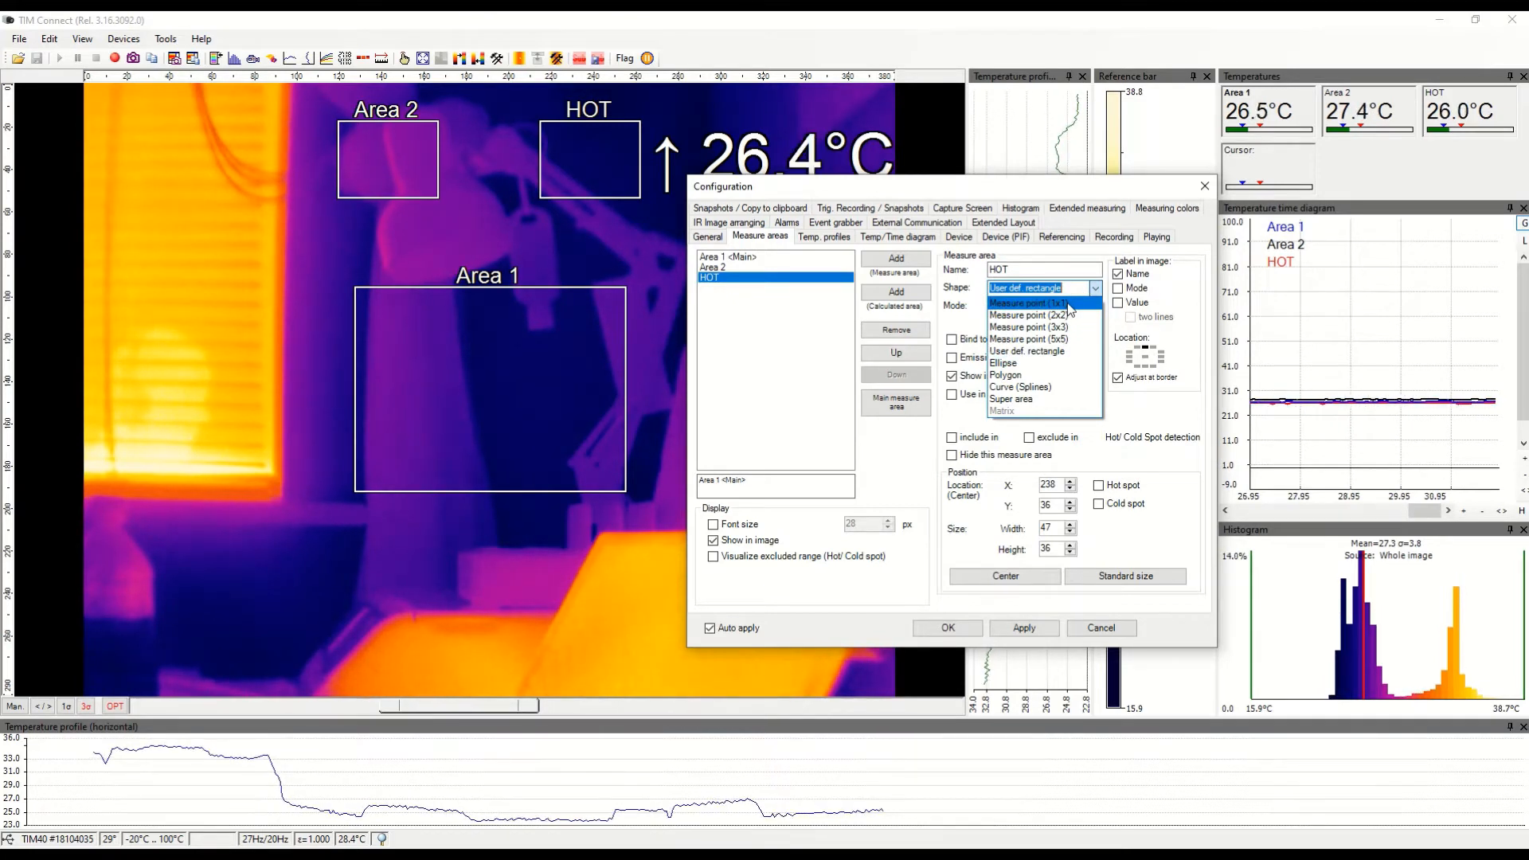
pyautogui.click(1068, 305)
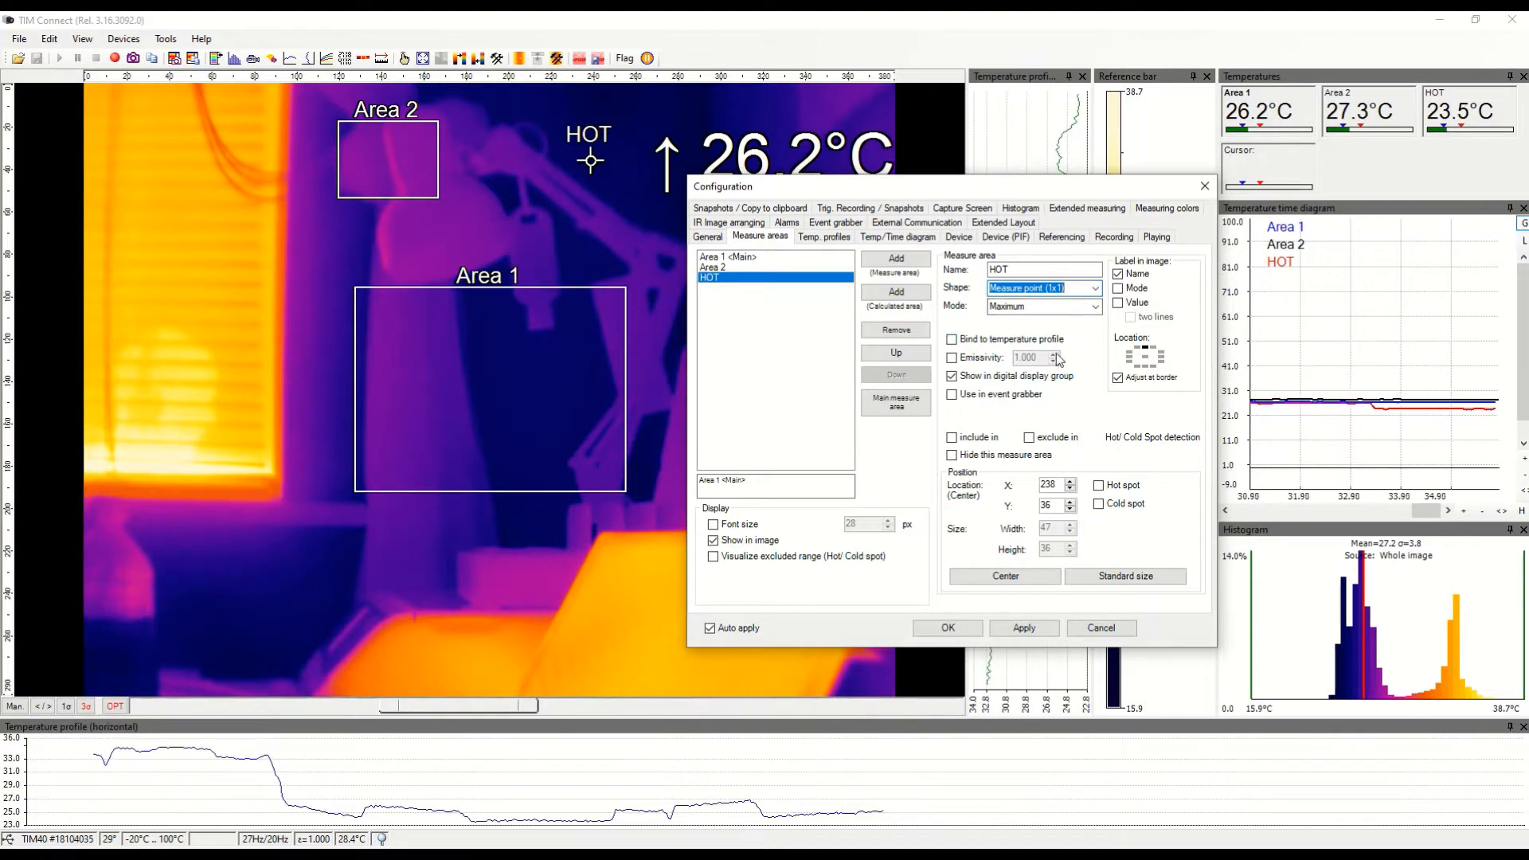
pyautogui.click(1099, 486)
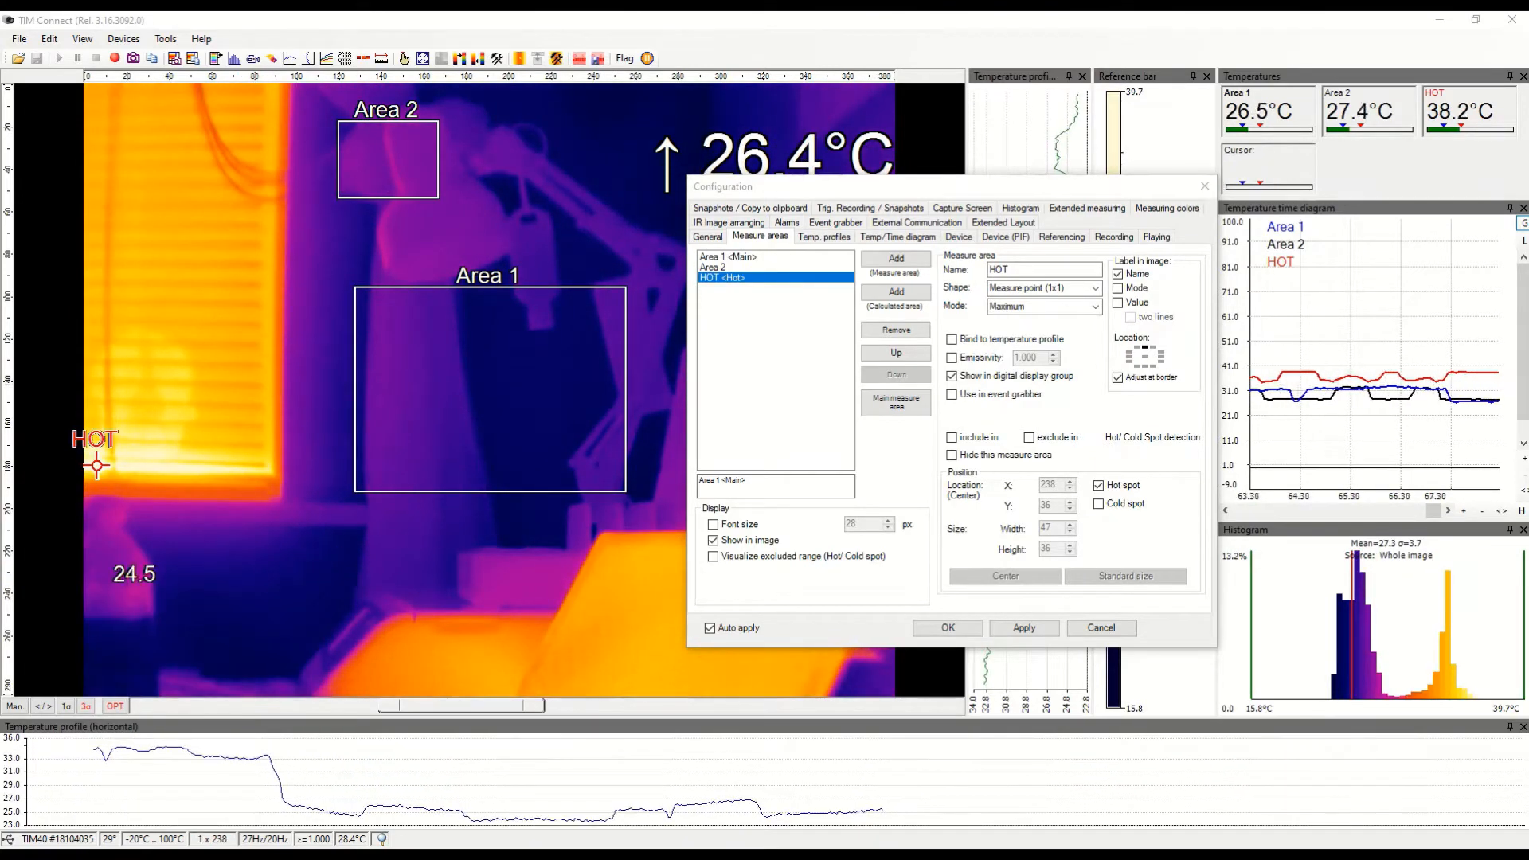
# - Keep Area 2 in Maximum mode, add mode and value to its image label, and place the label centred below the area
pyautogui.click(715, 268)
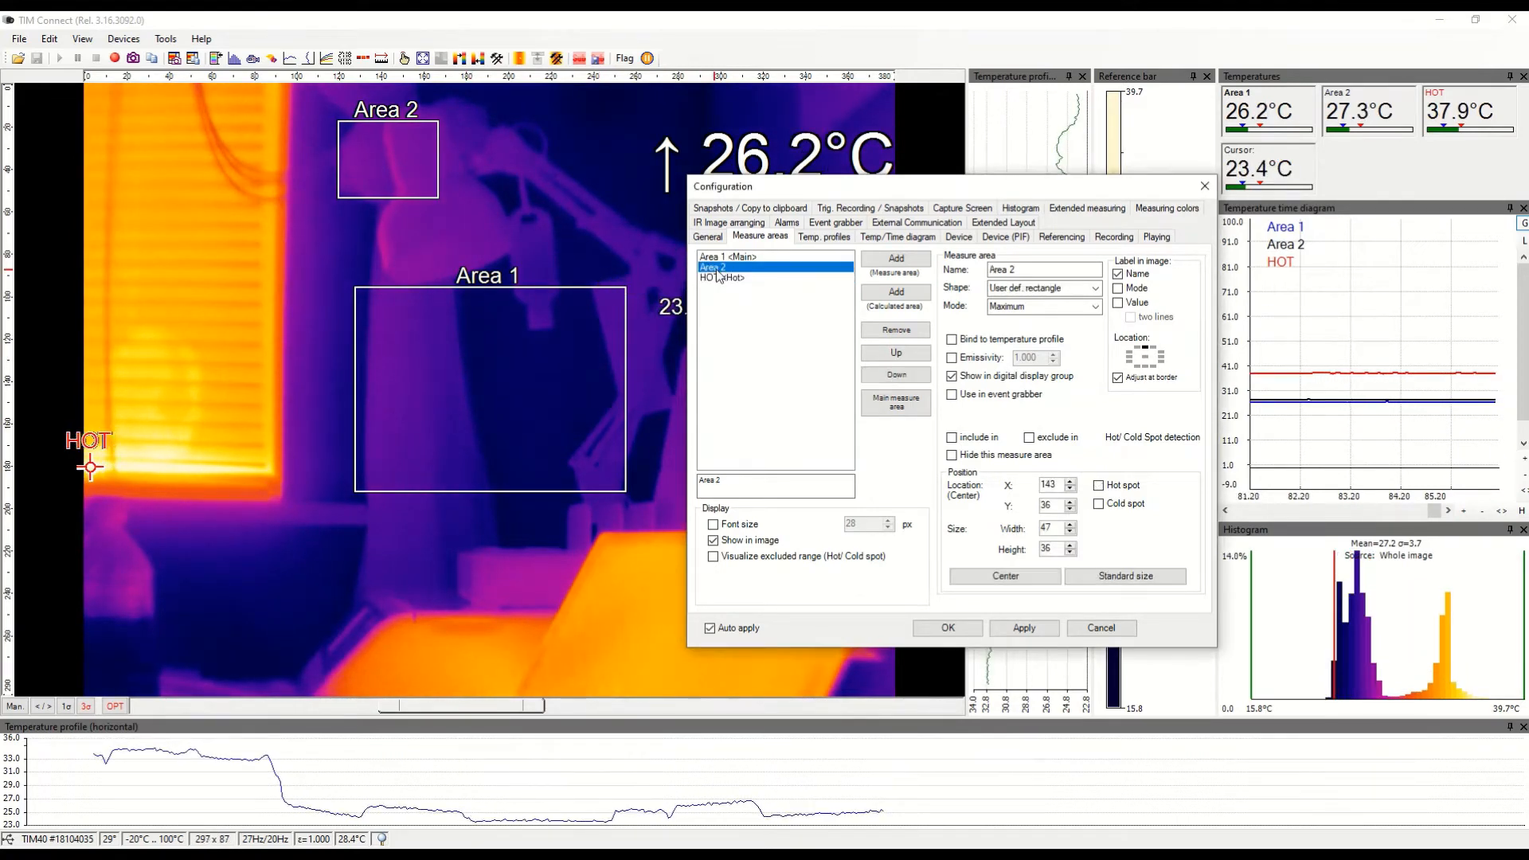
pyautogui.click(1097, 313)
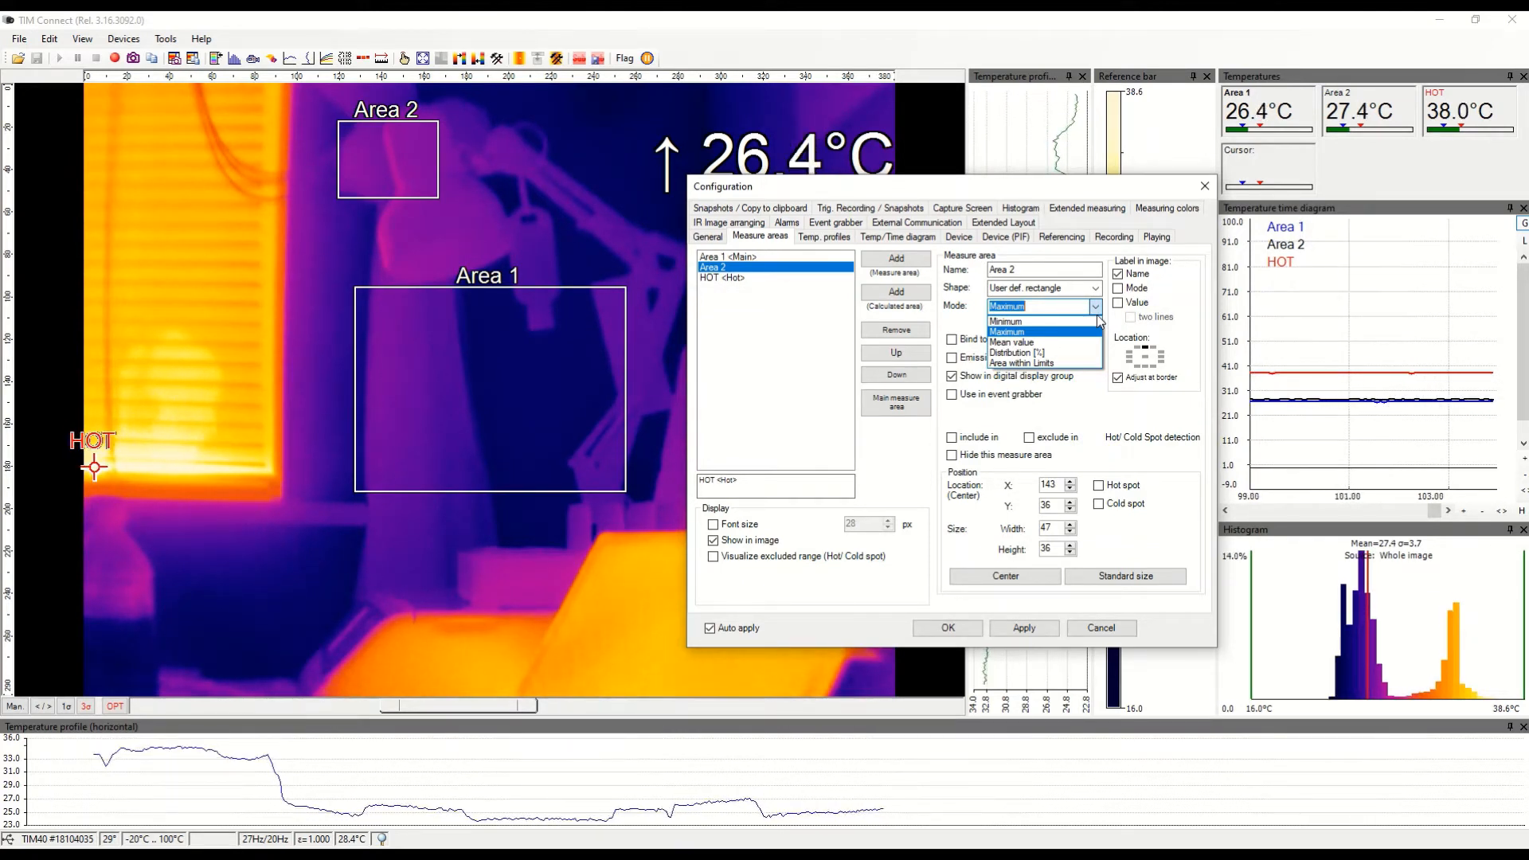
pyautogui.click(1097, 316)
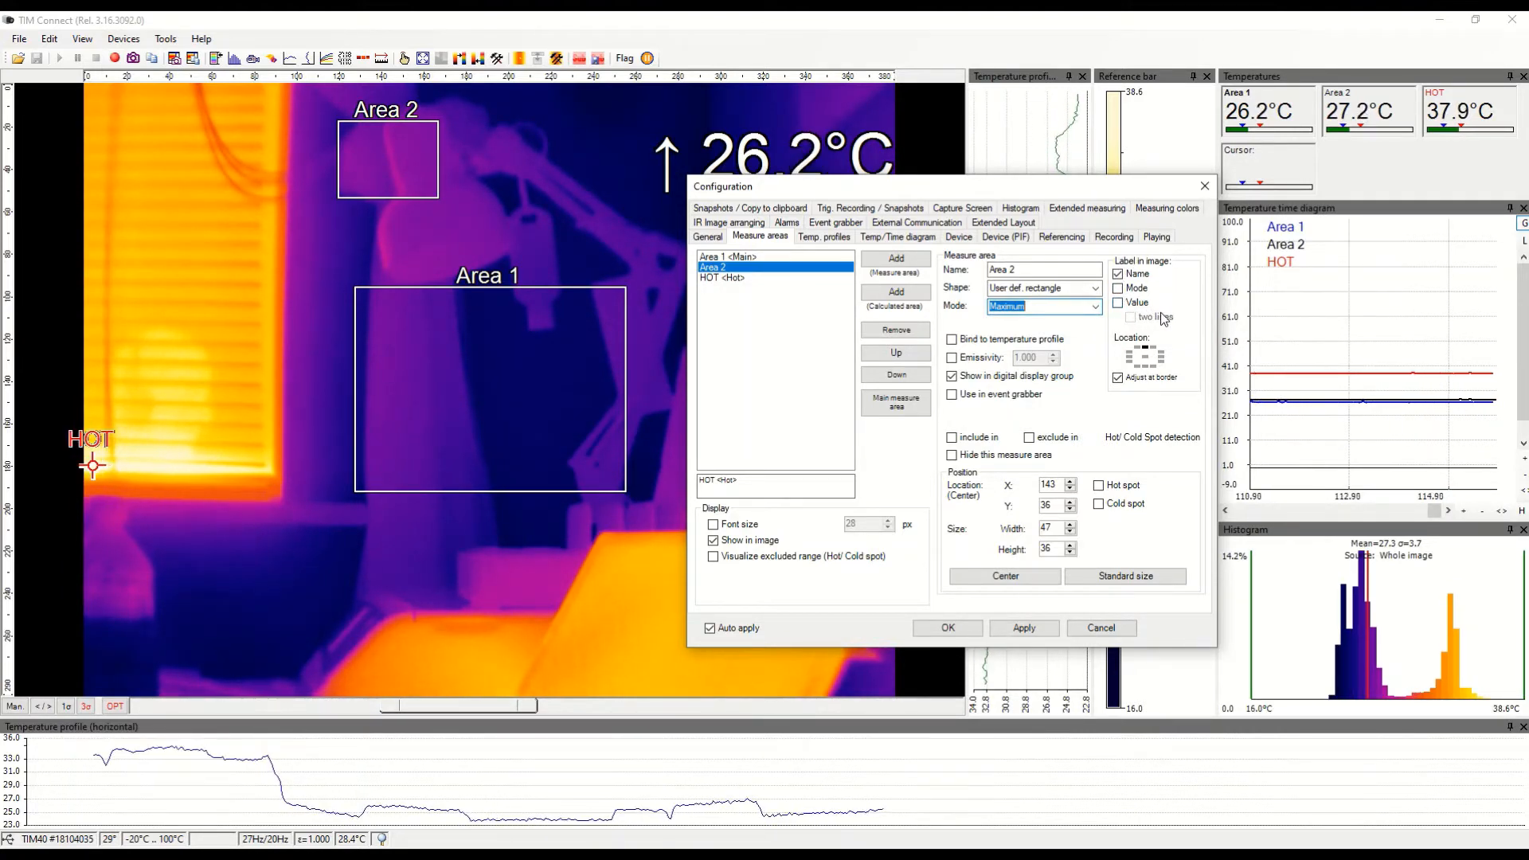
pyautogui.click(1119, 304)
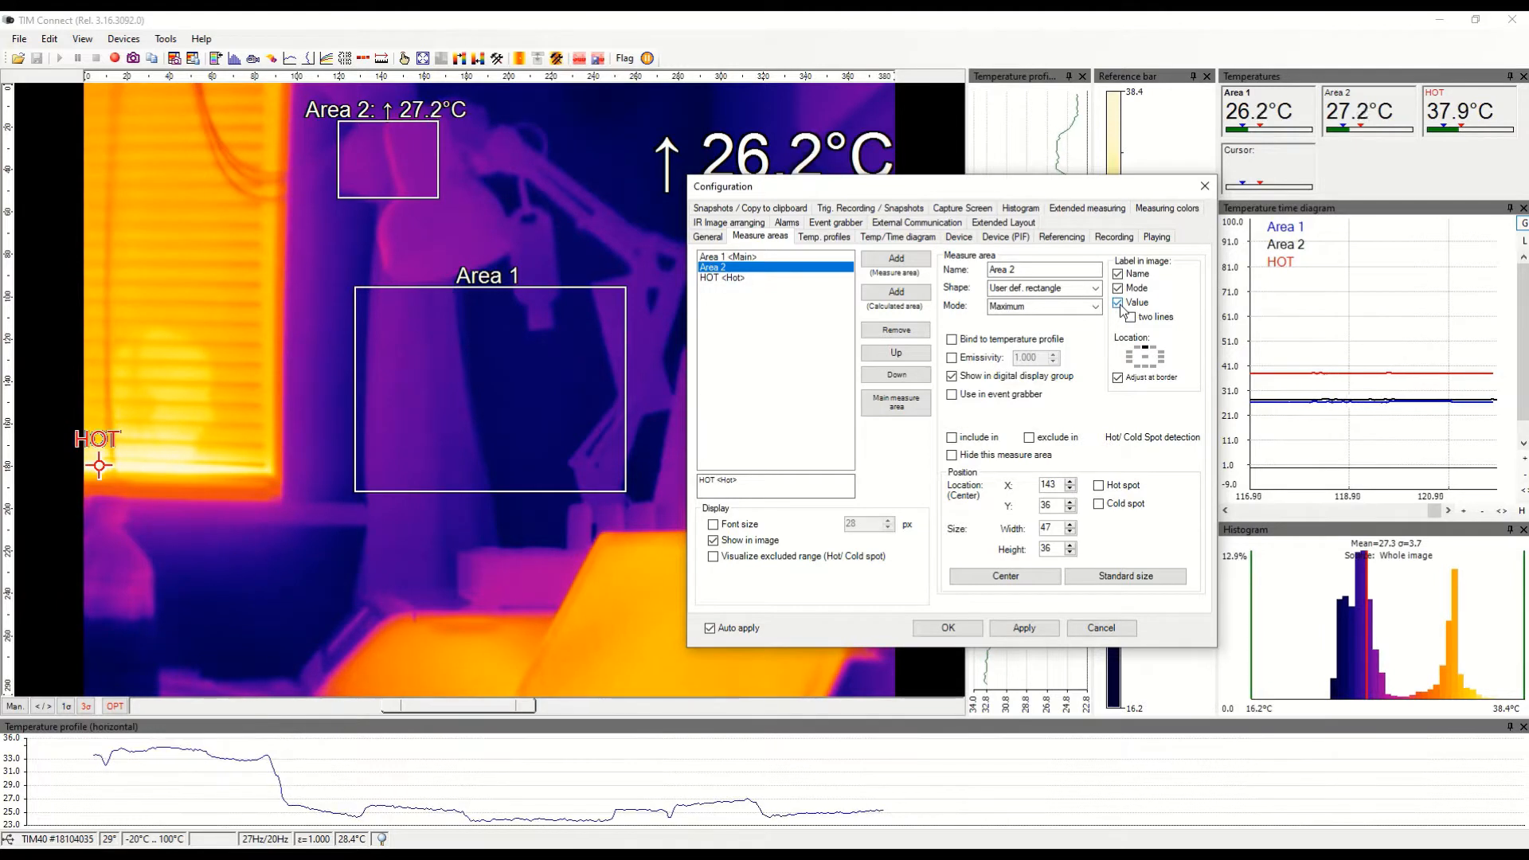
pyautogui.click(1146, 368)
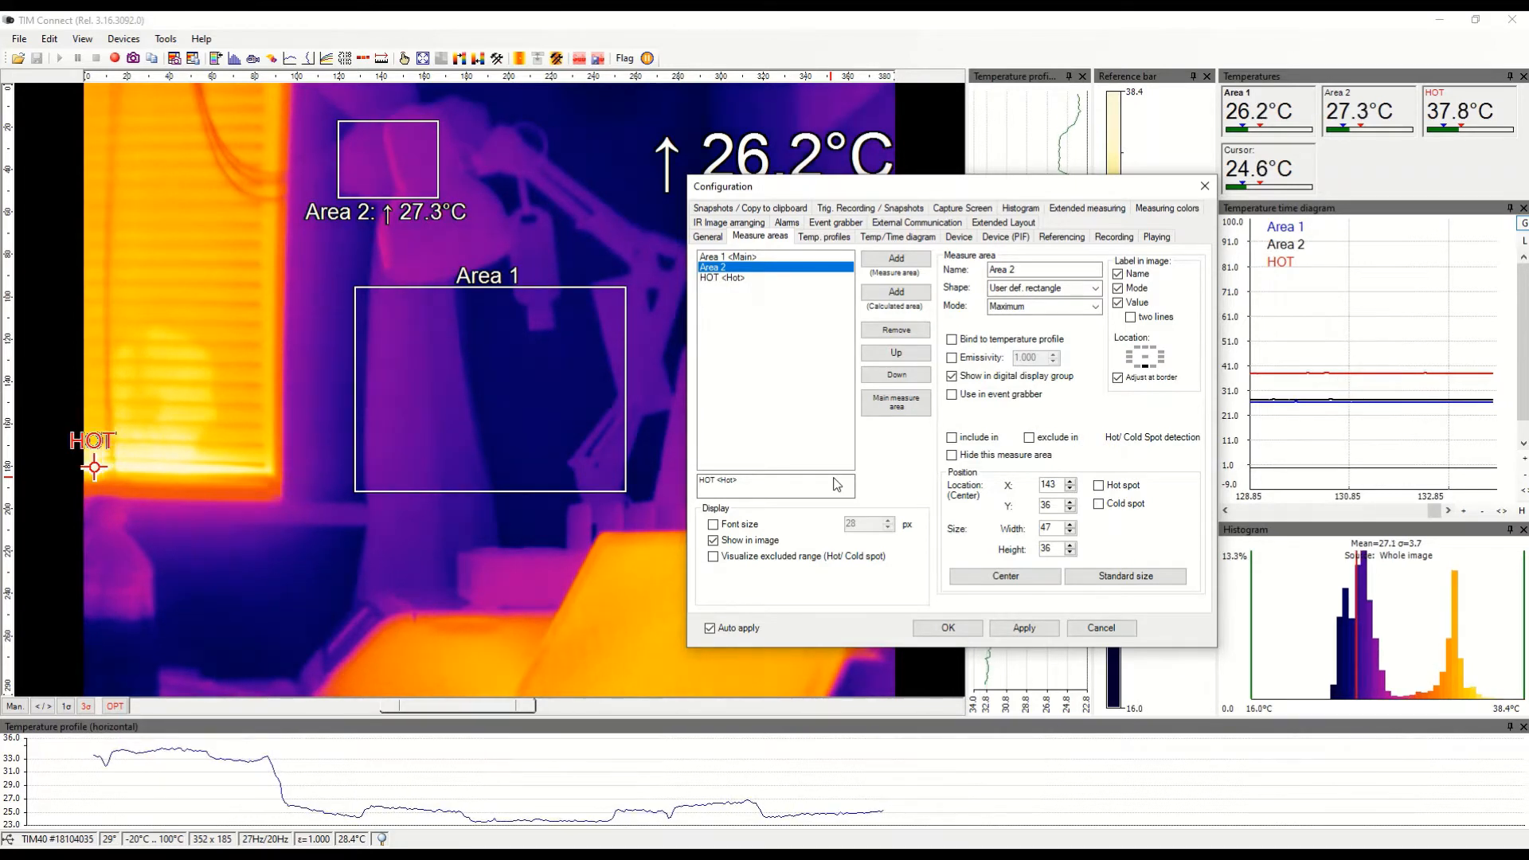
# - Add a calculated area named Difference that uses the Difference operation with Area 1 and Area 2 as operands
pyautogui.click(893, 294)
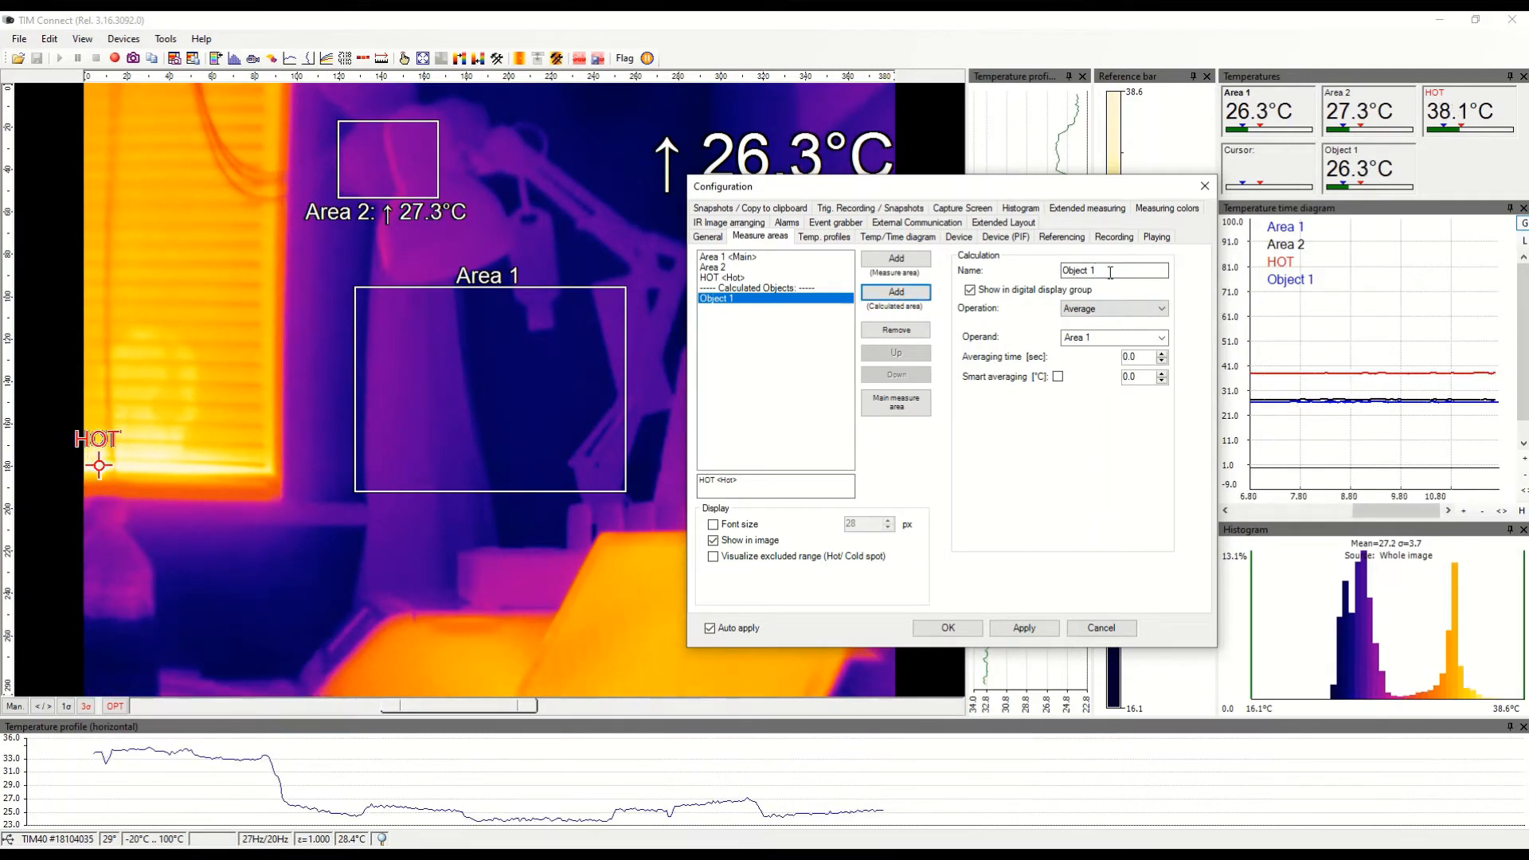
pyautogui.moveTo(1109, 271); pyautogui.dragTo(1049, 266)
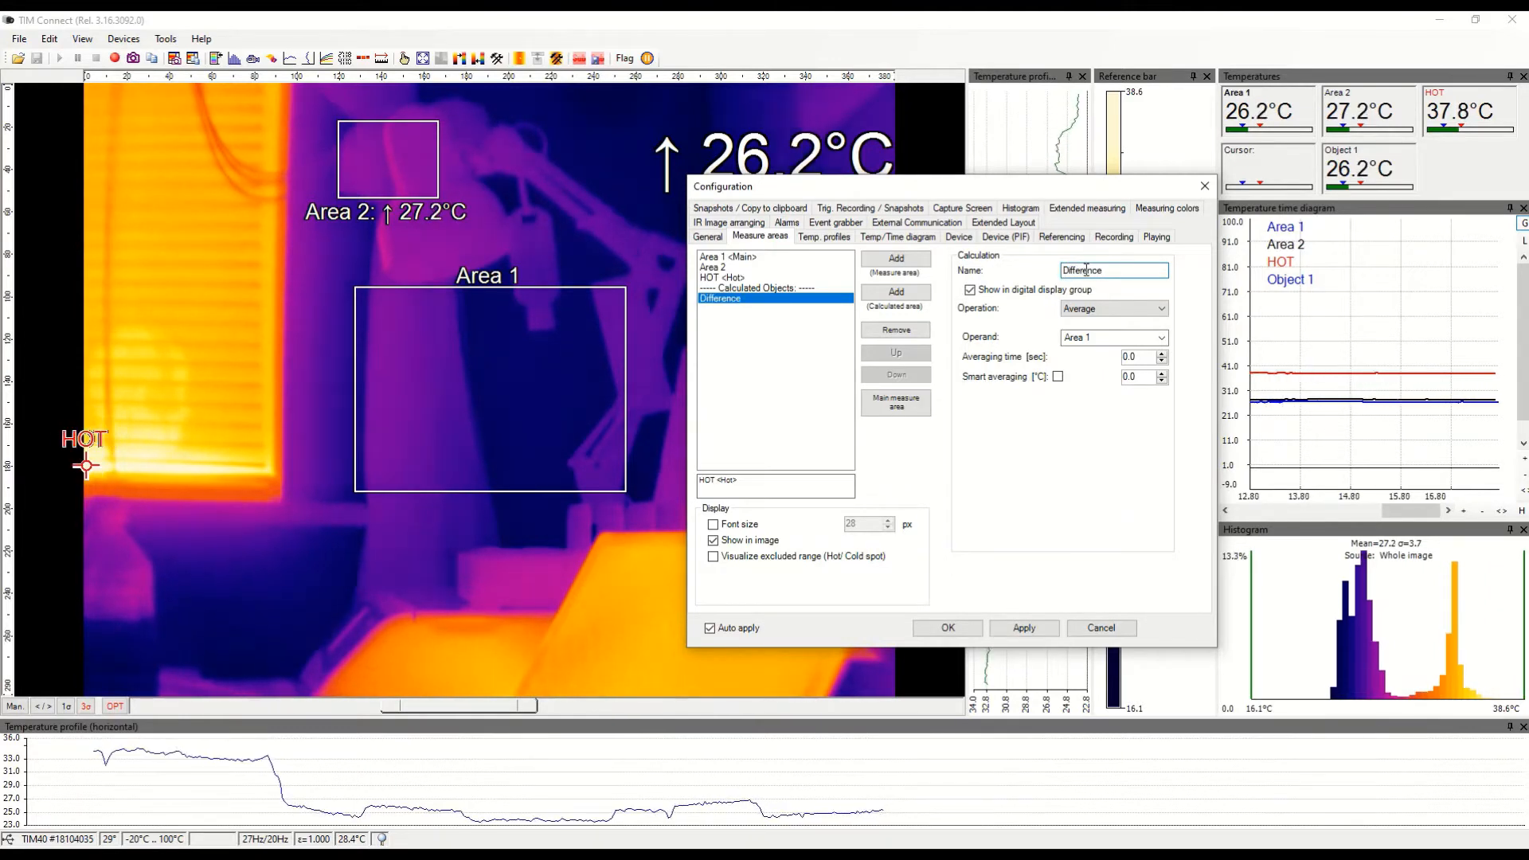
pyautogui.click(1161, 308)
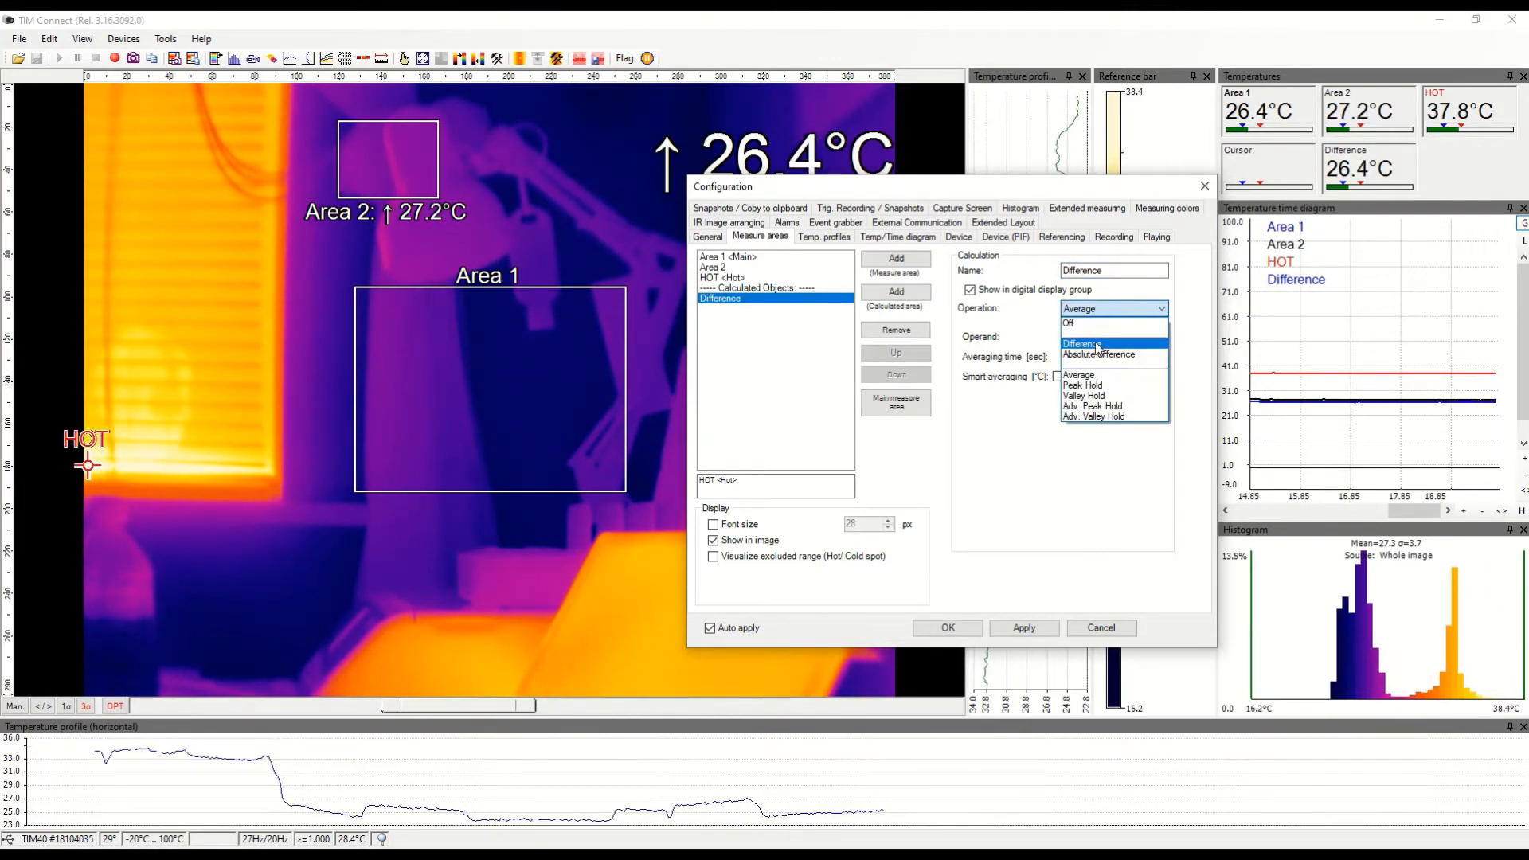
pyautogui.click(1098, 348)
pyautogui.click(1095, 357)
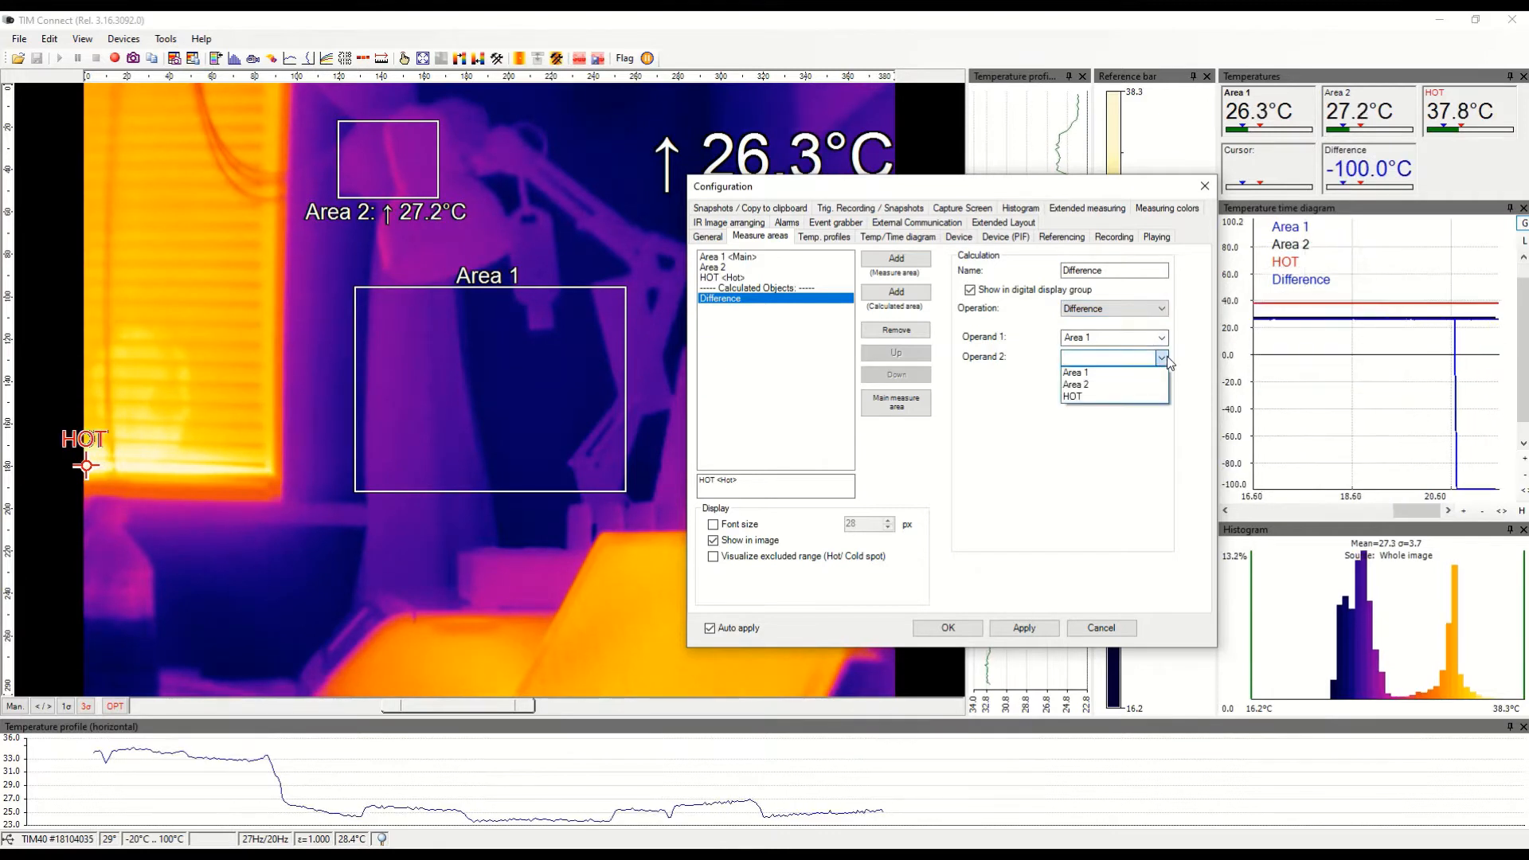
pyautogui.click(1099, 386)
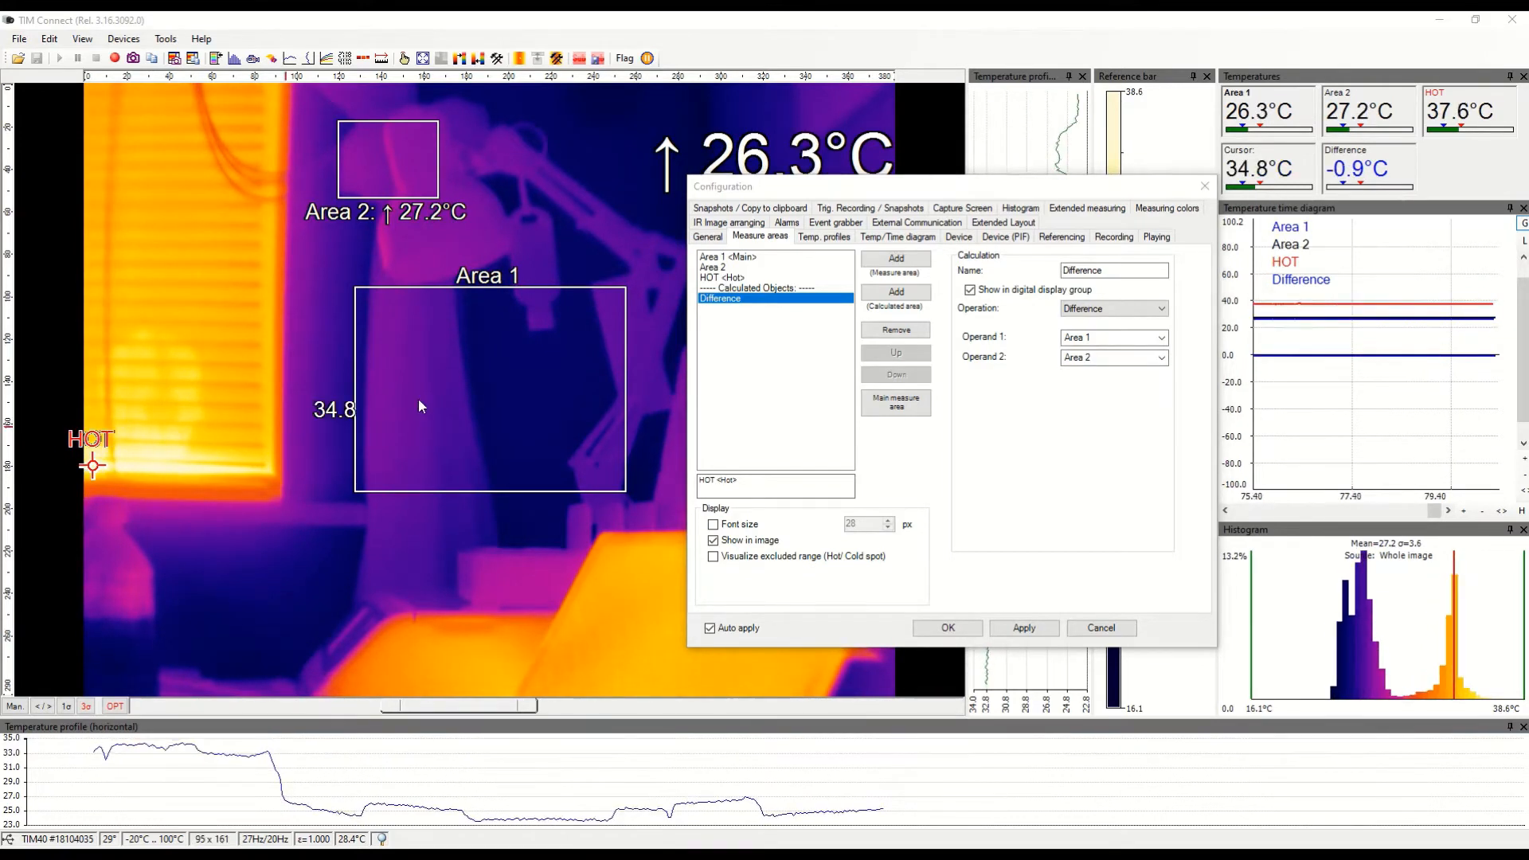
# - Make Area 2 the main measure area and return that role to Area 1
pyautogui.click(710, 269)
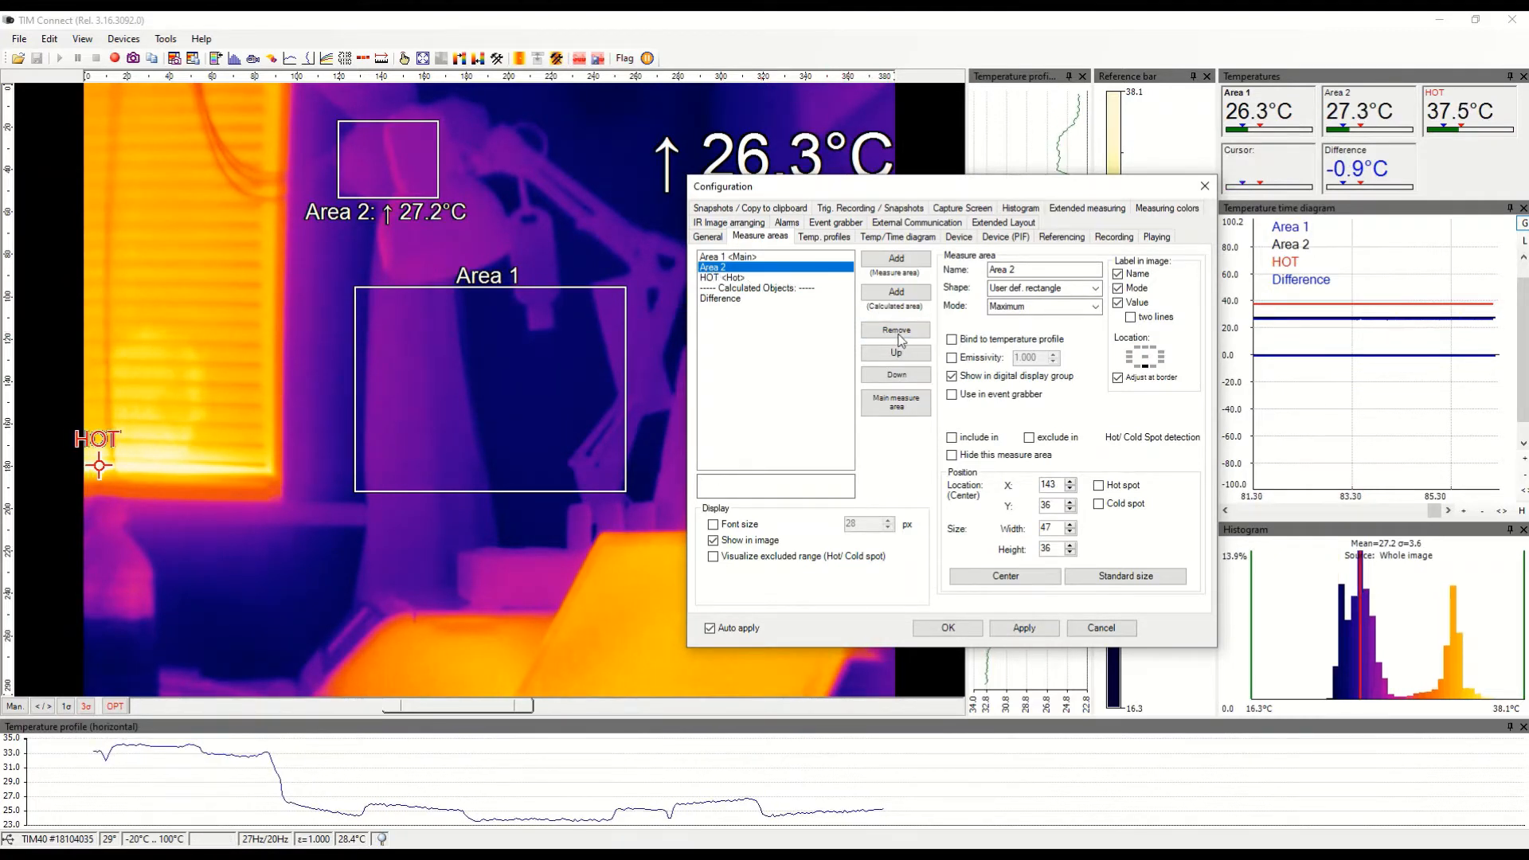
pyautogui.click(907, 406)
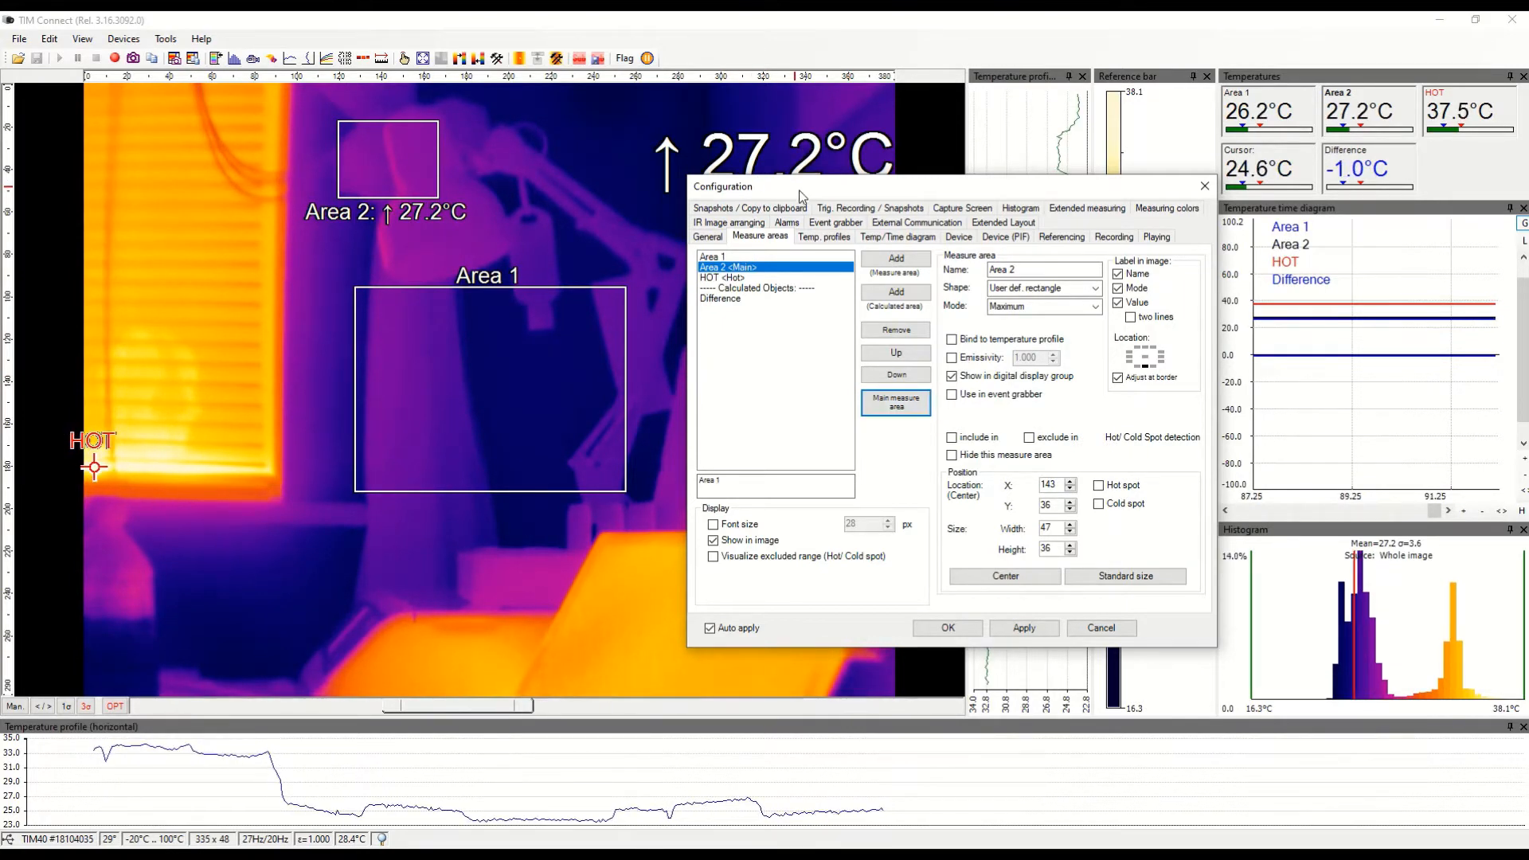
pyautogui.moveTo(799, 190); pyautogui.dragTo(802, 241)
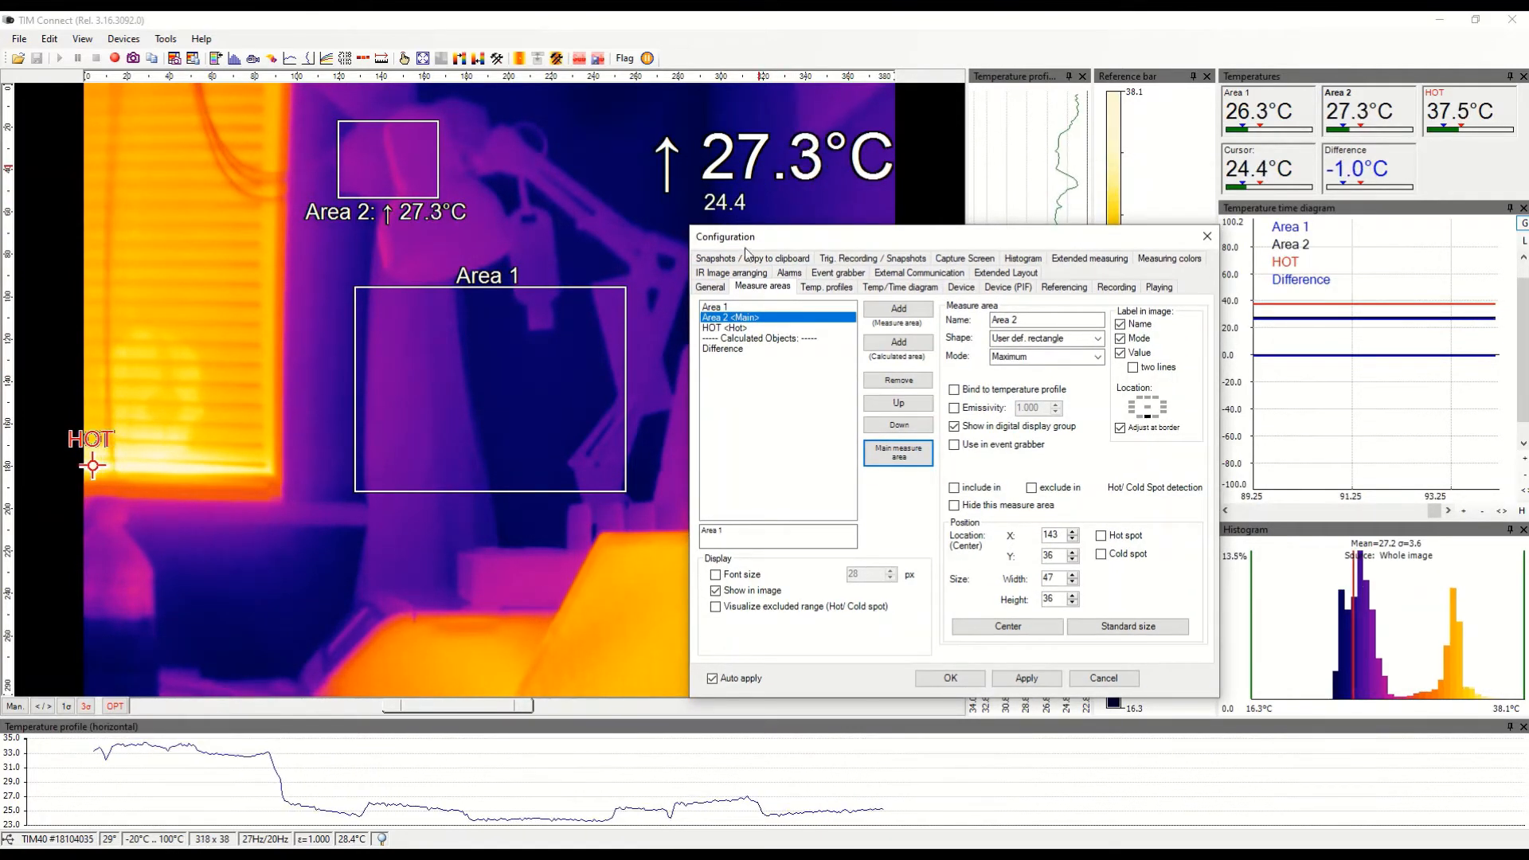
pyautogui.click(712, 306)
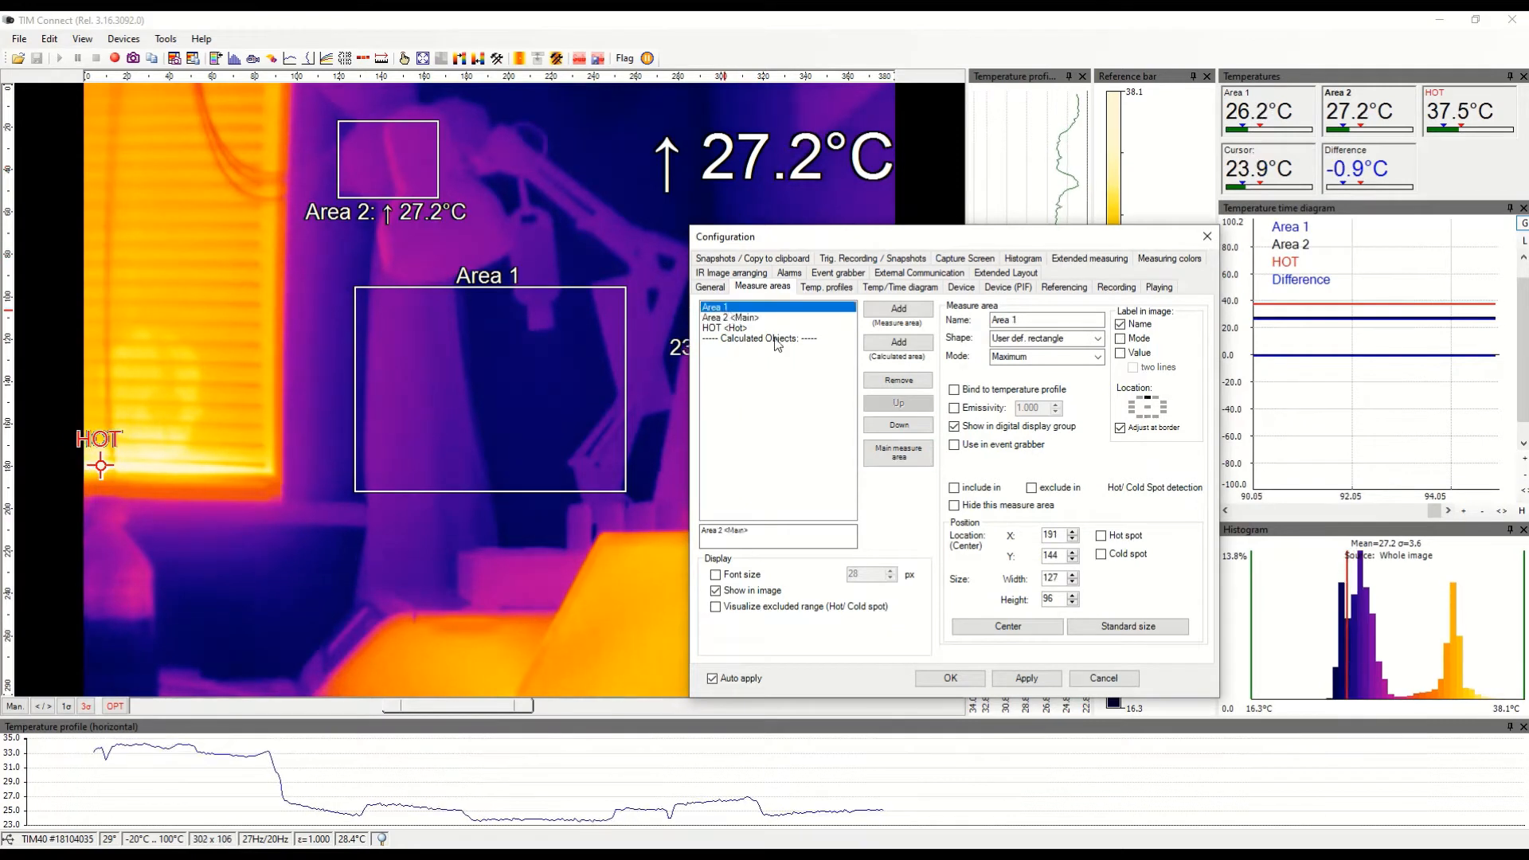
pyautogui.click(898, 459)
# - Make HOT the main measure area and give it its own emissivity of 0.980
pyautogui.click(719, 328)
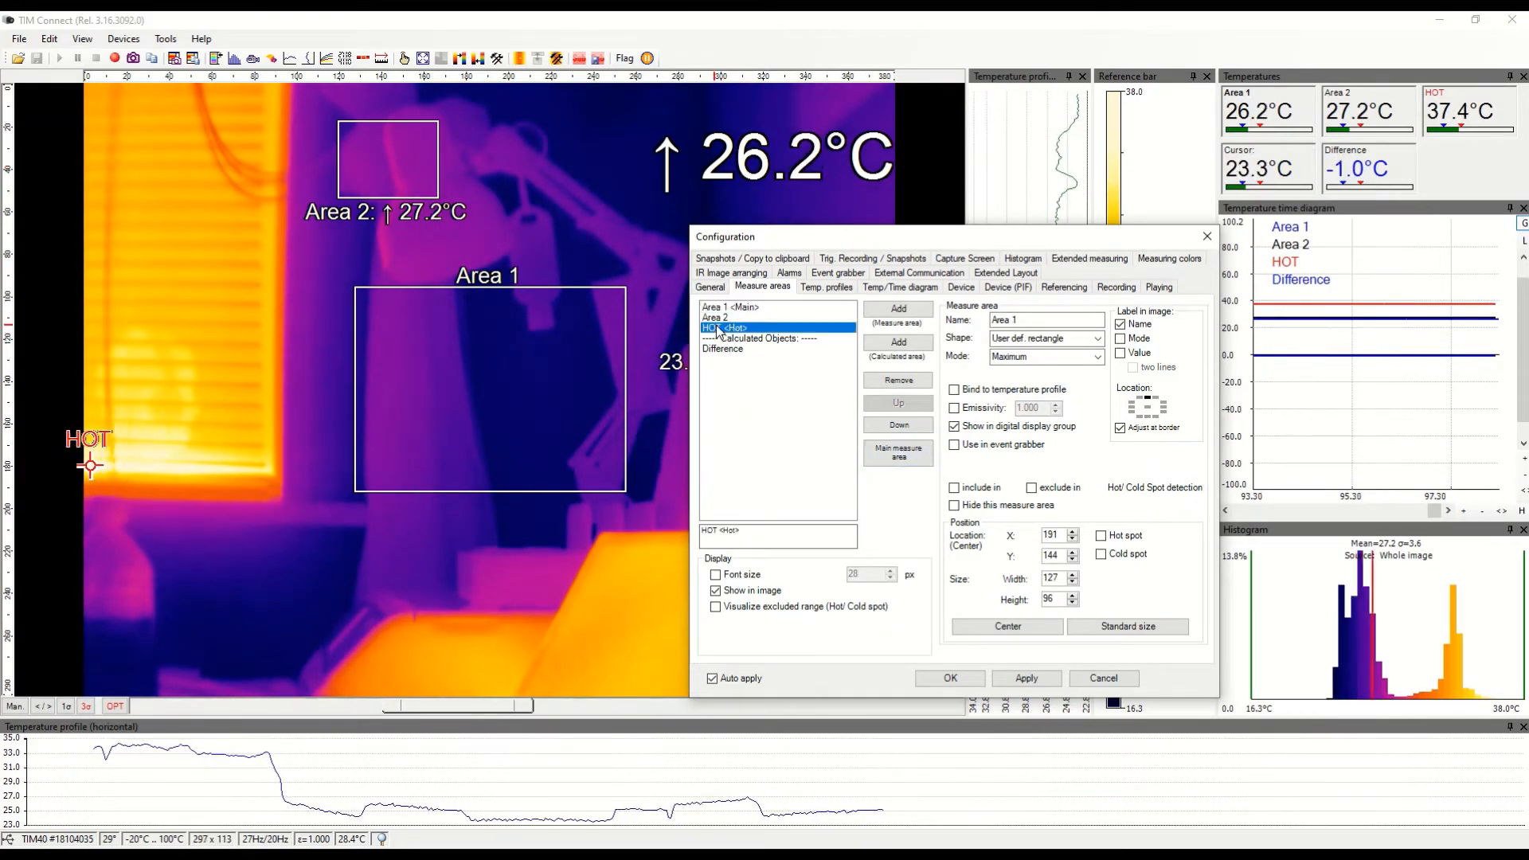
pyautogui.click(880, 464)
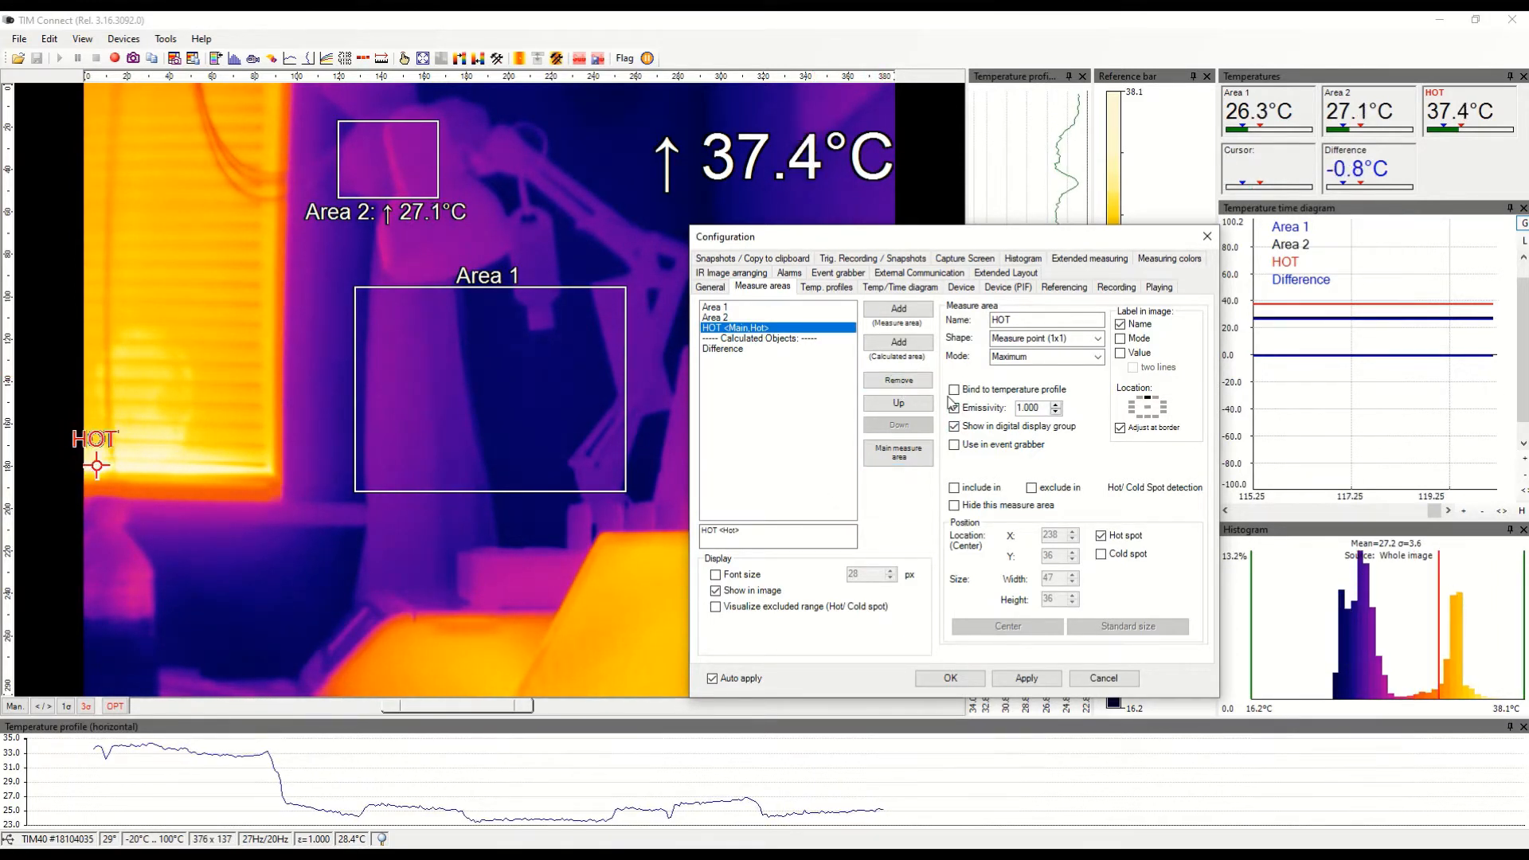
pyautogui.click(1058, 405)
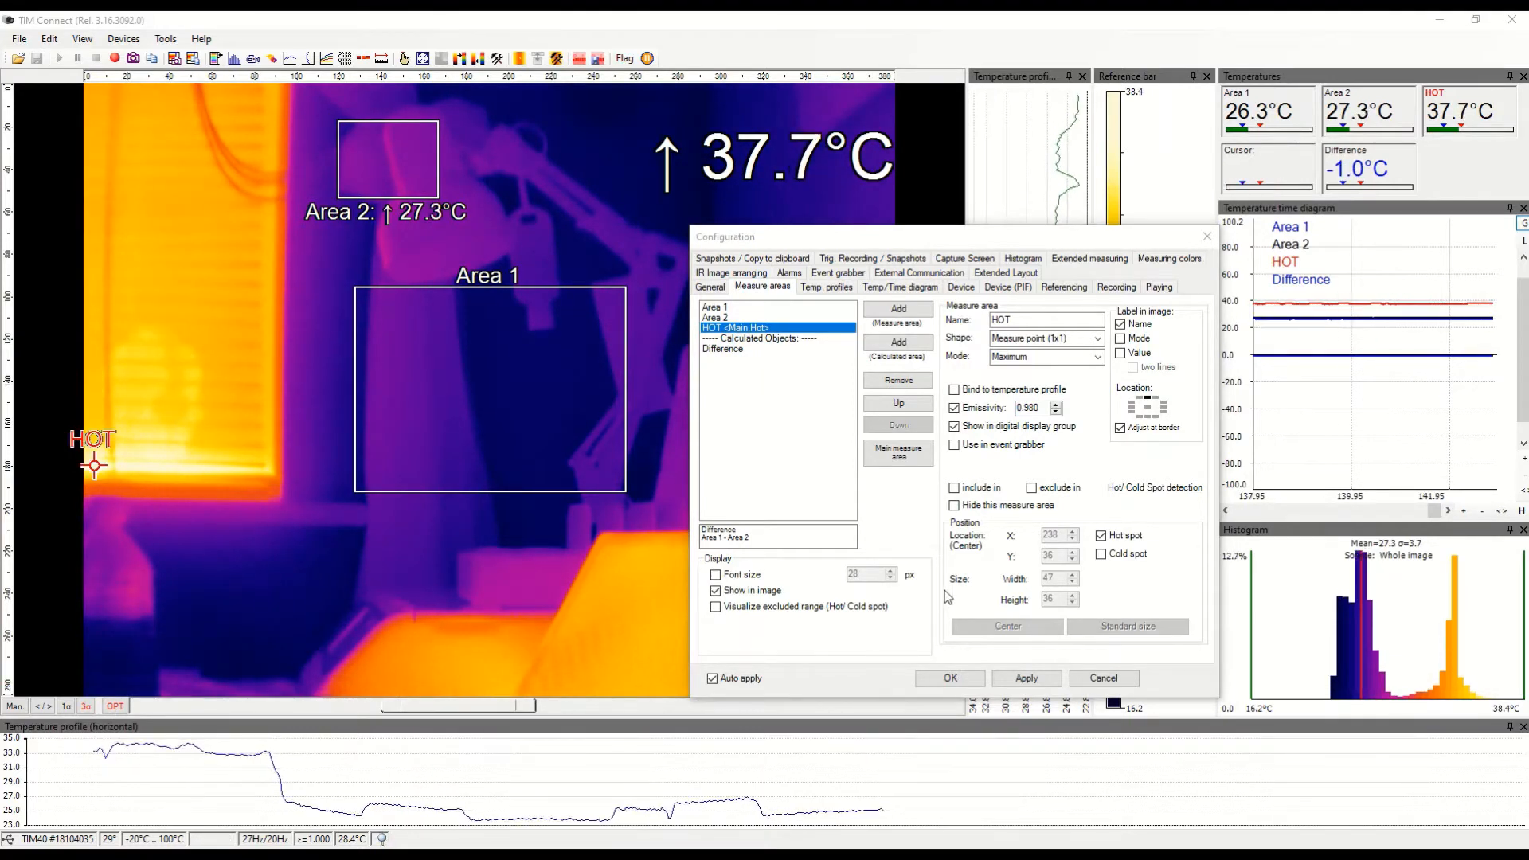
pyautogui.click(741, 318)
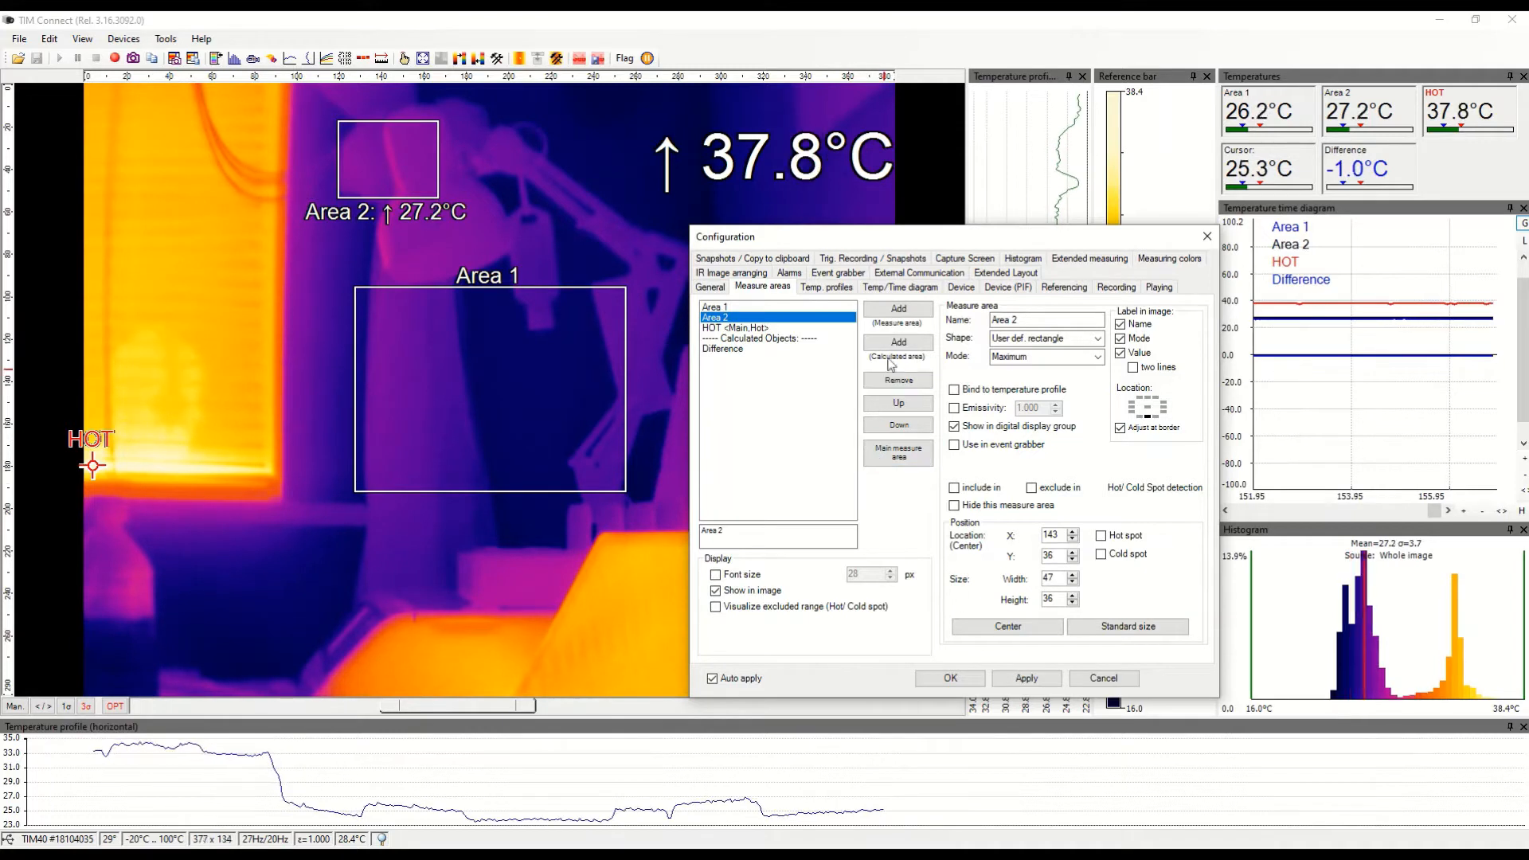
# - Show the lines of temperature profiles 1 and 2 in the image and move the configuration dialog clear of them
pyautogui.click(840, 293)
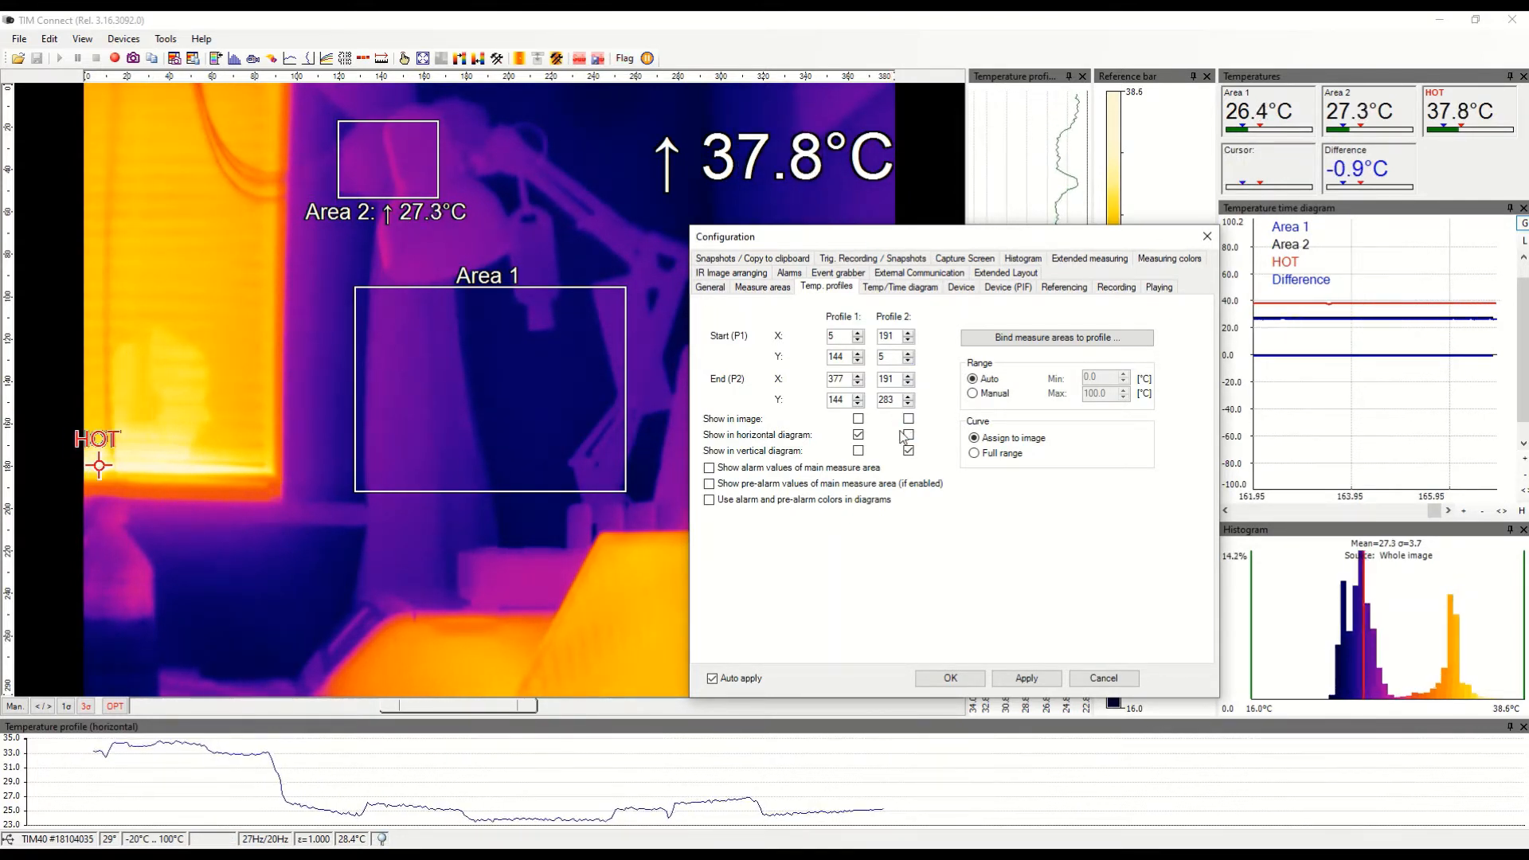
pyautogui.click(858, 418)
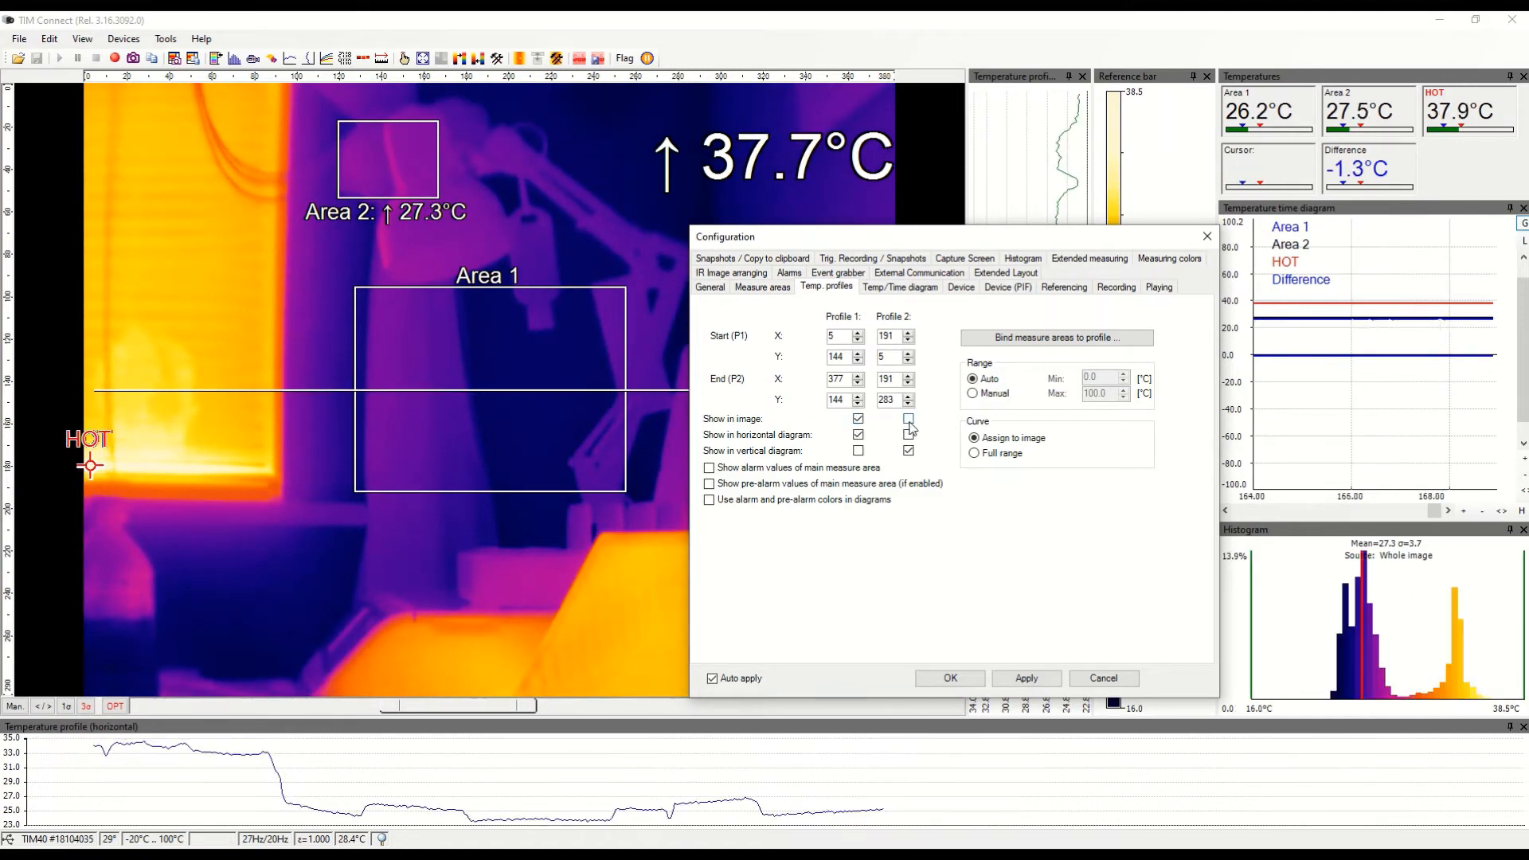
pyautogui.click(908, 418)
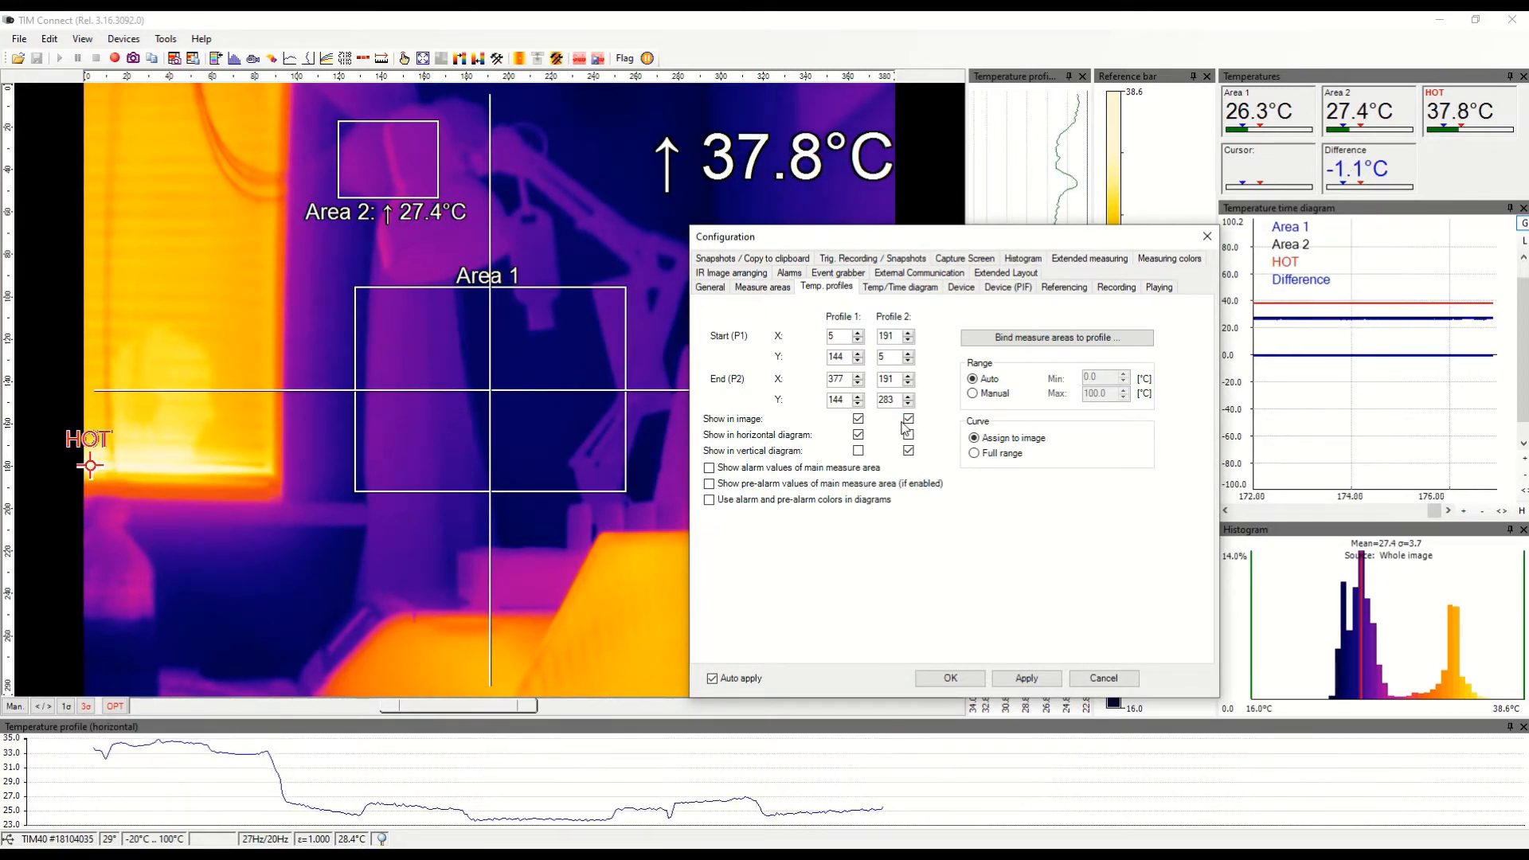
pyautogui.click(908, 434)
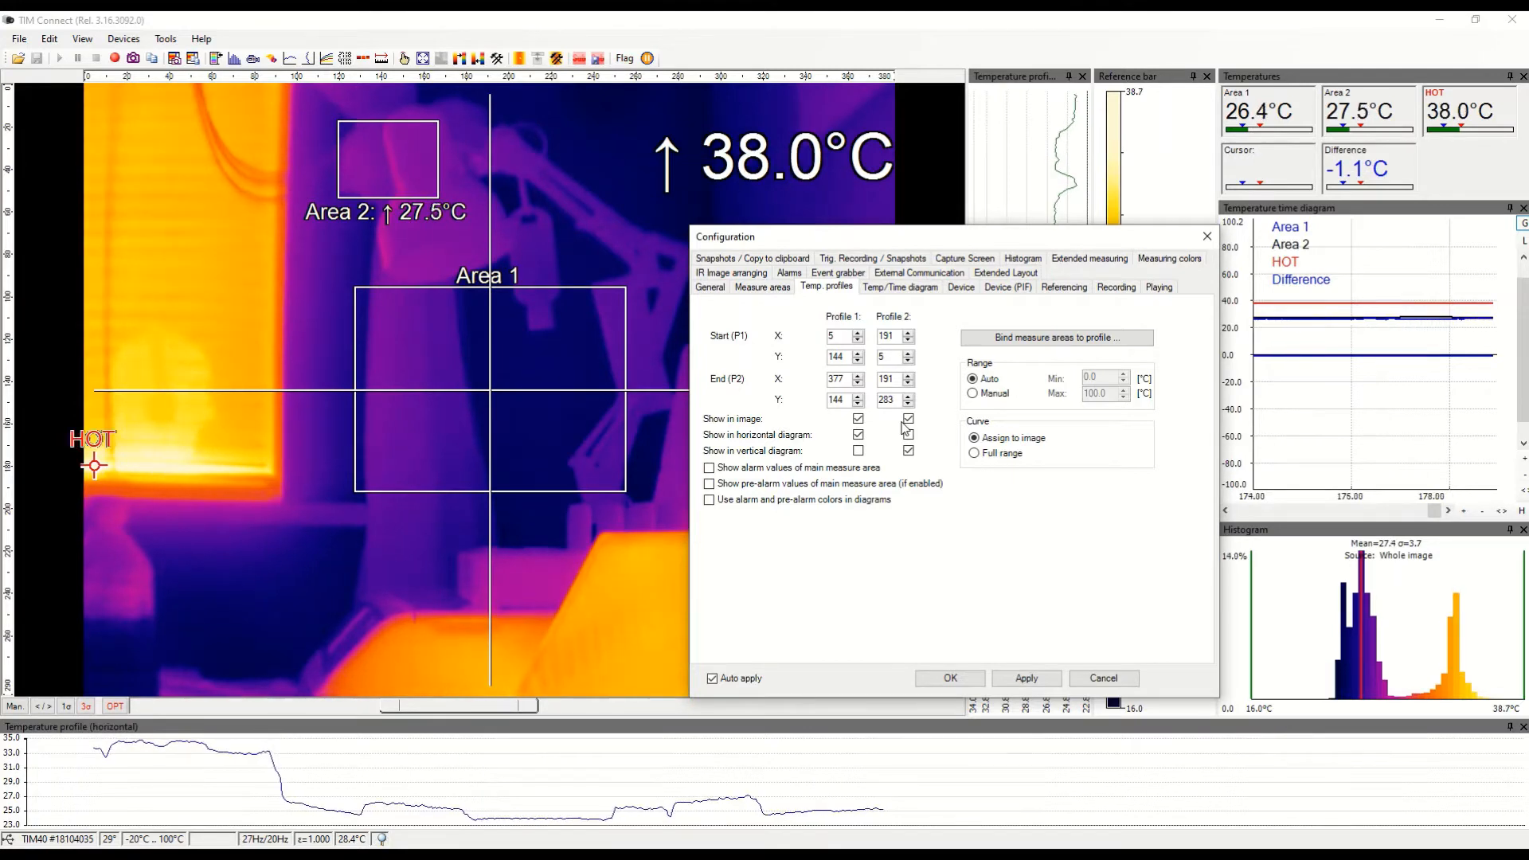
pyautogui.moveTo(934, 236); pyautogui.dragTo(1032, 206)
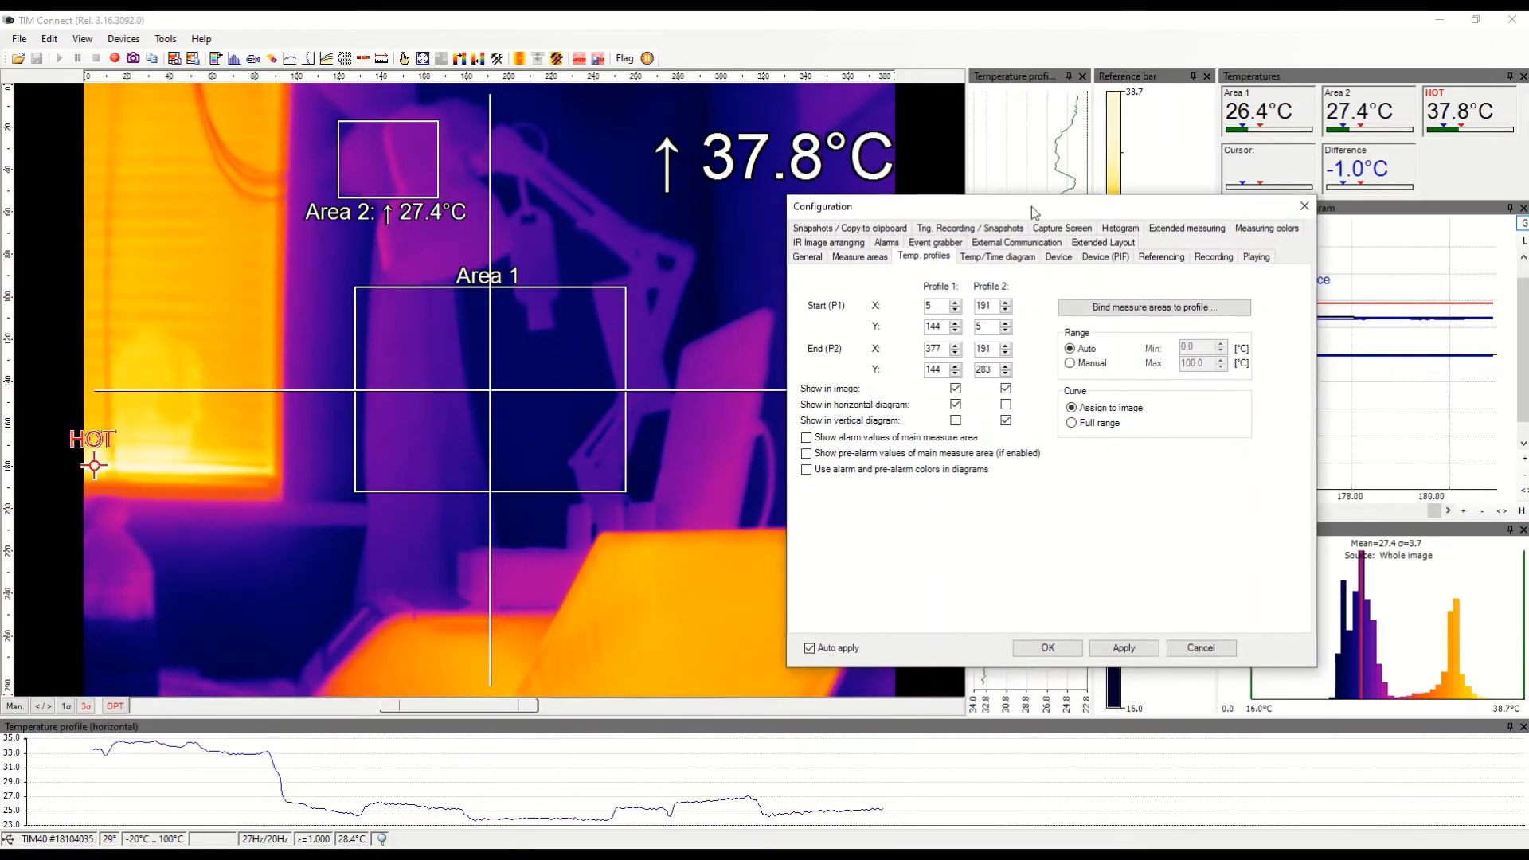
# - Create 5 rectangular measure areas bound to temperature profile 1, each with a width of 20.0% and a minimum height of 5 pixels
pyautogui.click(1141, 307)
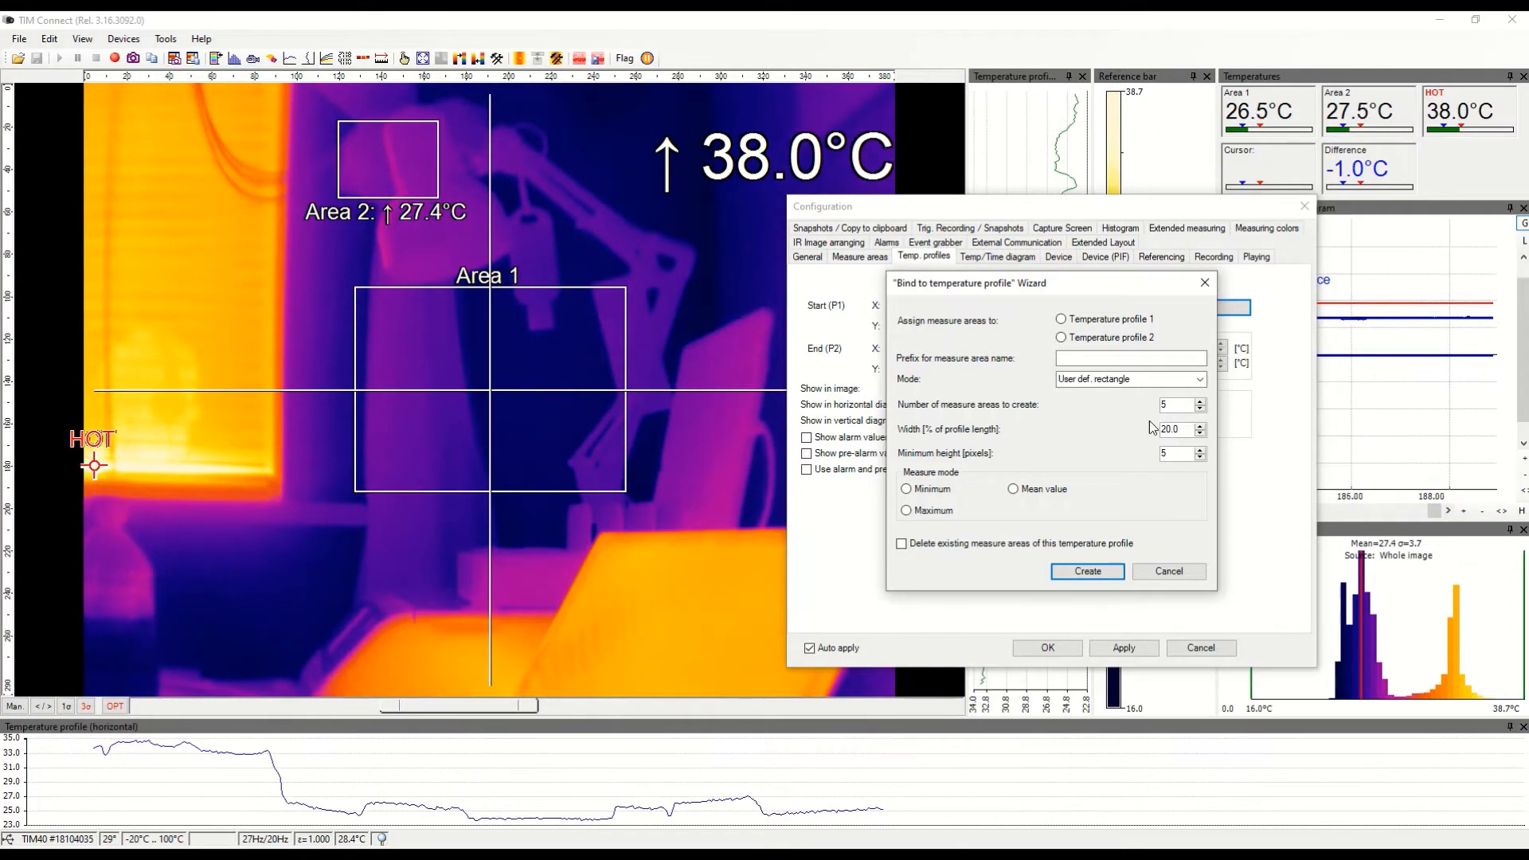
pyautogui.click(1062, 320)
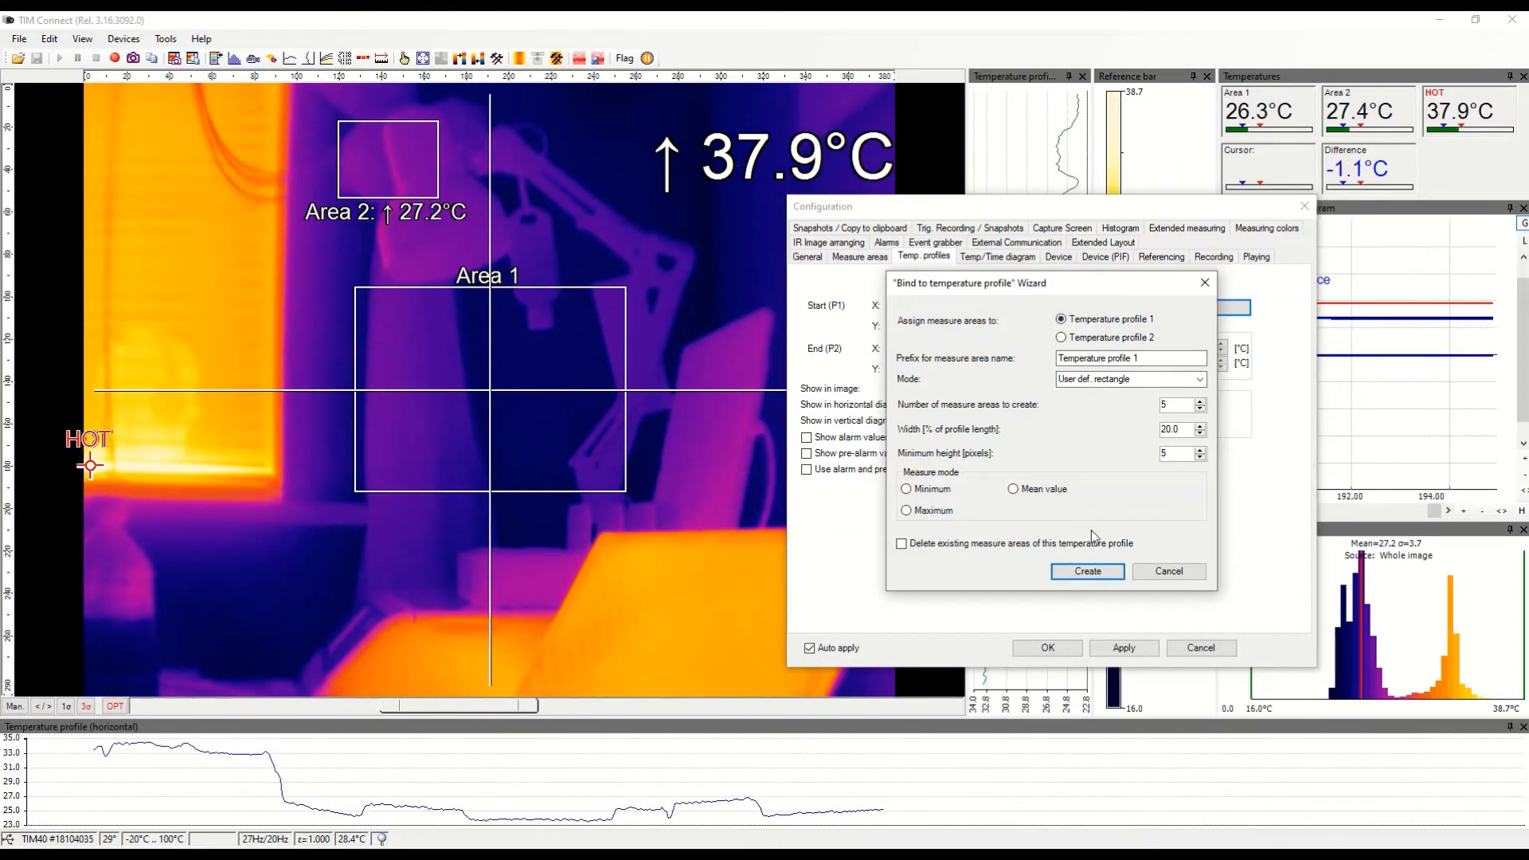
pyautogui.click(1085, 576)
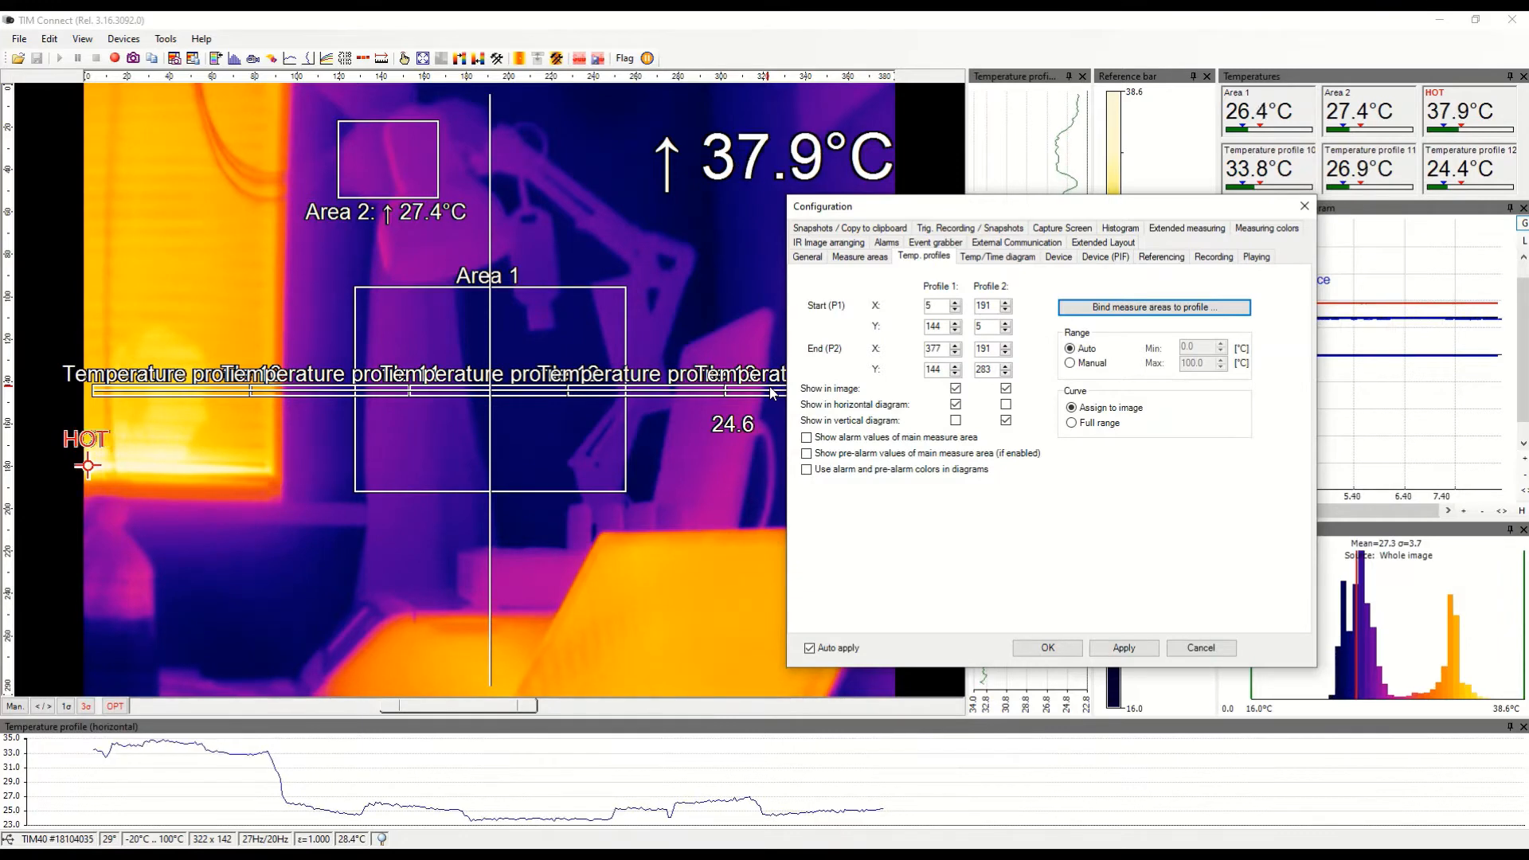
# - Remove the five measure areas bound to temperature profile 1 from the measure area list
pyautogui.click(873, 259)
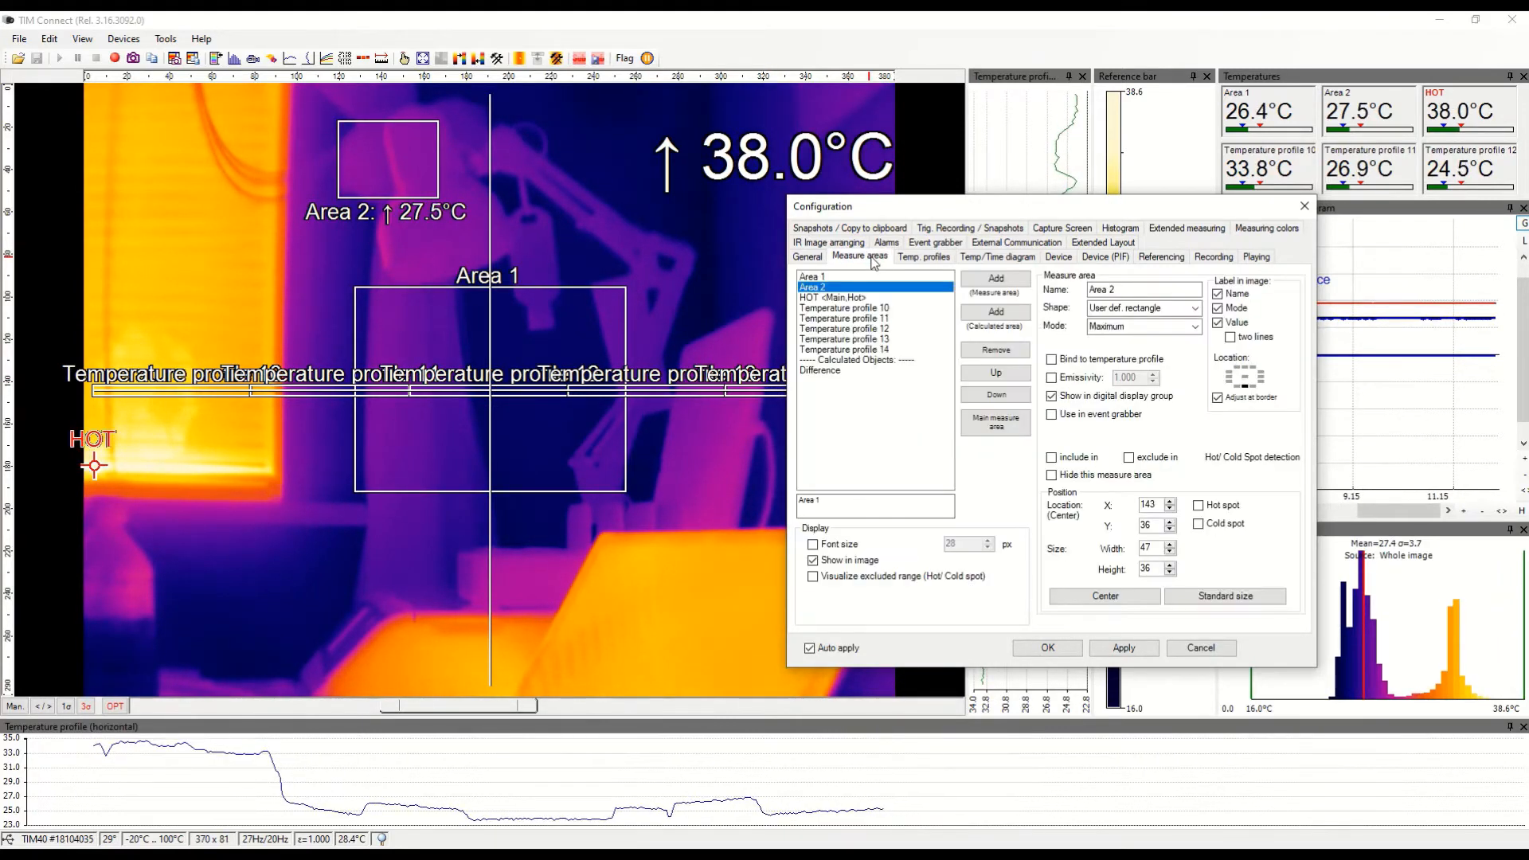
pyautogui.click(870, 350)
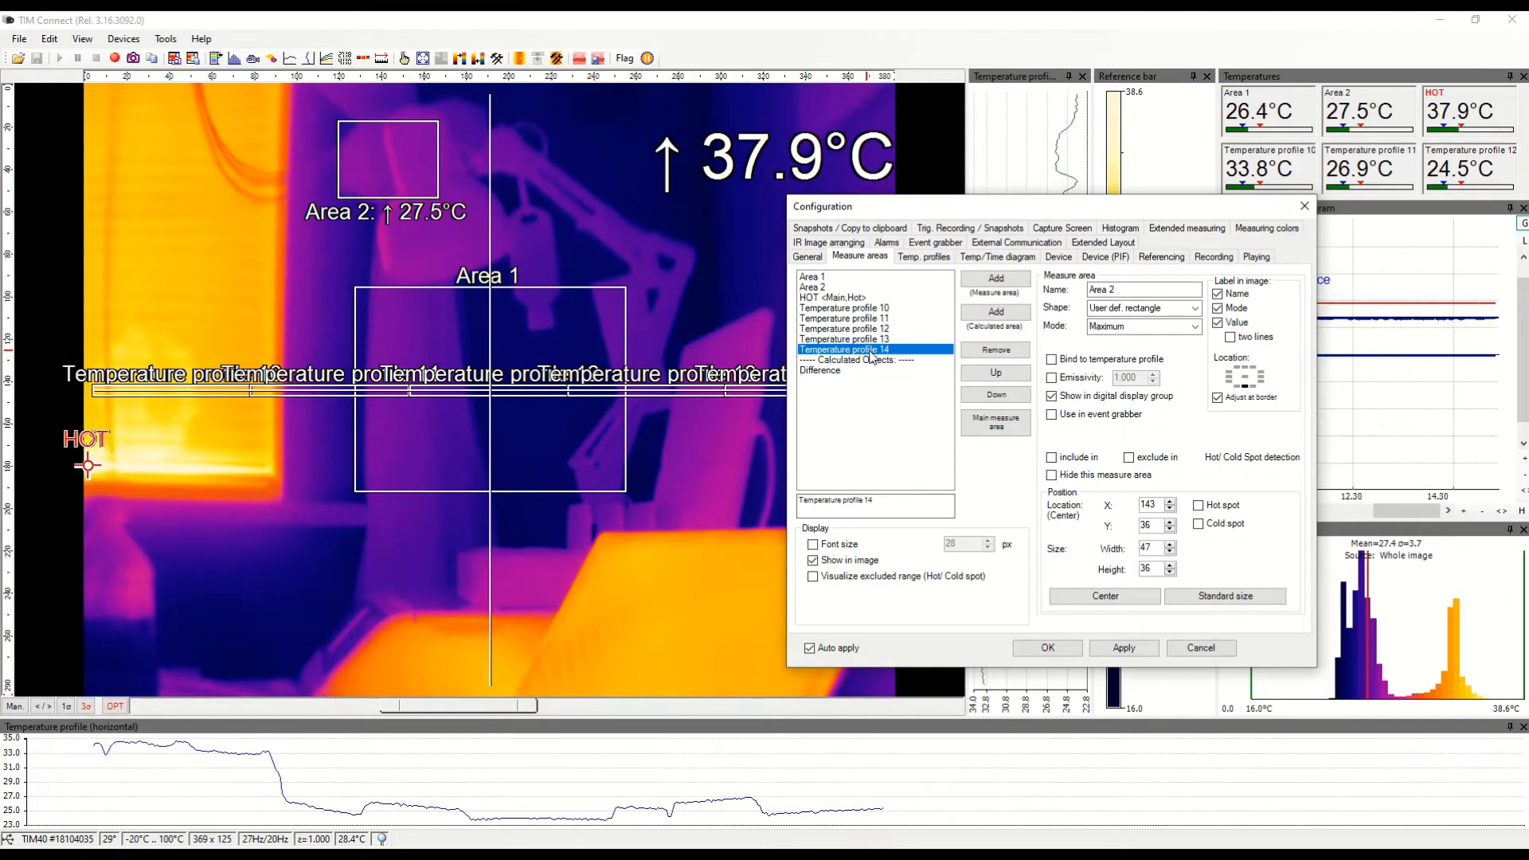
pyautogui.click(994, 350)
pyautogui.click(993, 350)
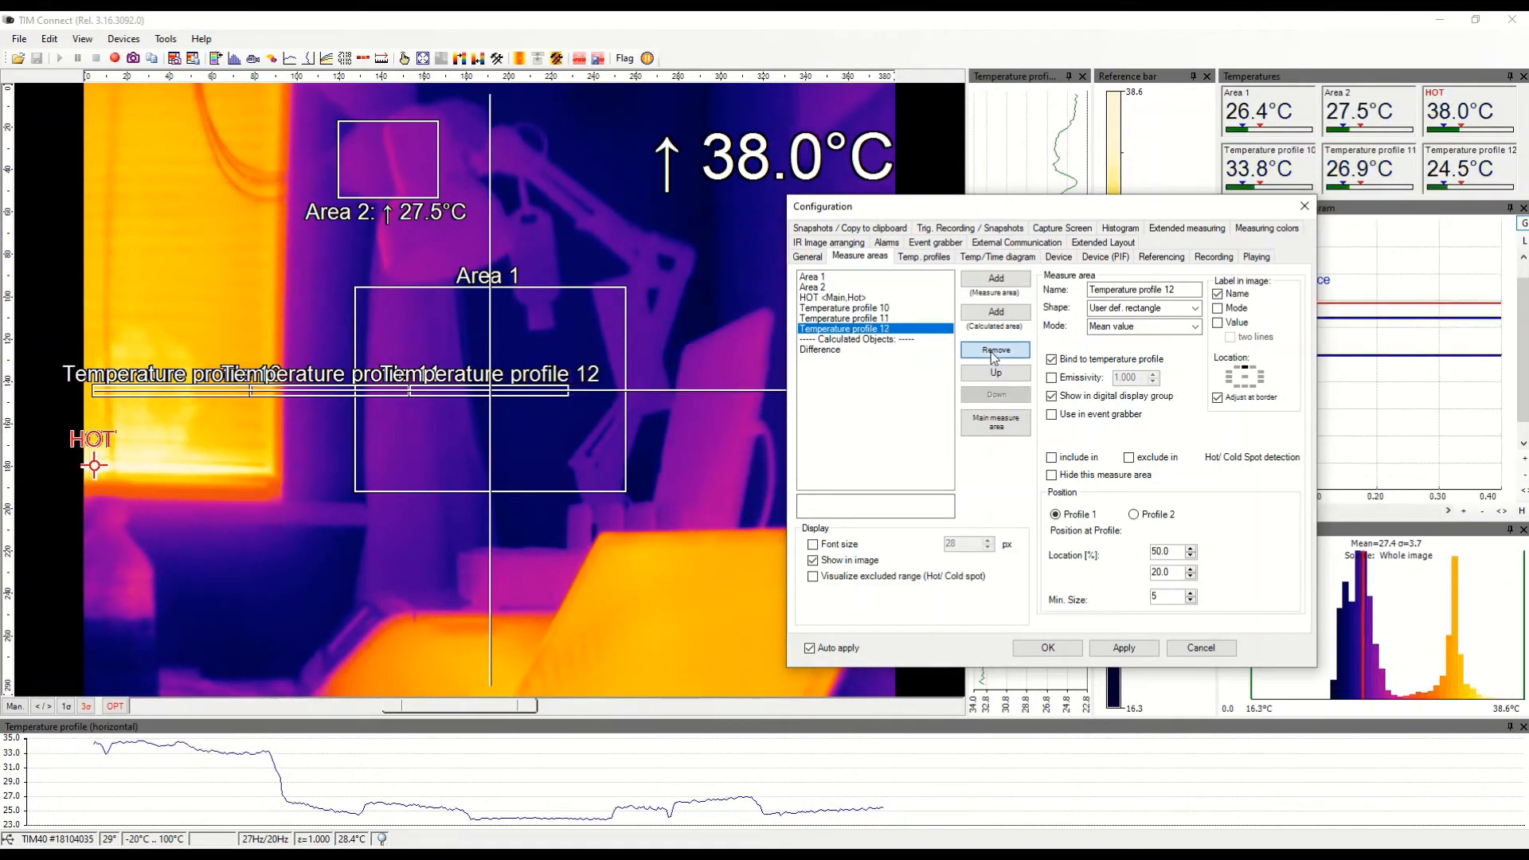
pyautogui.click(994, 350)
pyautogui.click(993, 350)
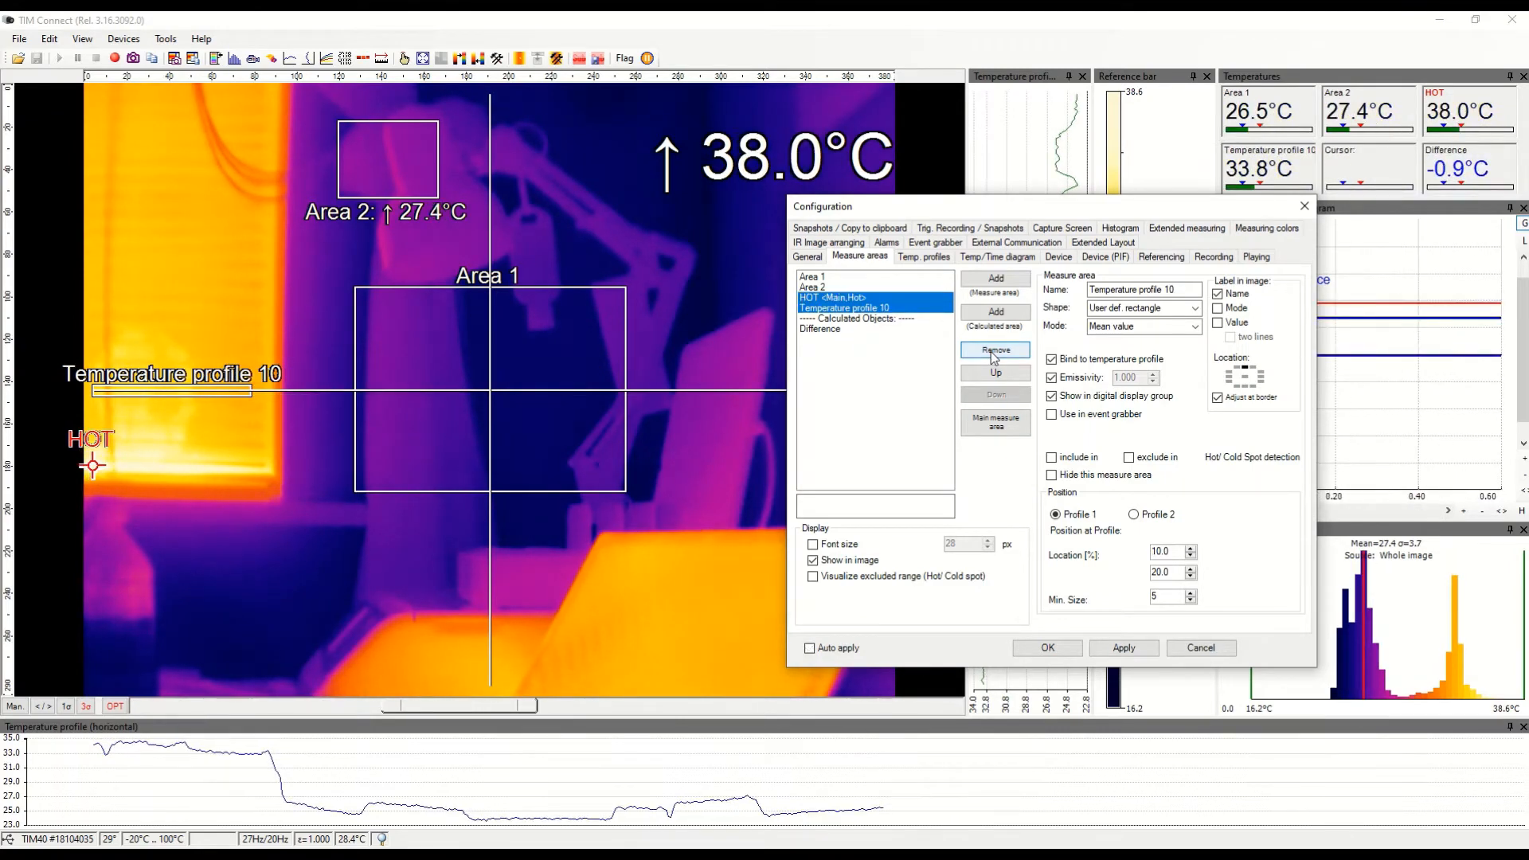
pyautogui.click(993, 350)
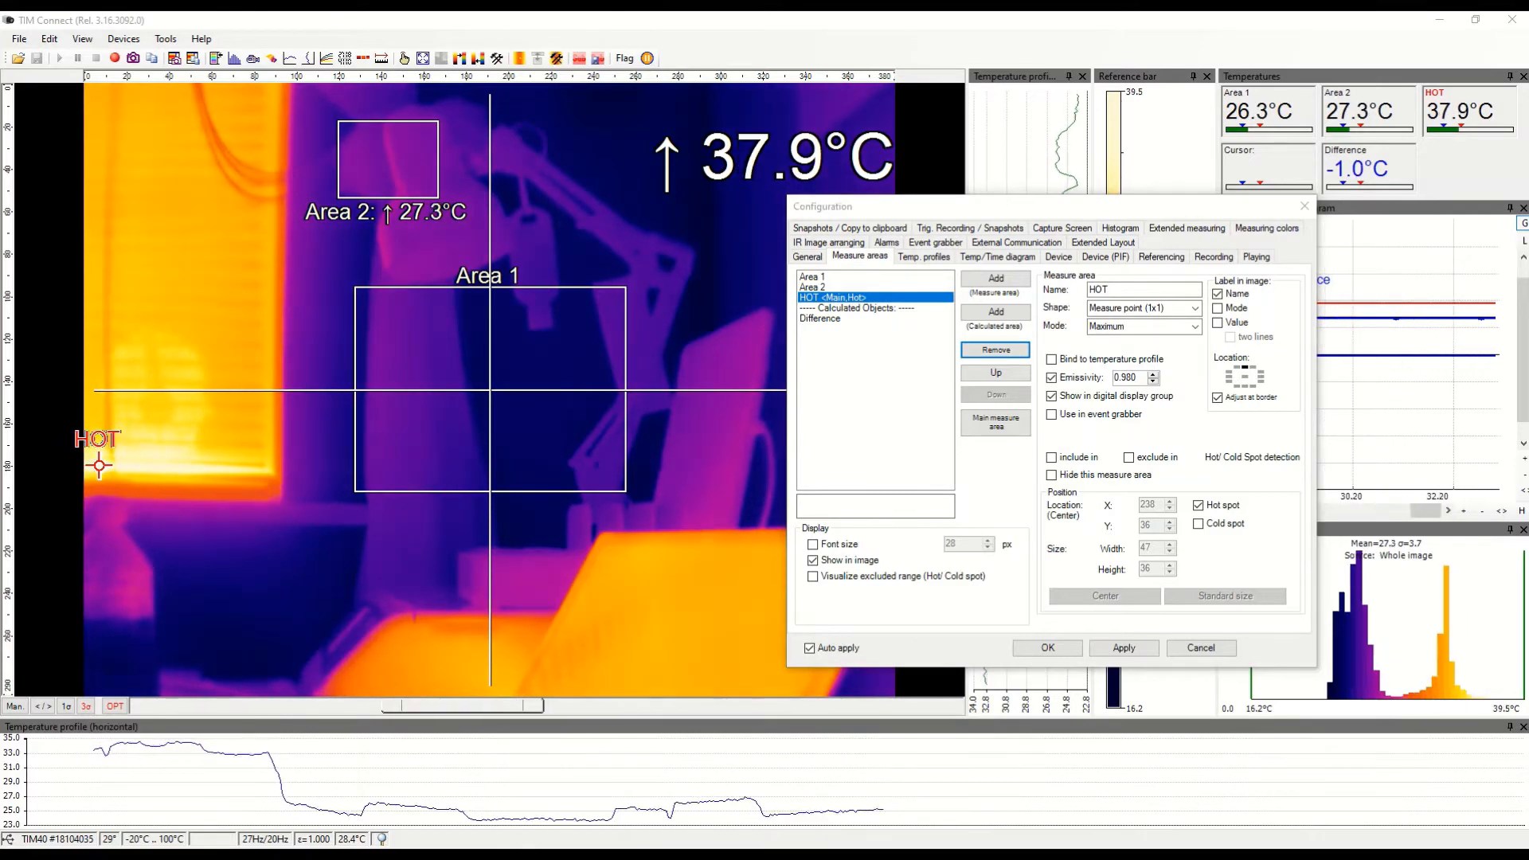
# - Examine the temperature/time diagram's graph, name, auto range and pen settings and close the configuration
pyautogui.click(994, 257)
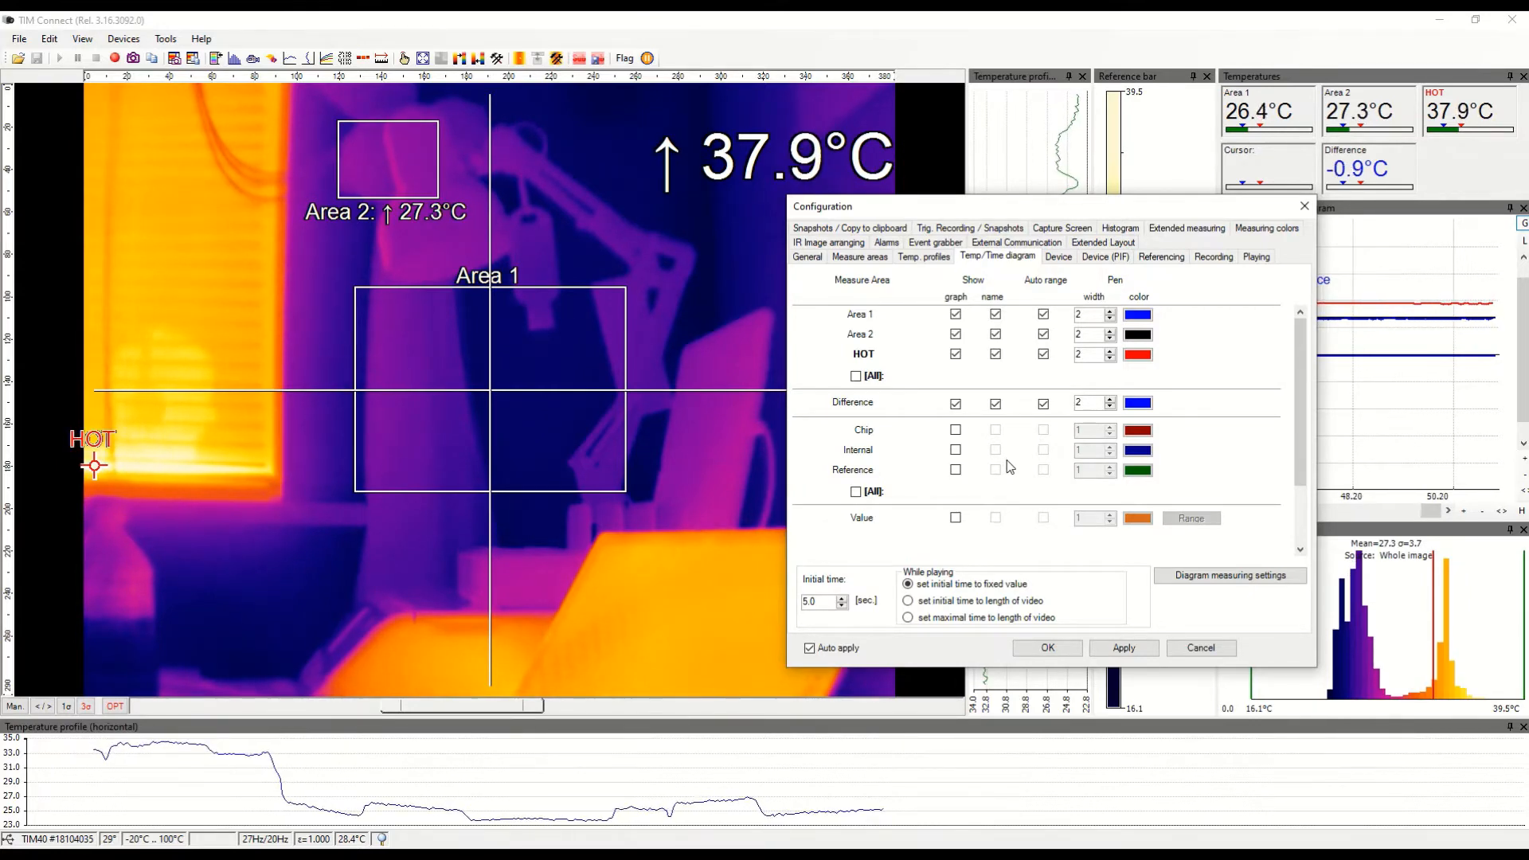
pyautogui.click(1047, 648)
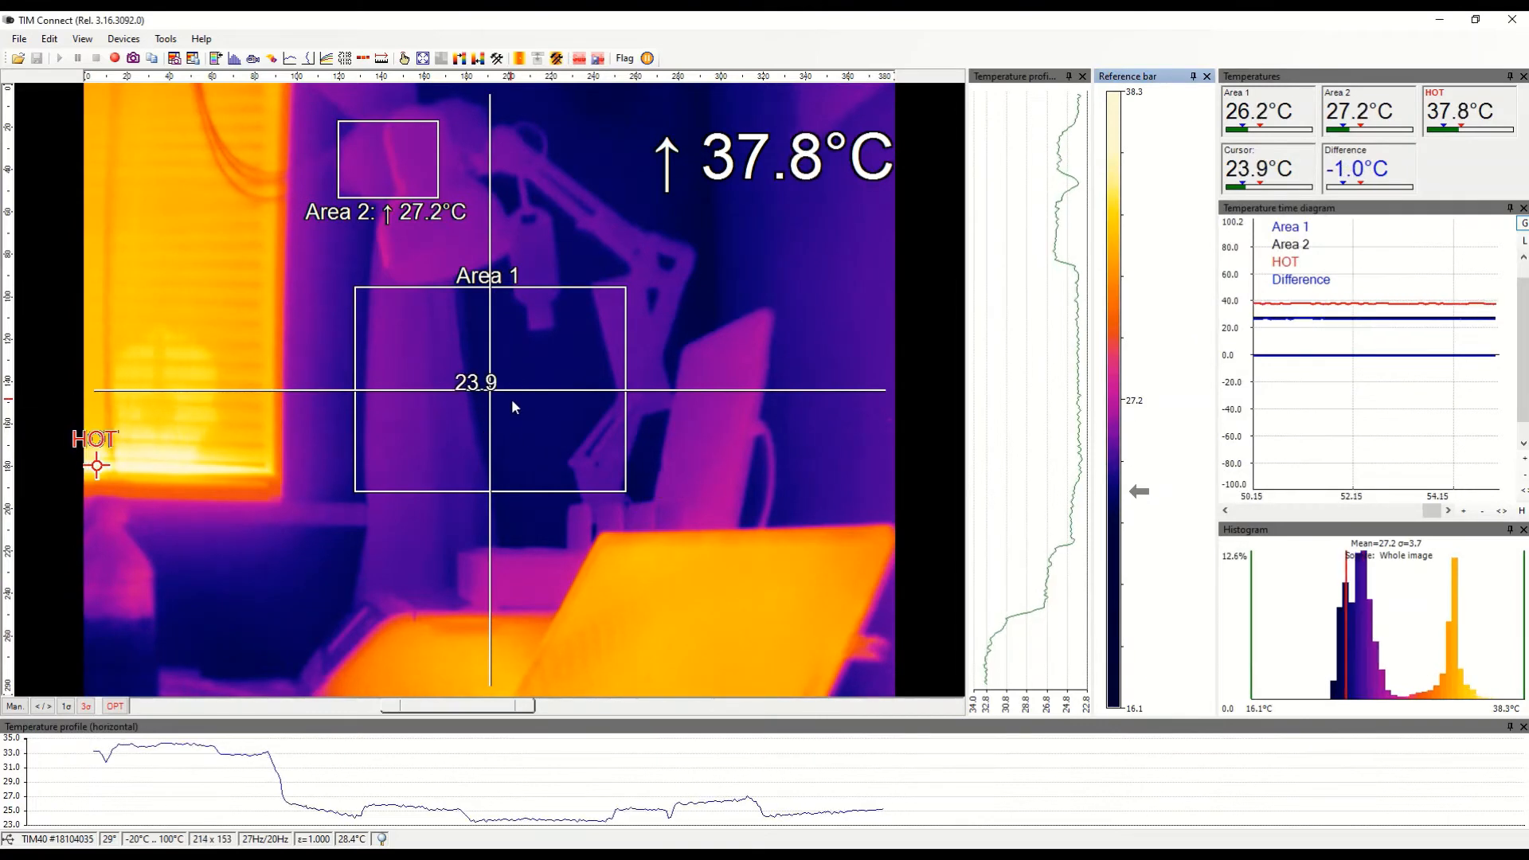
pyautogui.click(19, 38)
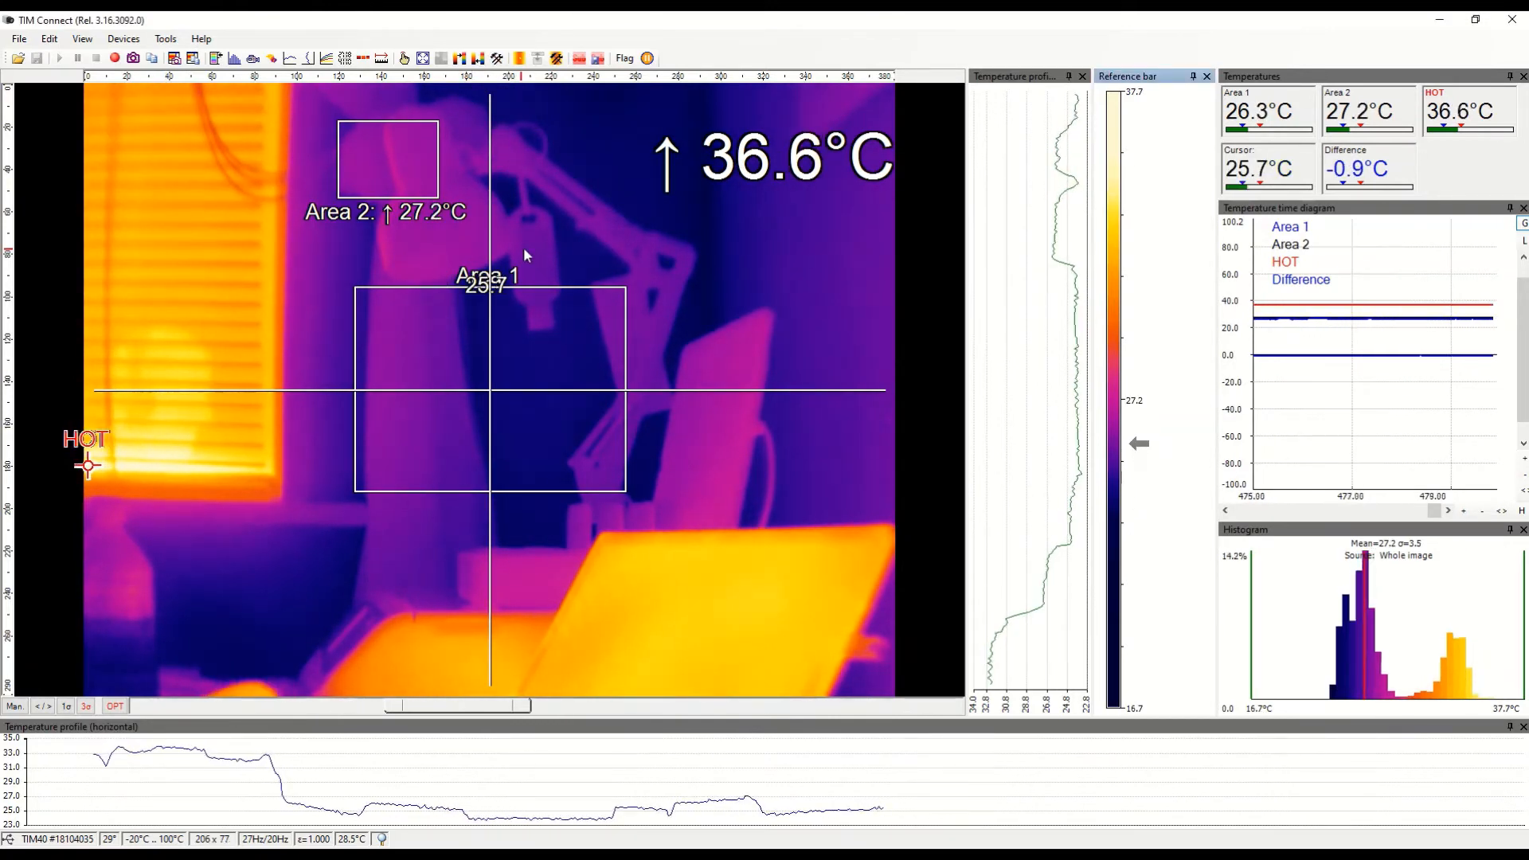
# - Reopen the configuration and examine the device's temperature range choices and the extended range options
pyautogui.click(497, 58)
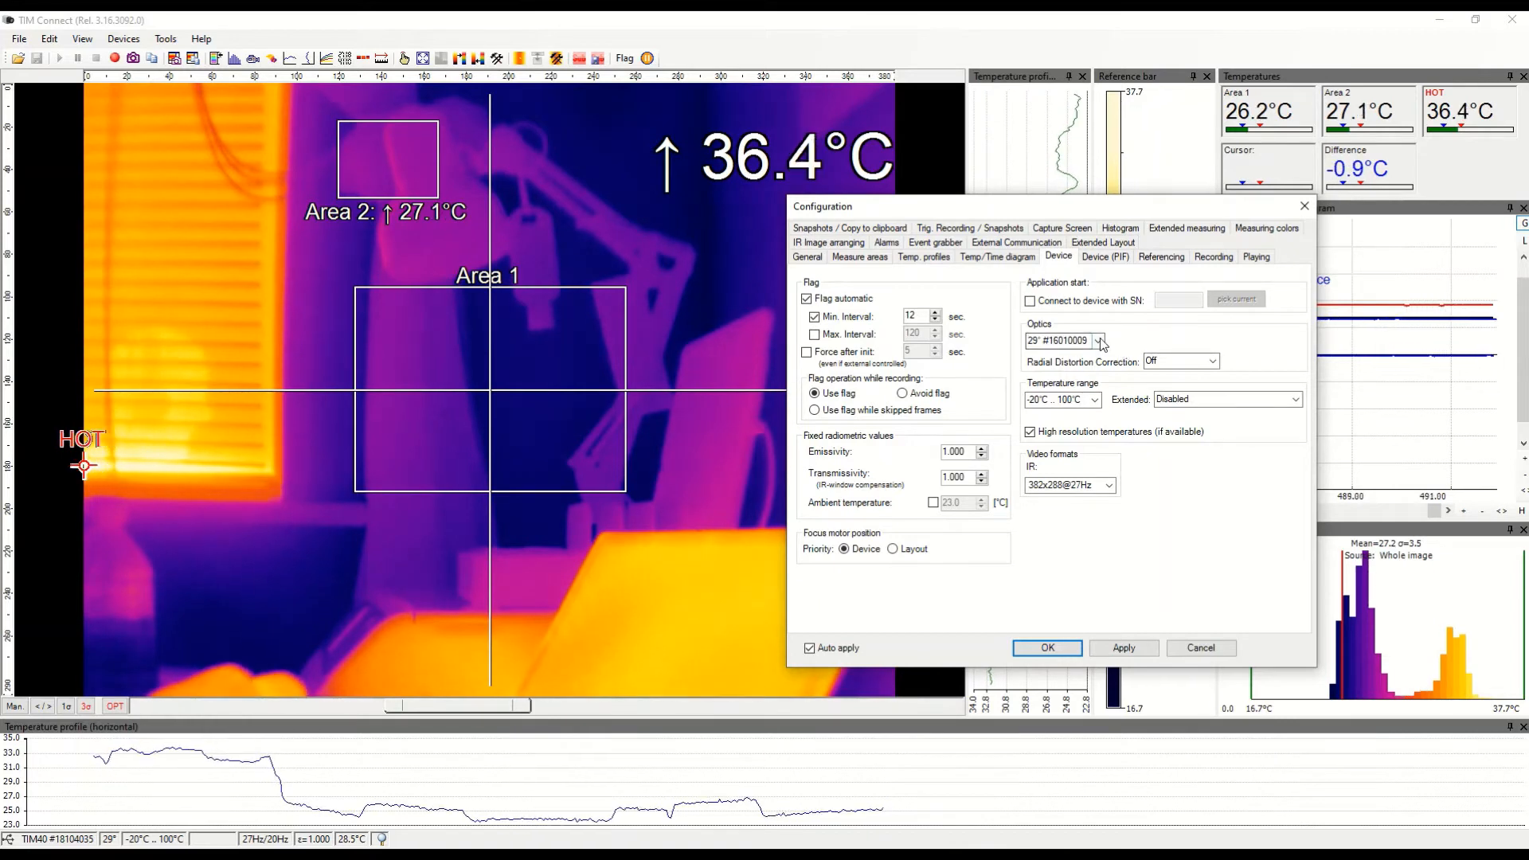
pyautogui.click(1096, 400)
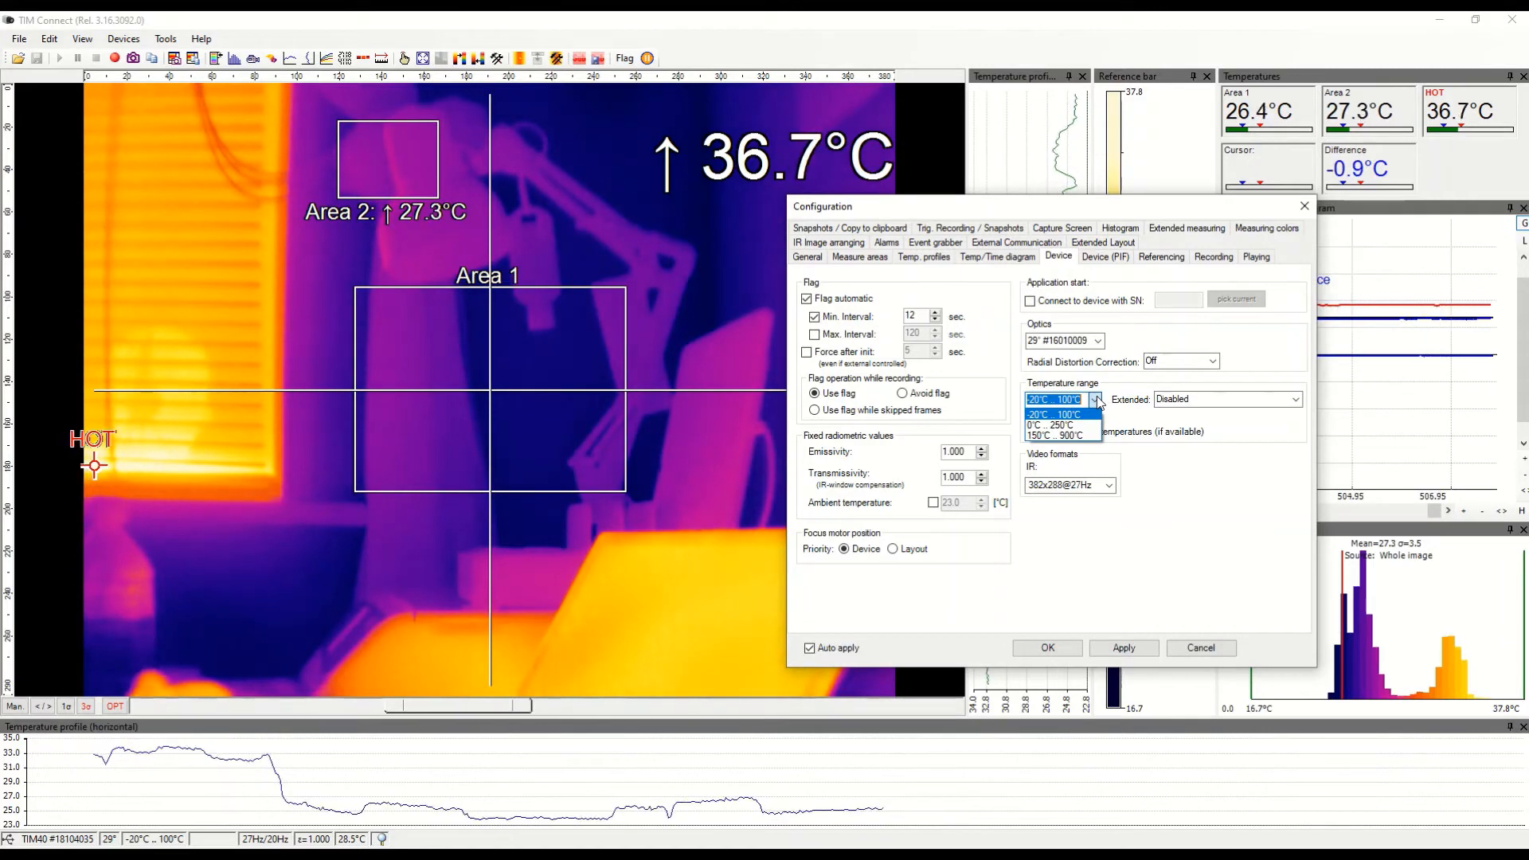
pyautogui.click(1299, 404)
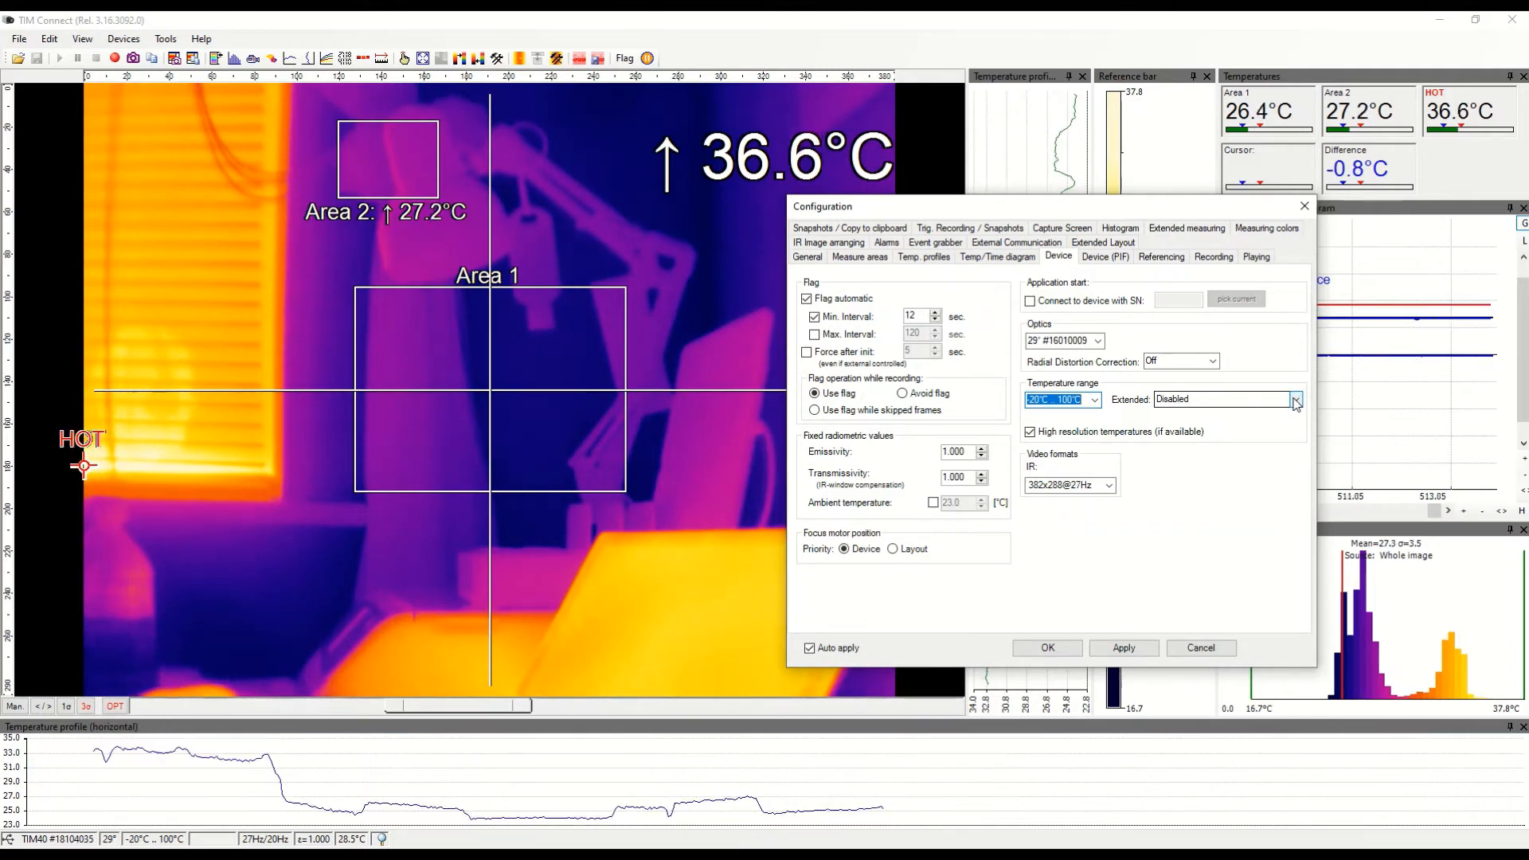
pyautogui.click(1296, 400)
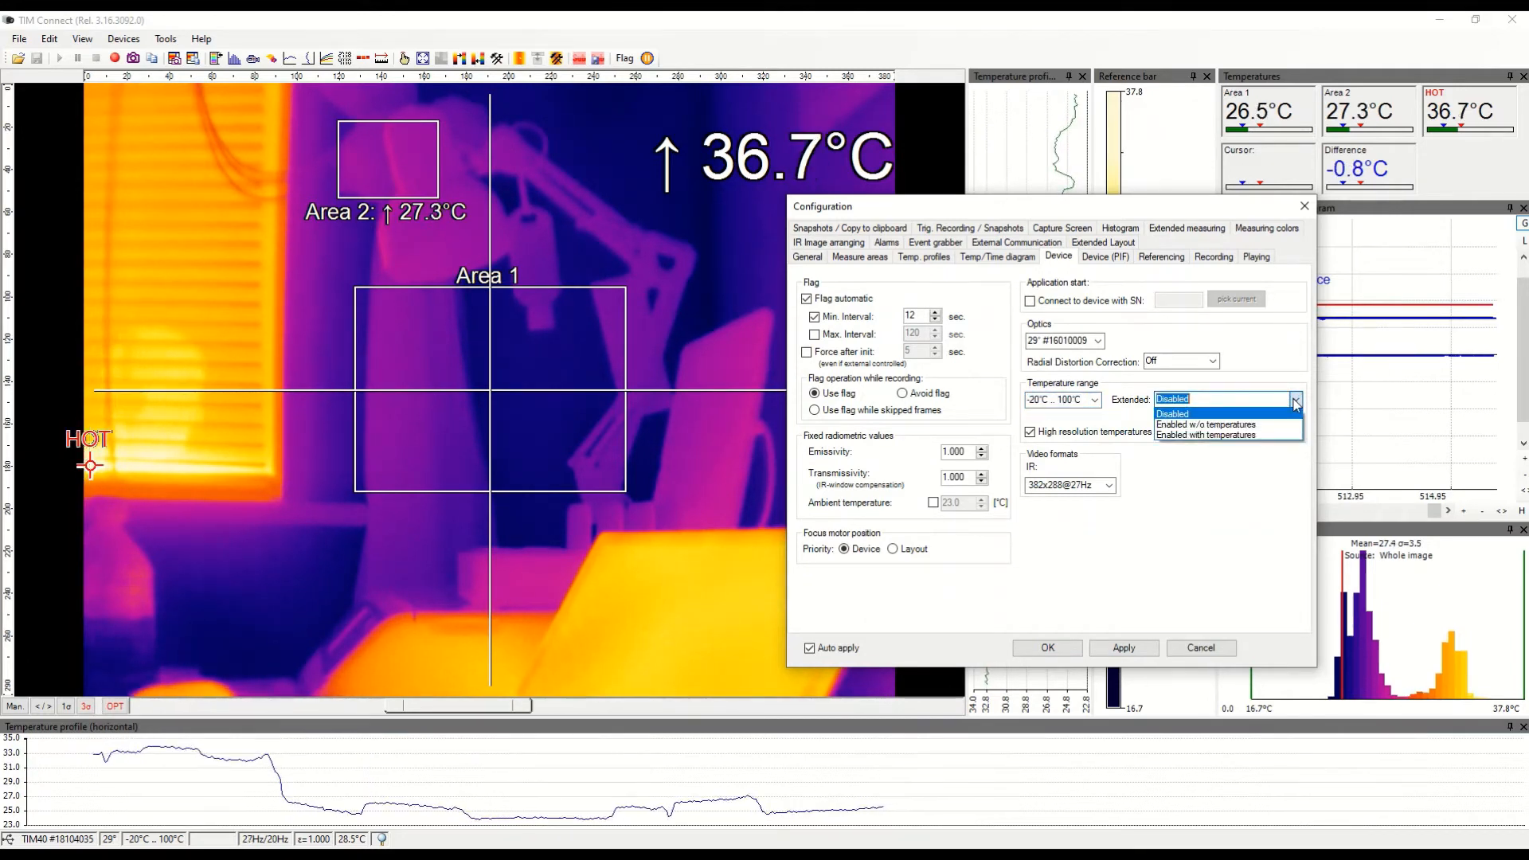
pyautogui.click(1296, 400)
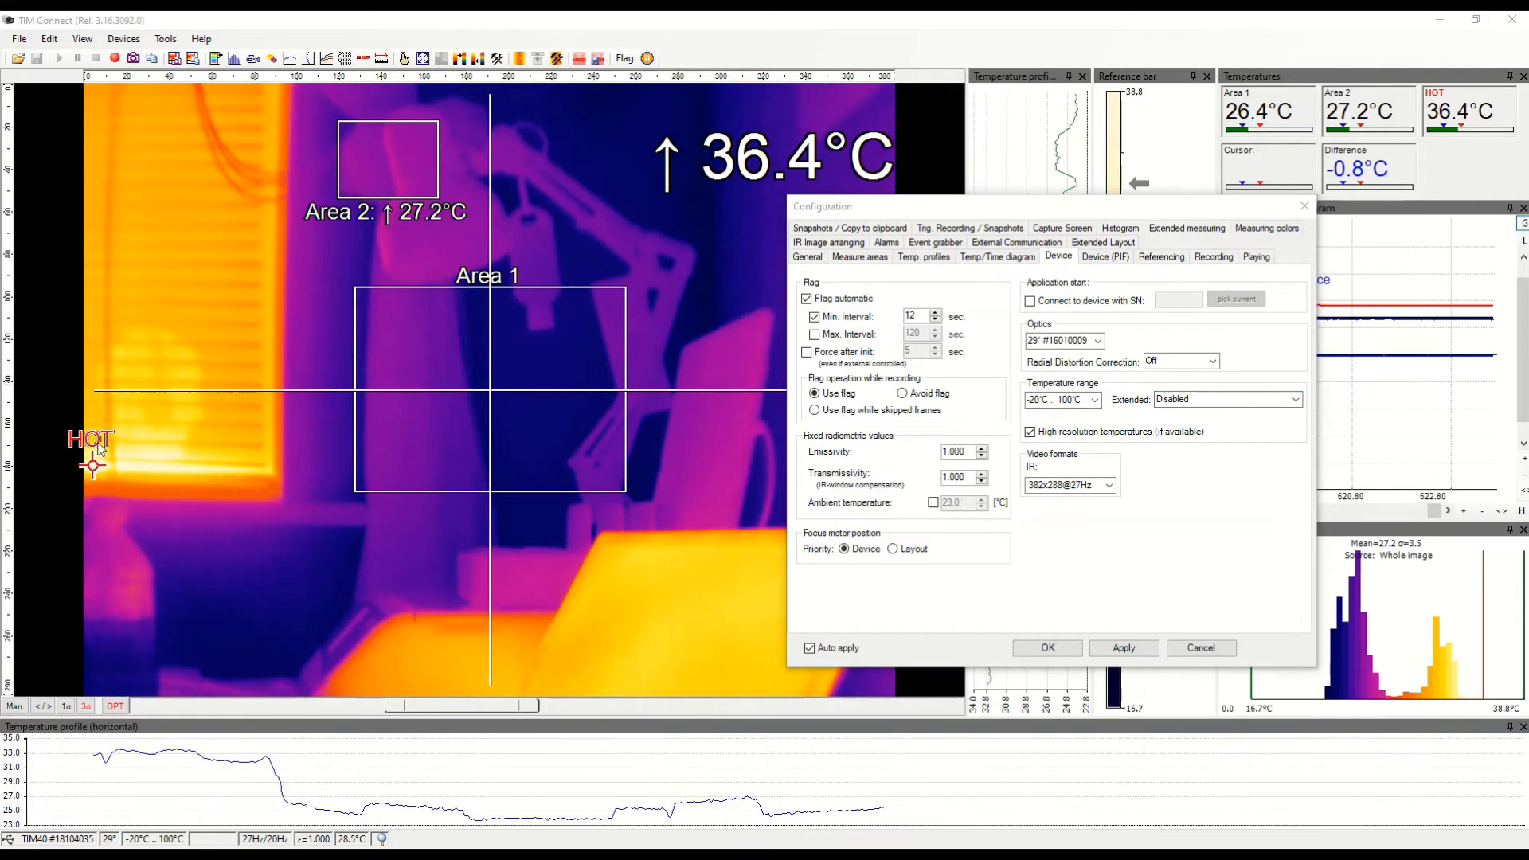
# - Examine the device's PIF inputs and outputs and the reference temperature settings
pyautogui.click(1105, 256)
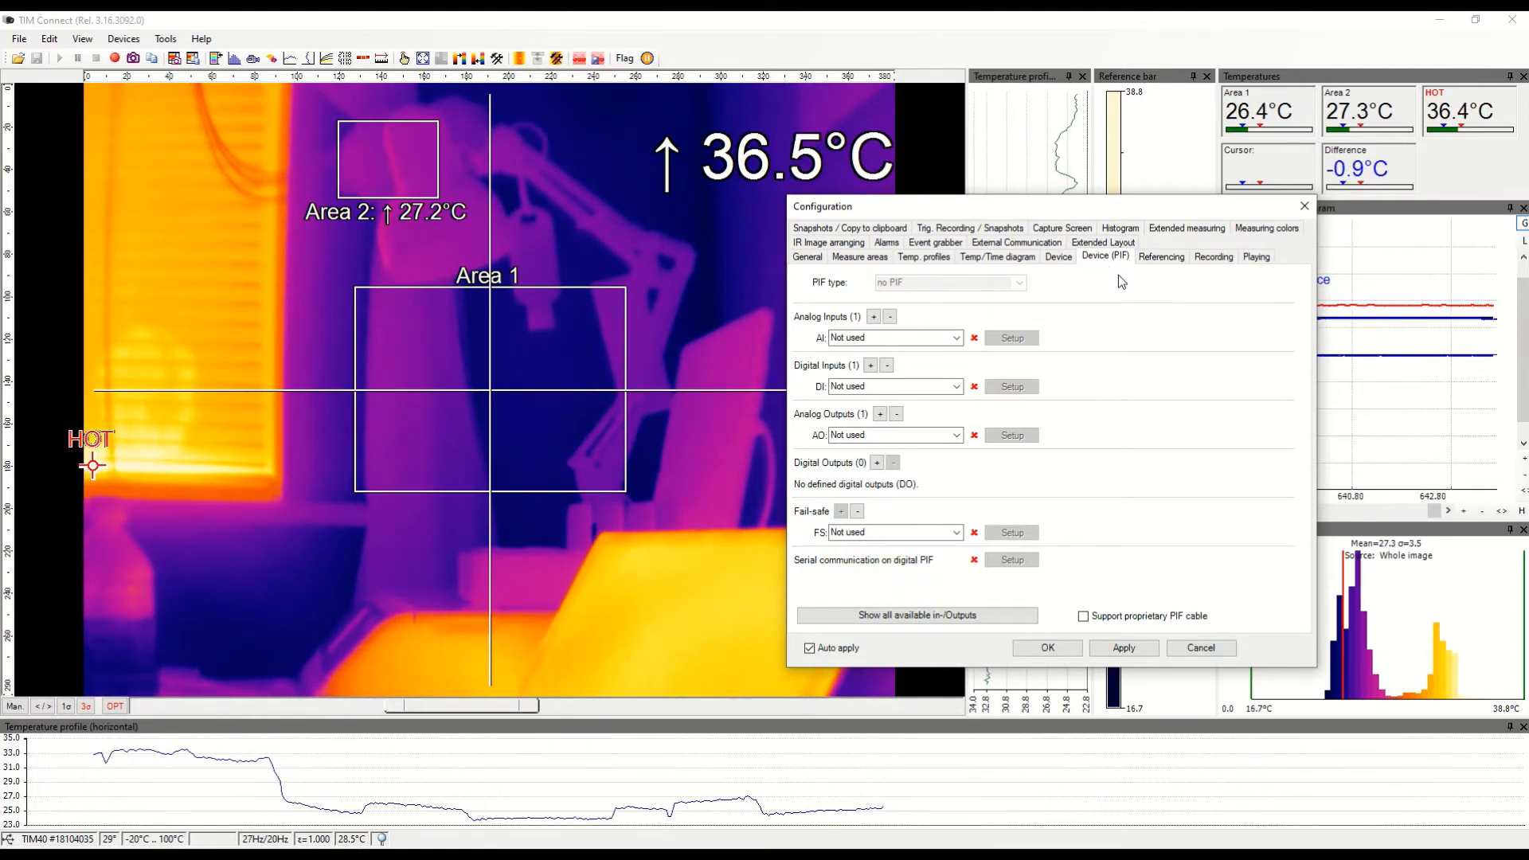
pyautogui.click(1158, 266)
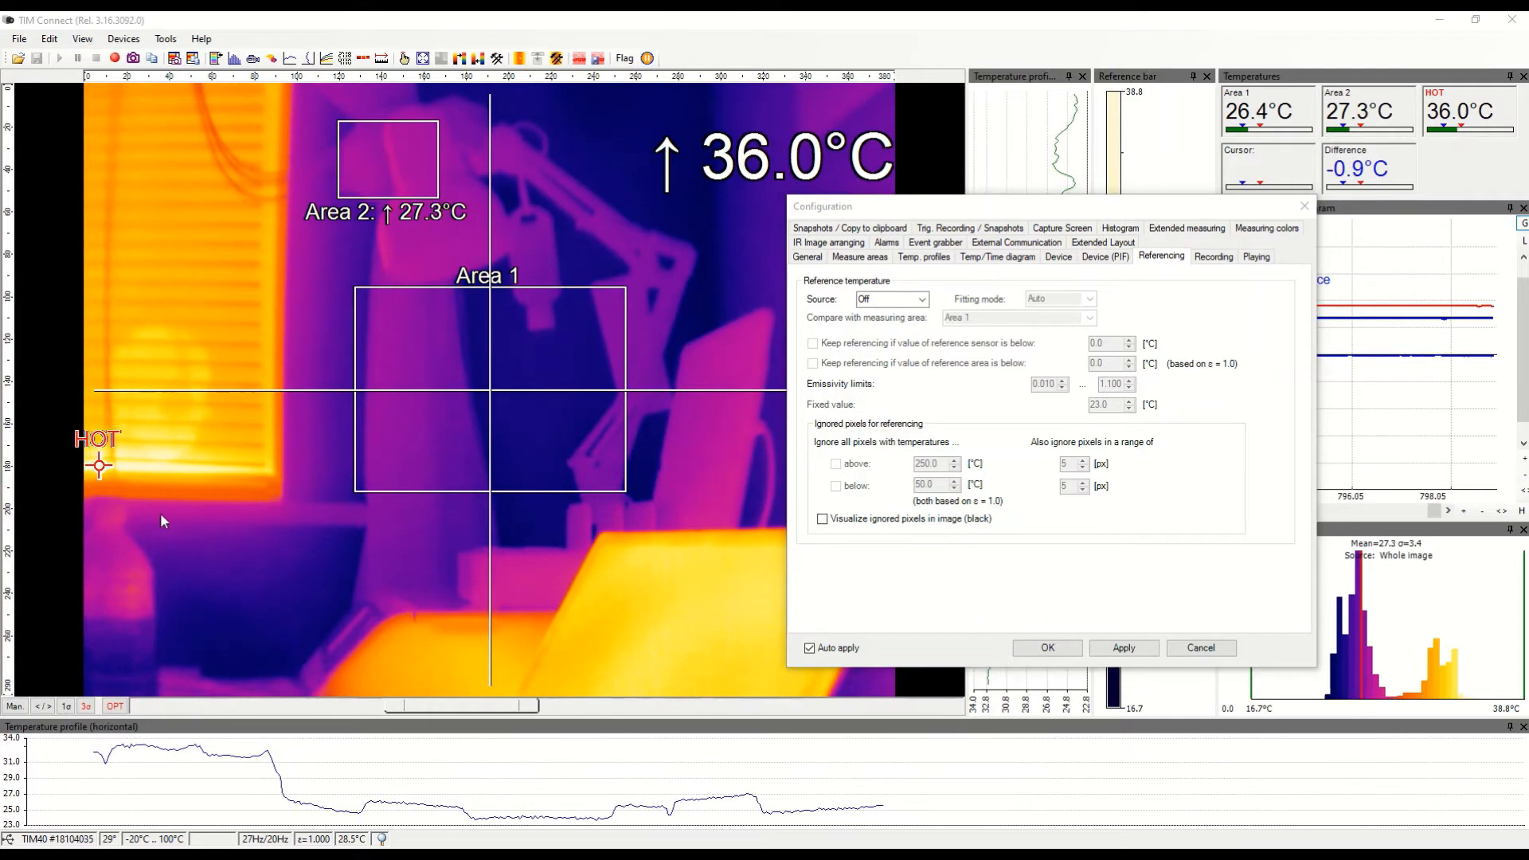
# - Try the Skipping mode for the recording framerate and switch the mode back to Off
pyautogui.click(1208, 257)
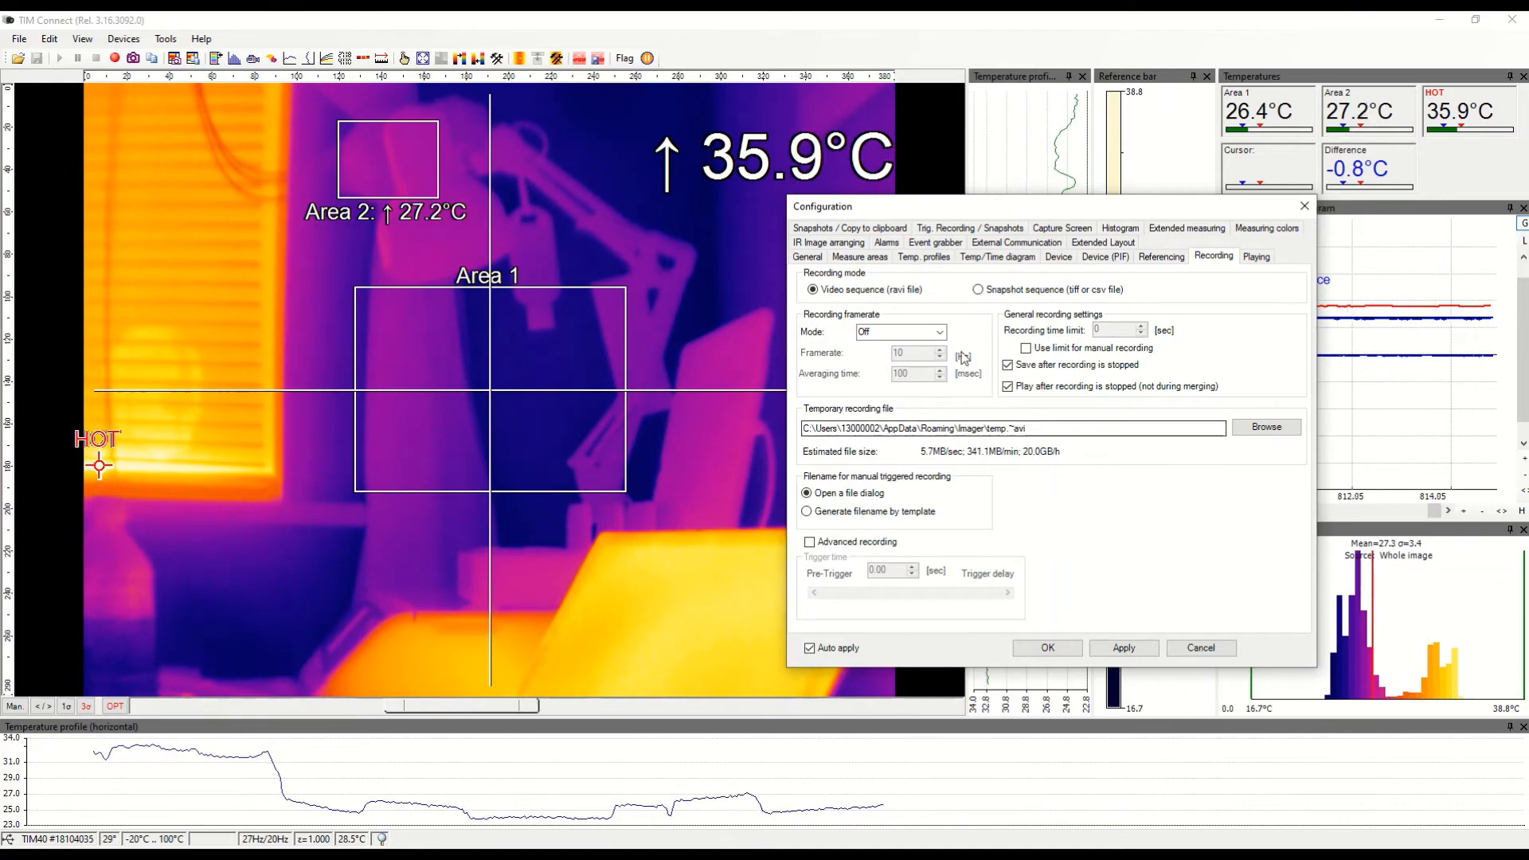
pyautogui.click(907, 332)
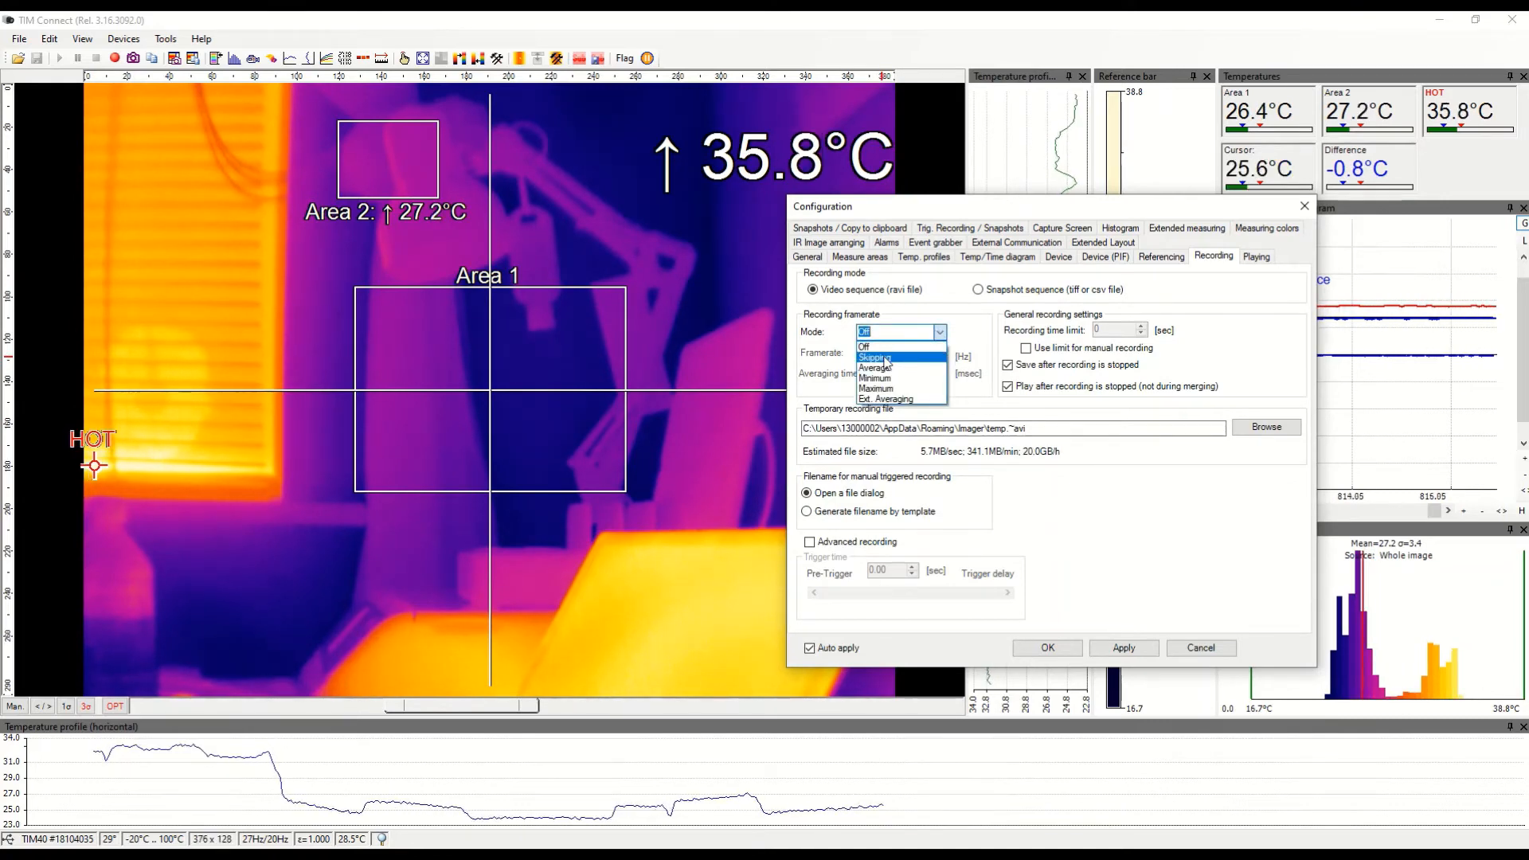
pyautogui.click(886, 358)
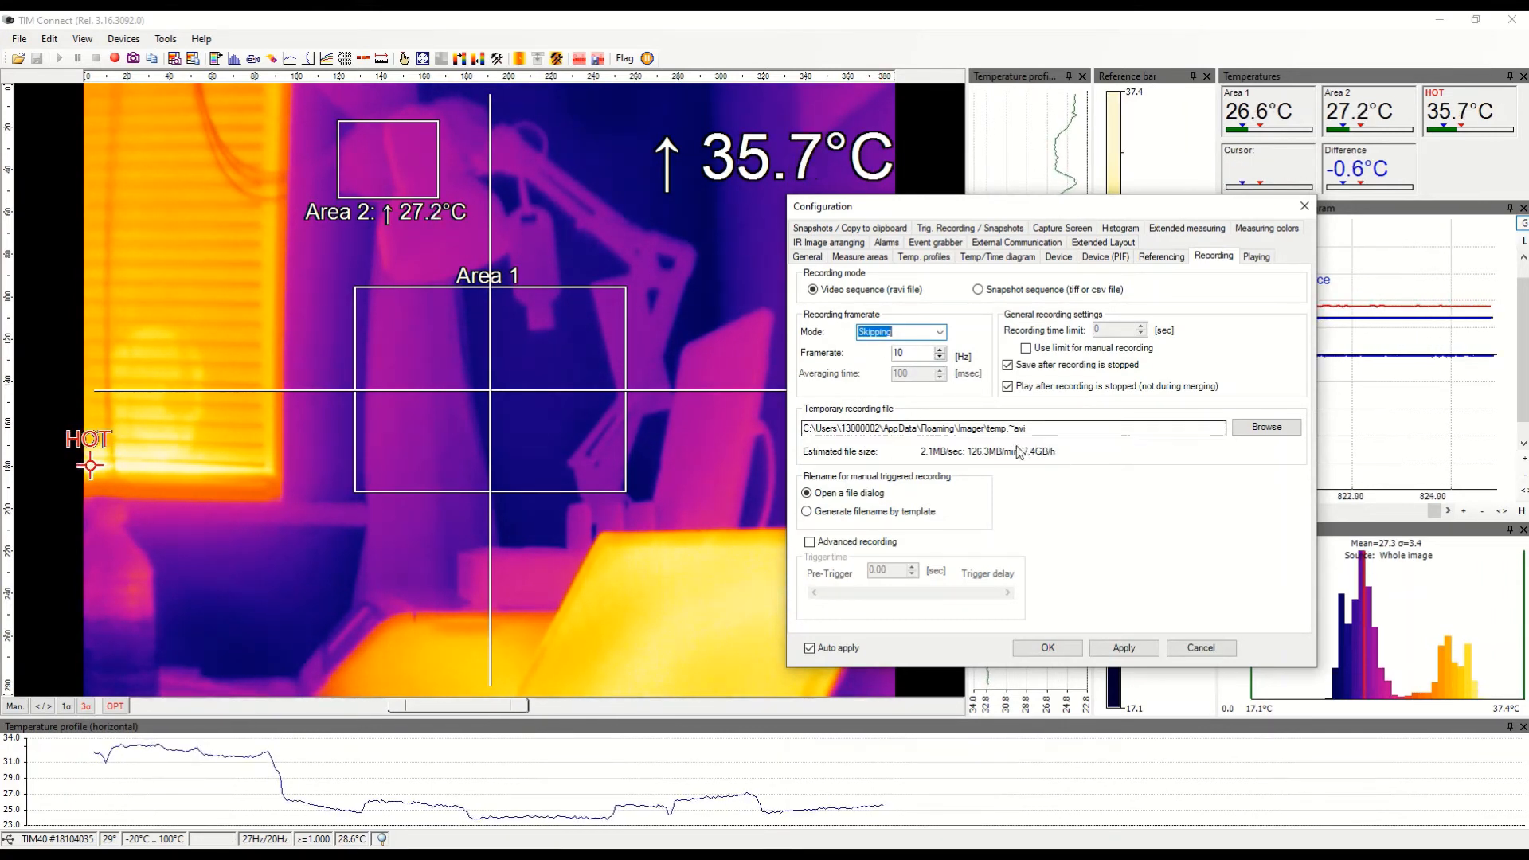
pyautogui.click(914, 333)
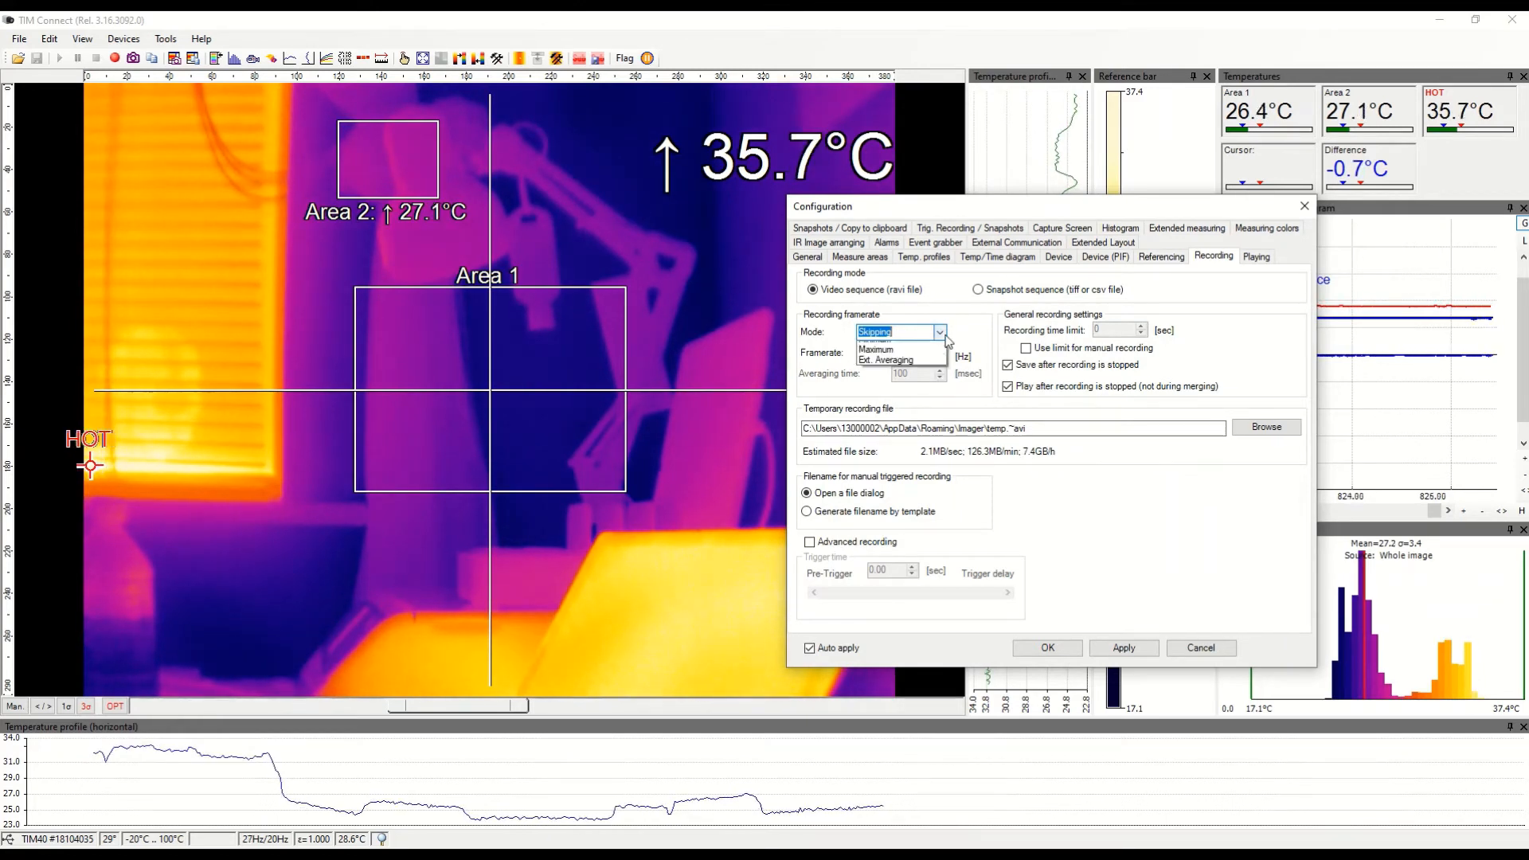
pyautogui.click(913, 348)
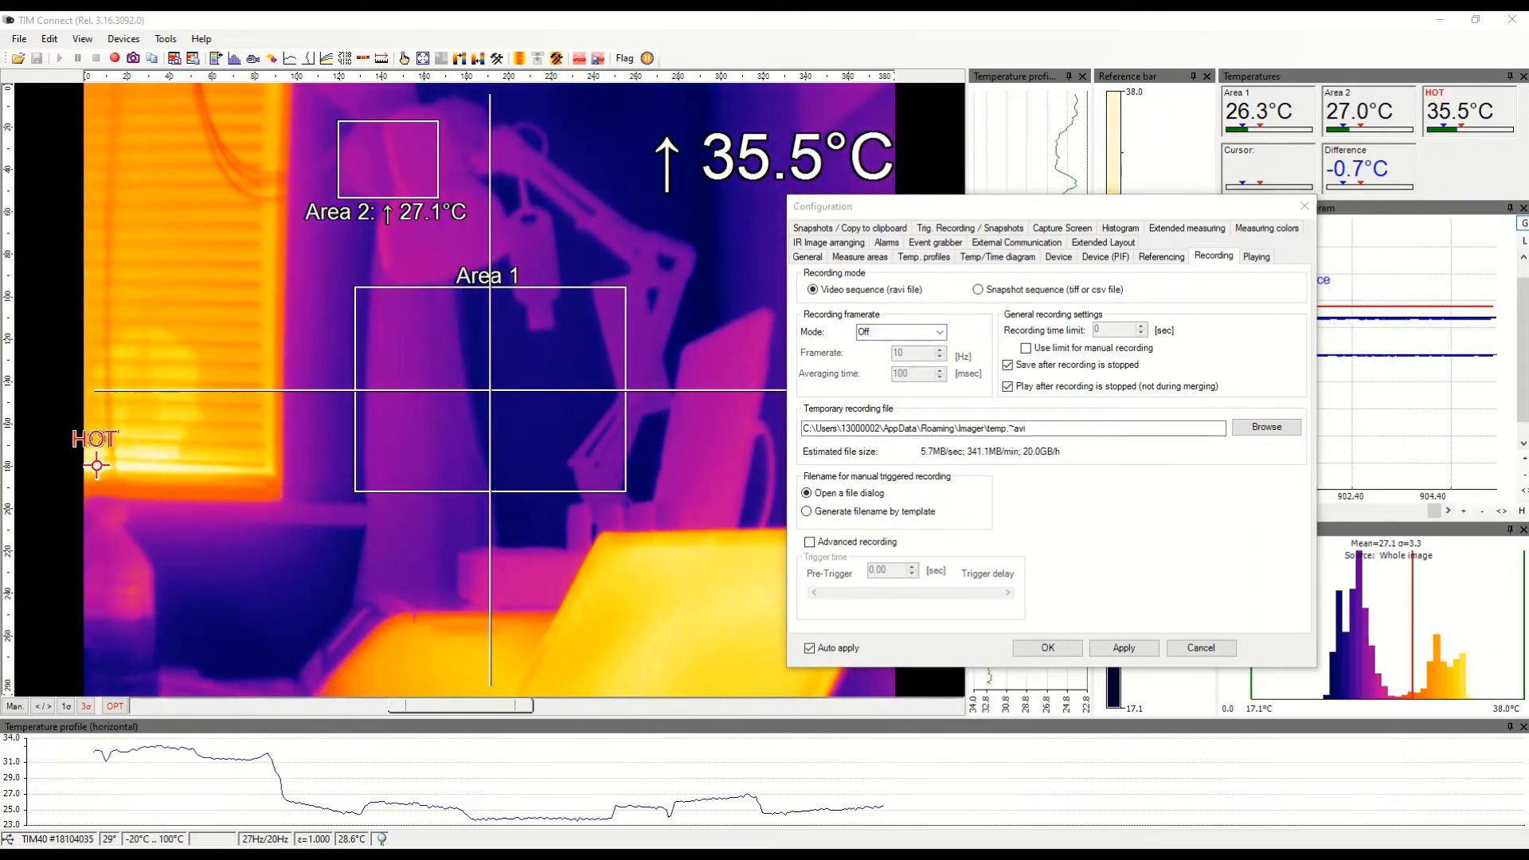
# - Try a play rate of 0.82 times and an alternative emissivity for playback, and disable both options again
pyautogui.click(1257, 257)
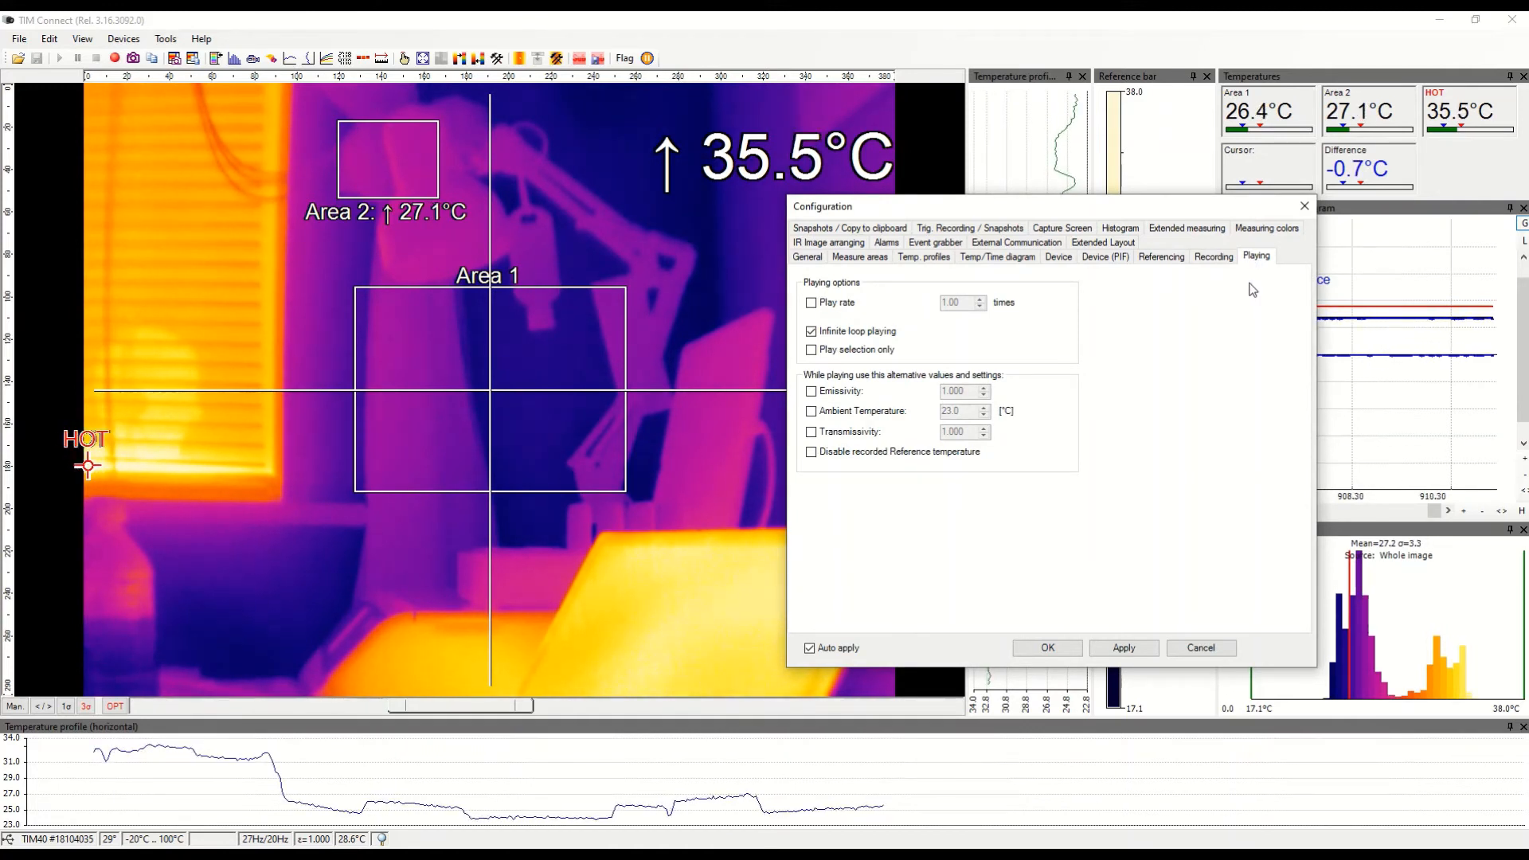
pyautogui.click(812, 303)
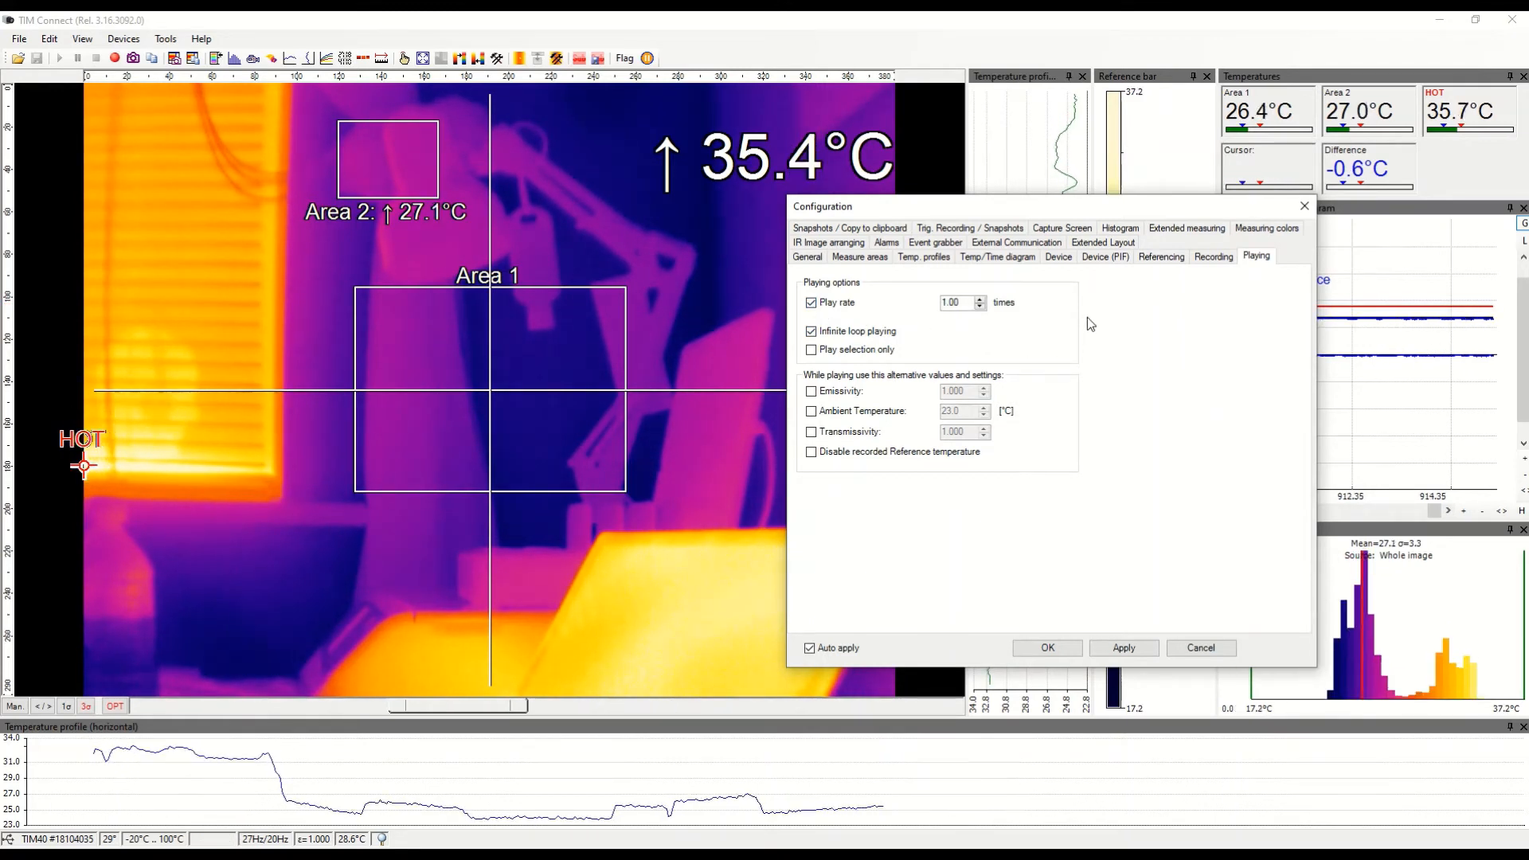
pyautogui.click(980, 306)
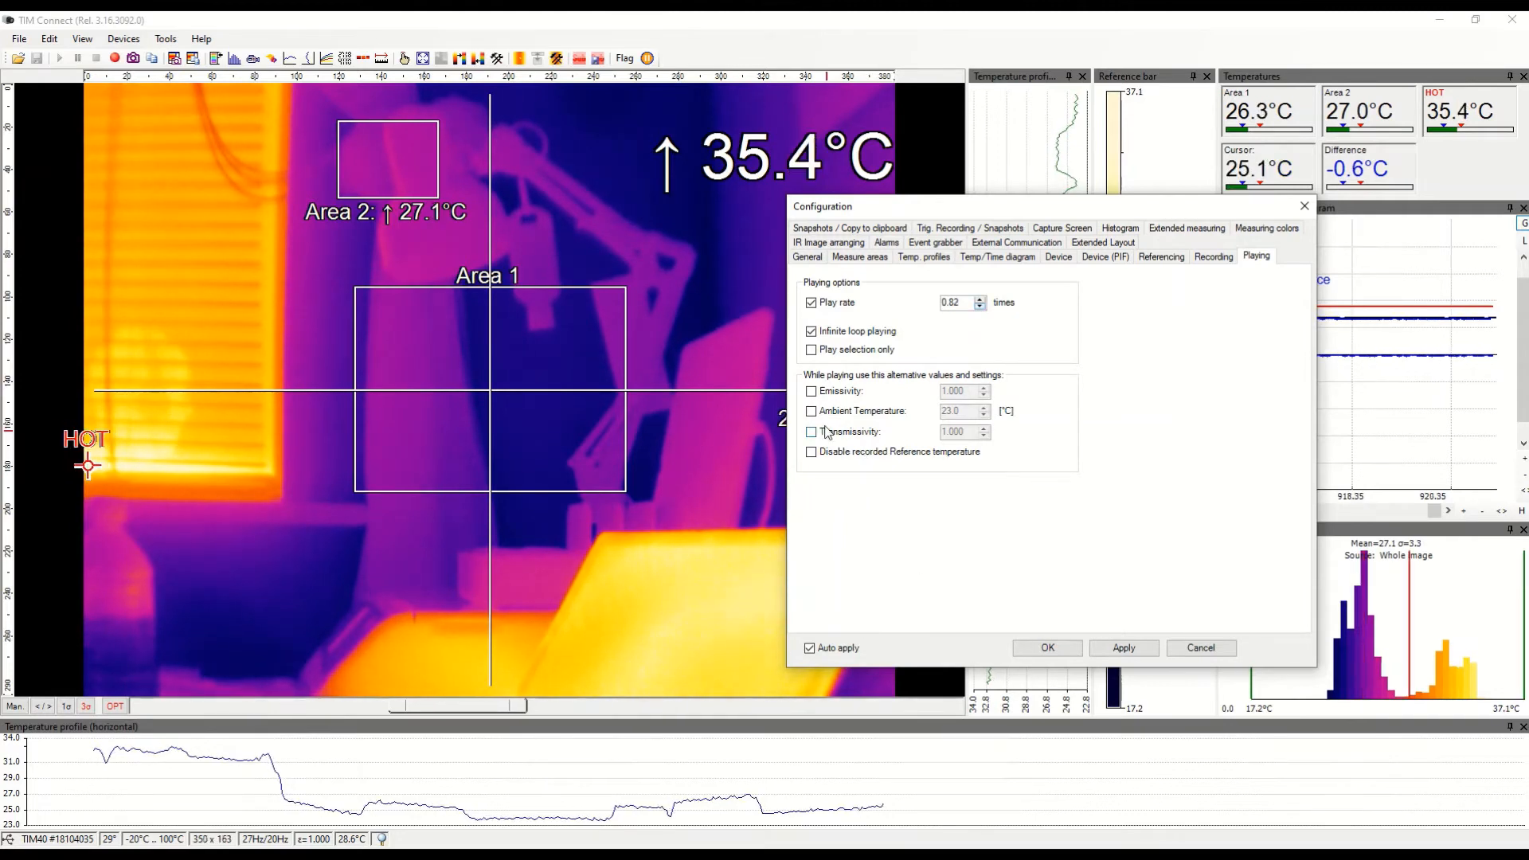
pyautogui.click(811, 391)
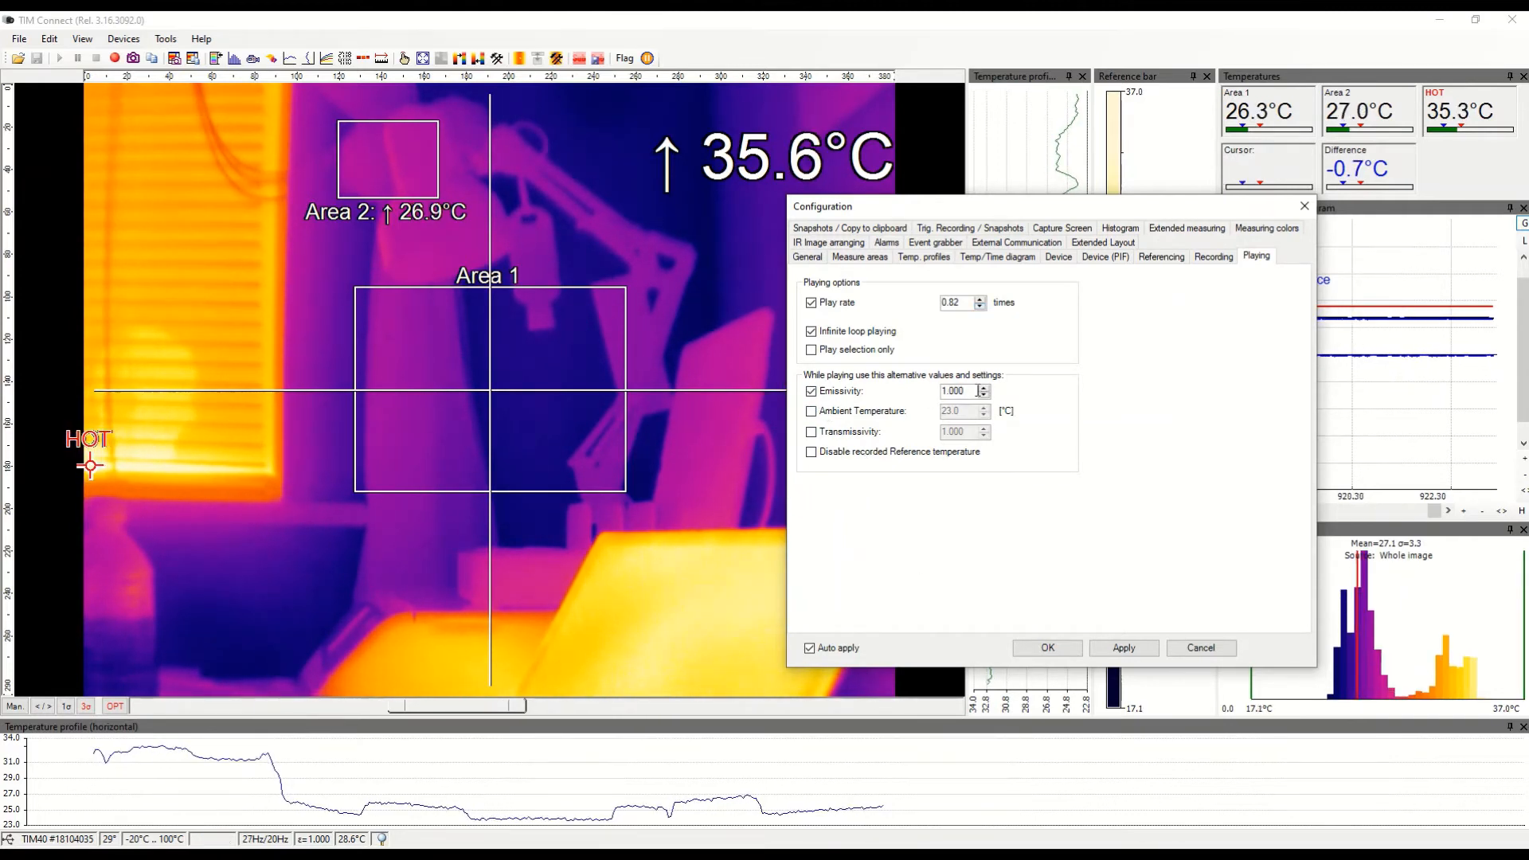
pyautogui.click(812, 391)
pyautogui.click(811, 303)
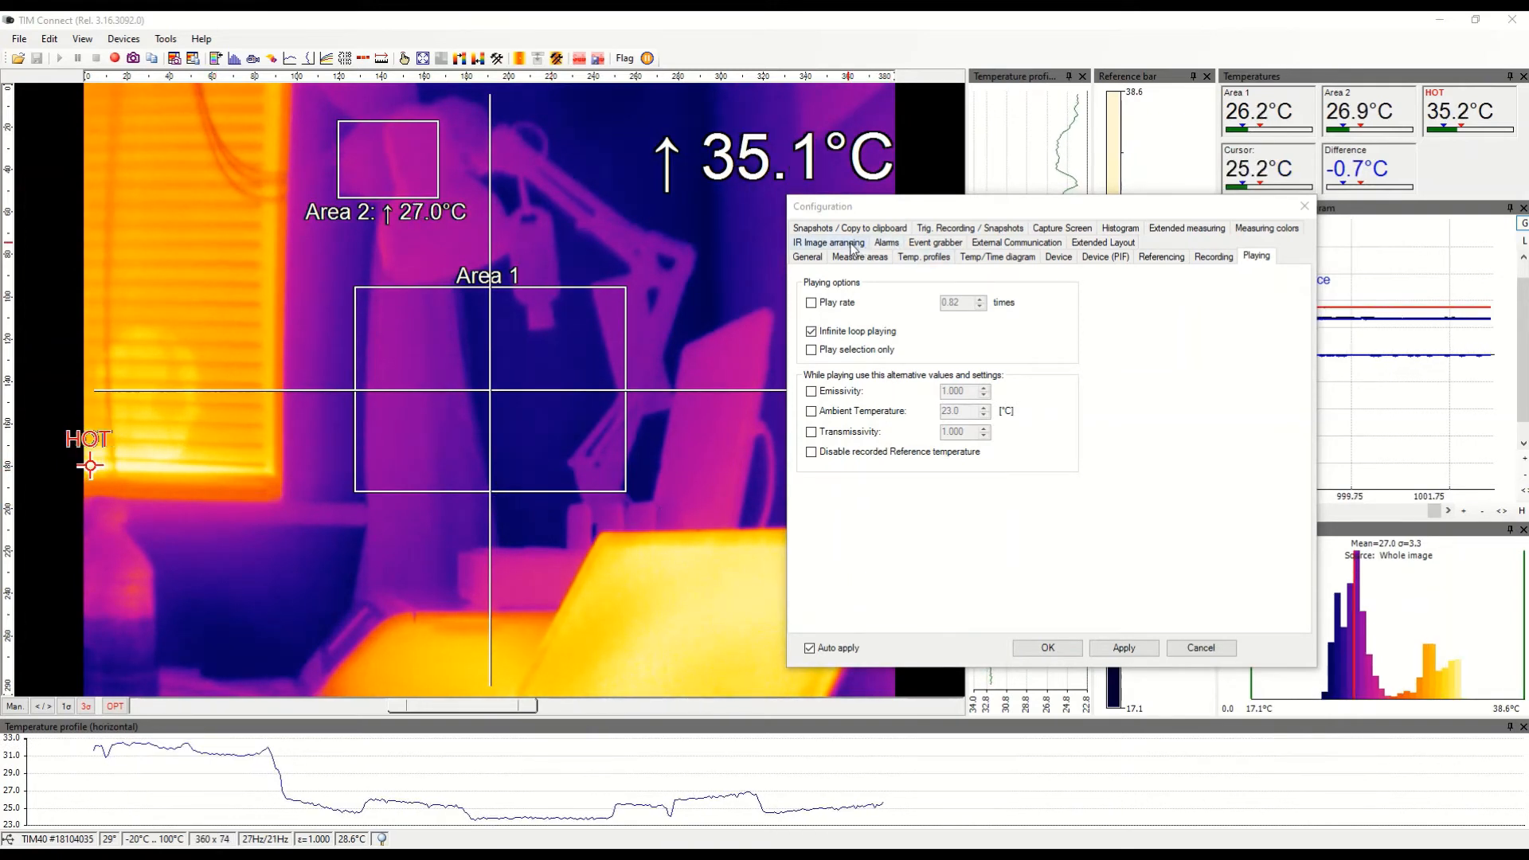
# - Turn on the Appl. alarm option for Area 1 and Area 2 and set Area 2's high alarm limit to 30.0
pyautogui.click(851, 245)
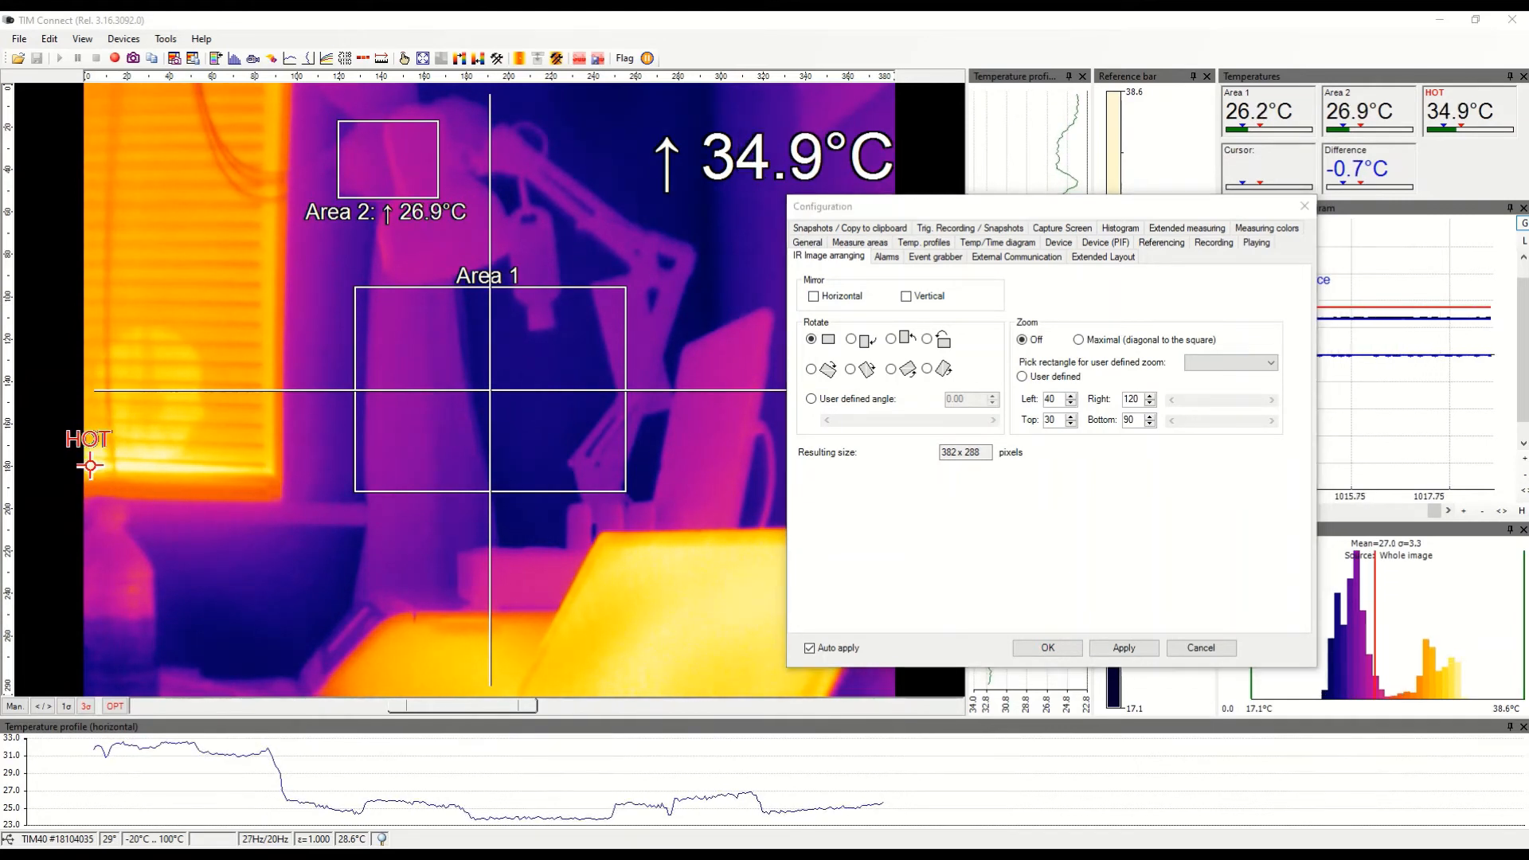
pyautogui.click(894, 259)
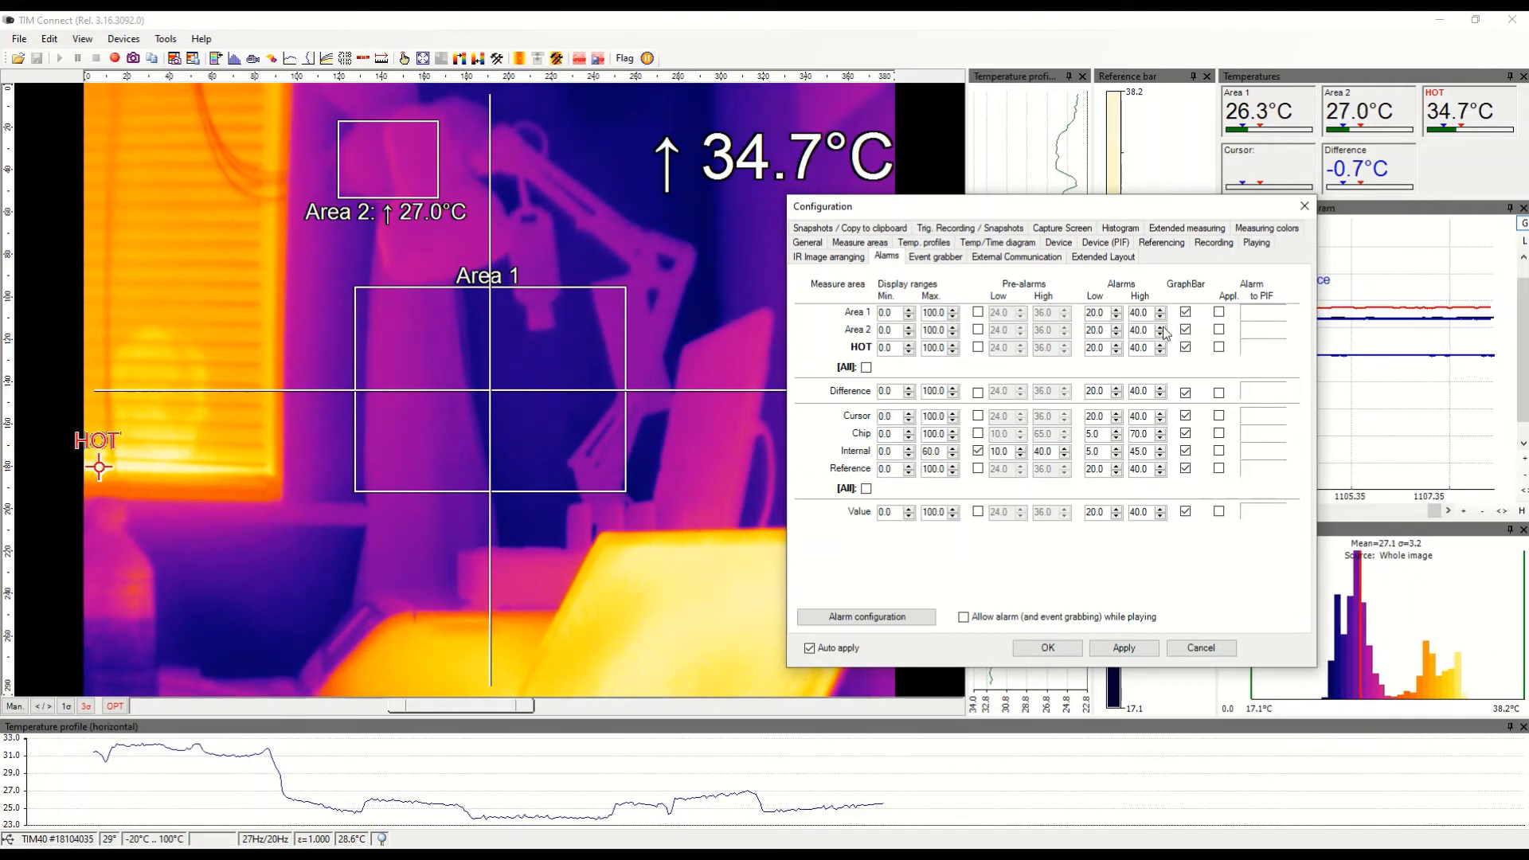
pyautogui.click(1218, 332)
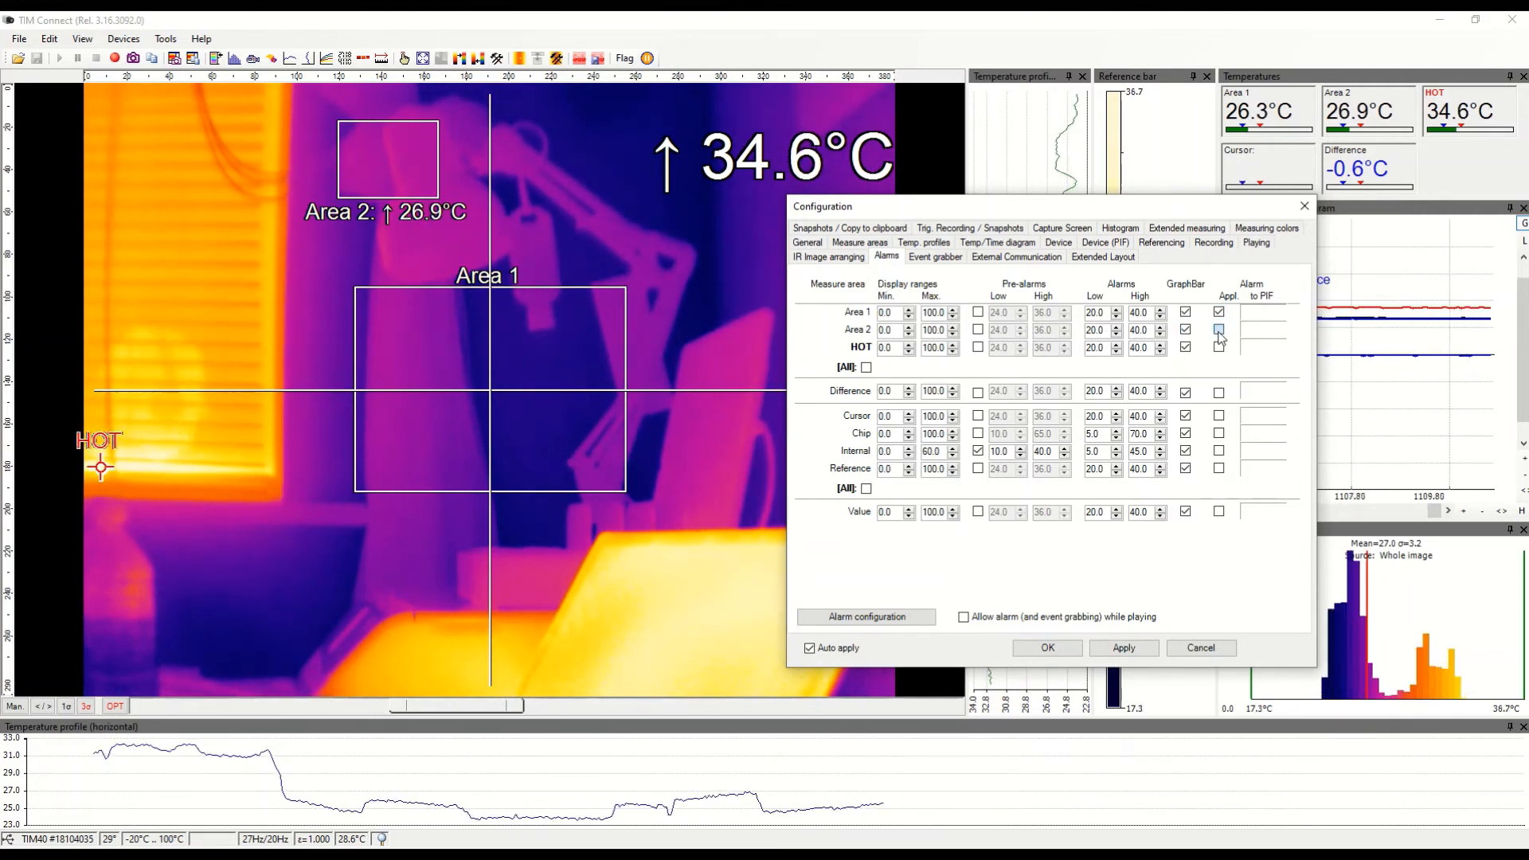
pyautogui.doubleClick(1132, 331)
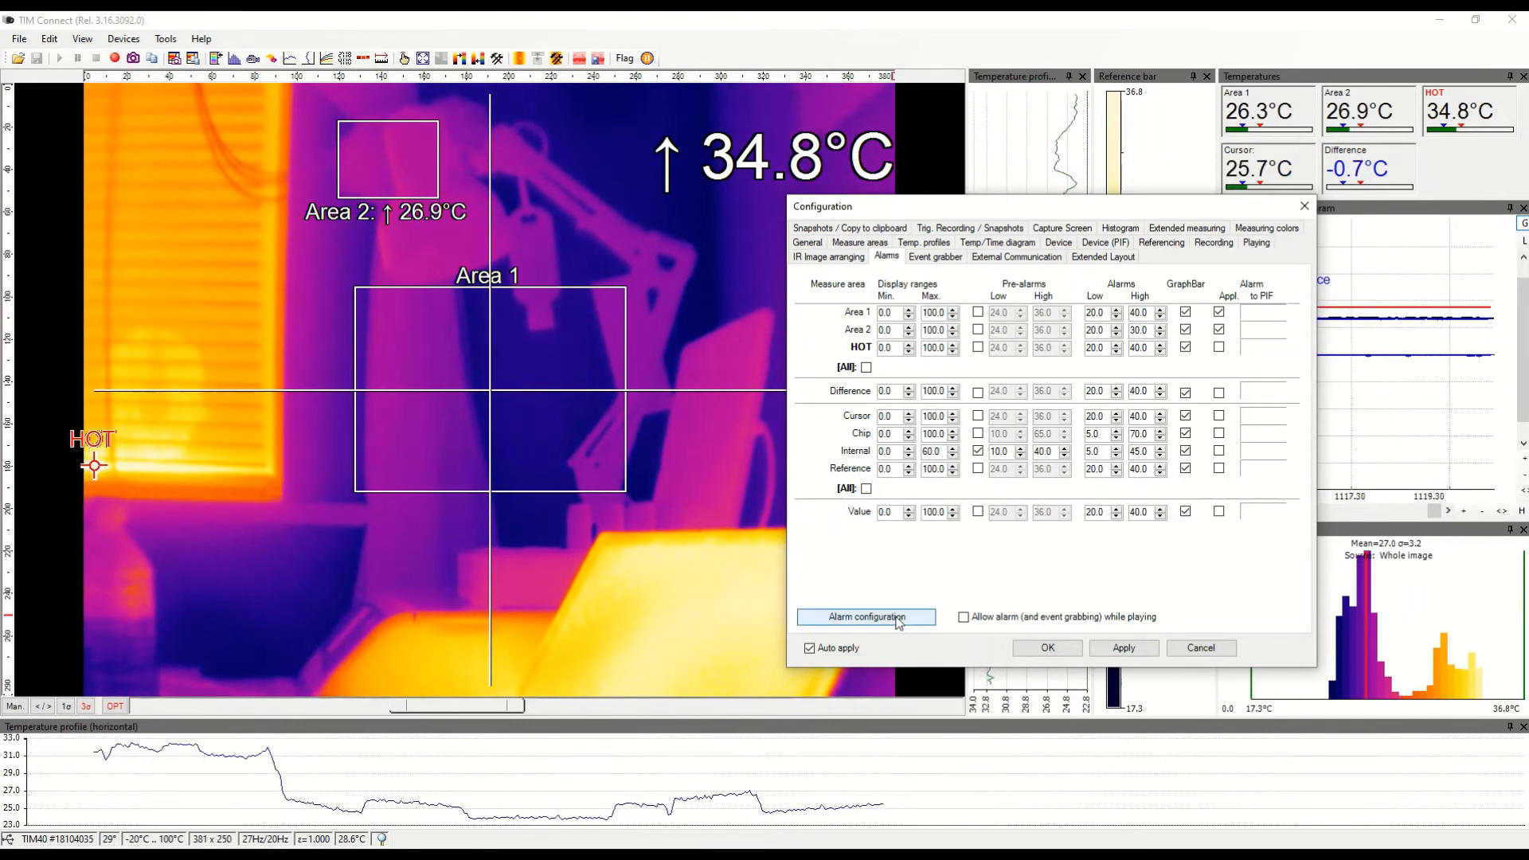
# - Examine the audible, recording and snapshot alarm options and the event grabber's trigger settings
pyautogui.click(866, 617)
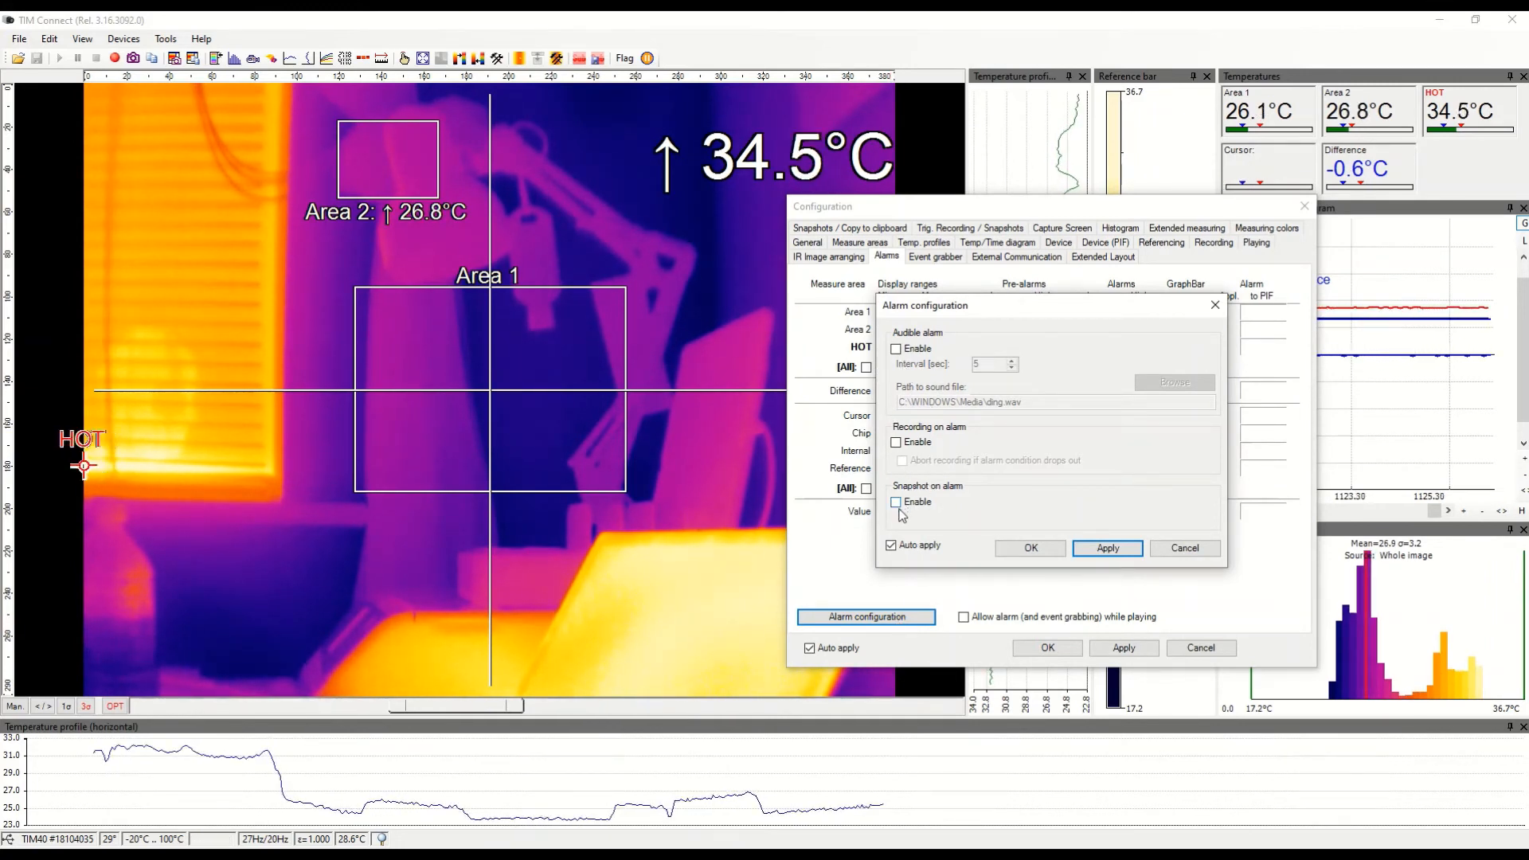
pyautogui.click(1031, 557)
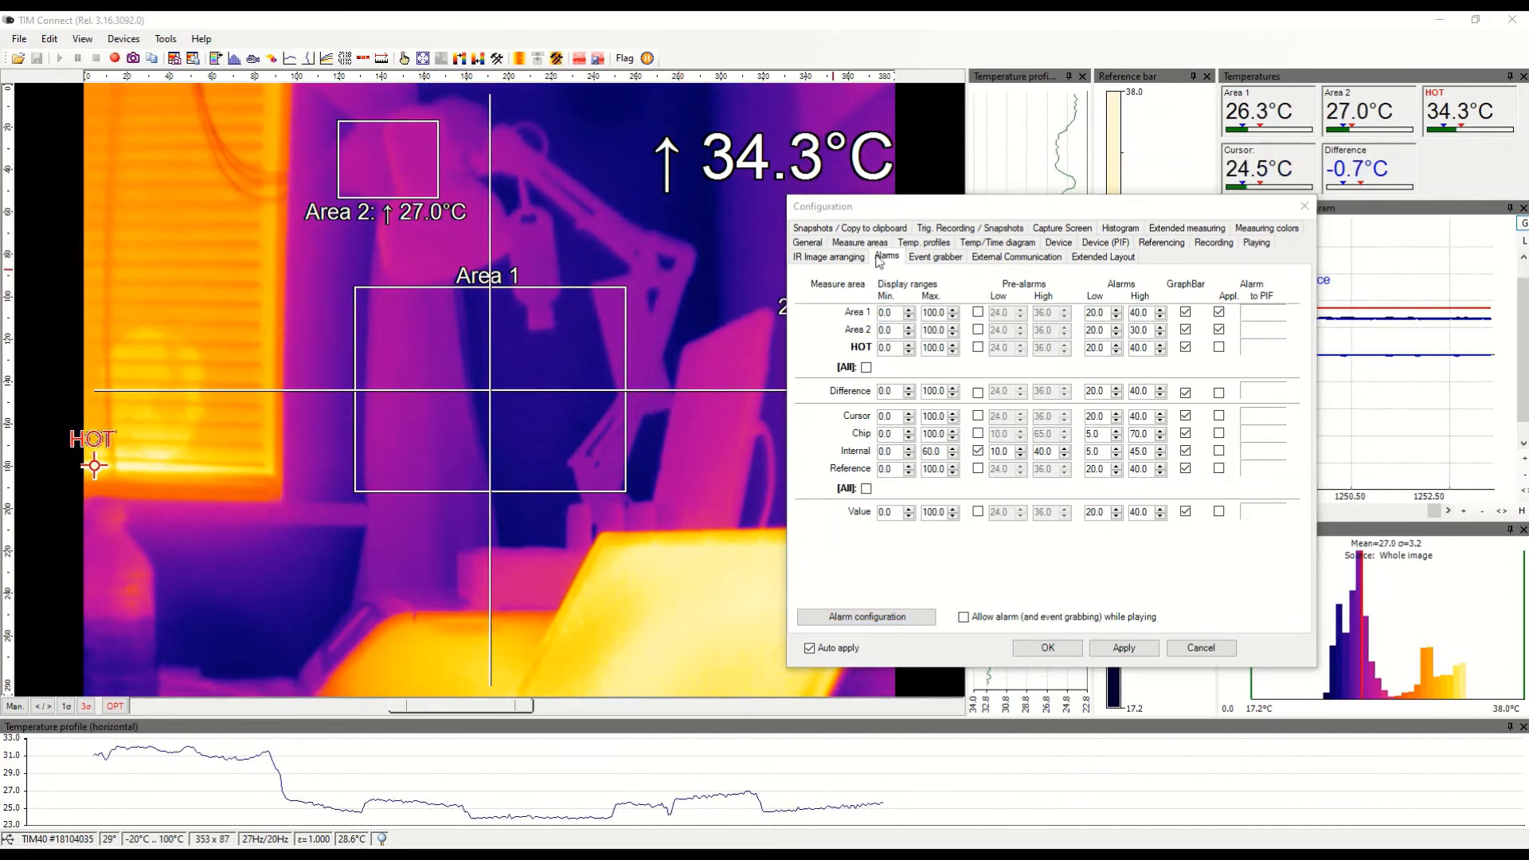
pyautogui.click(921, 258)
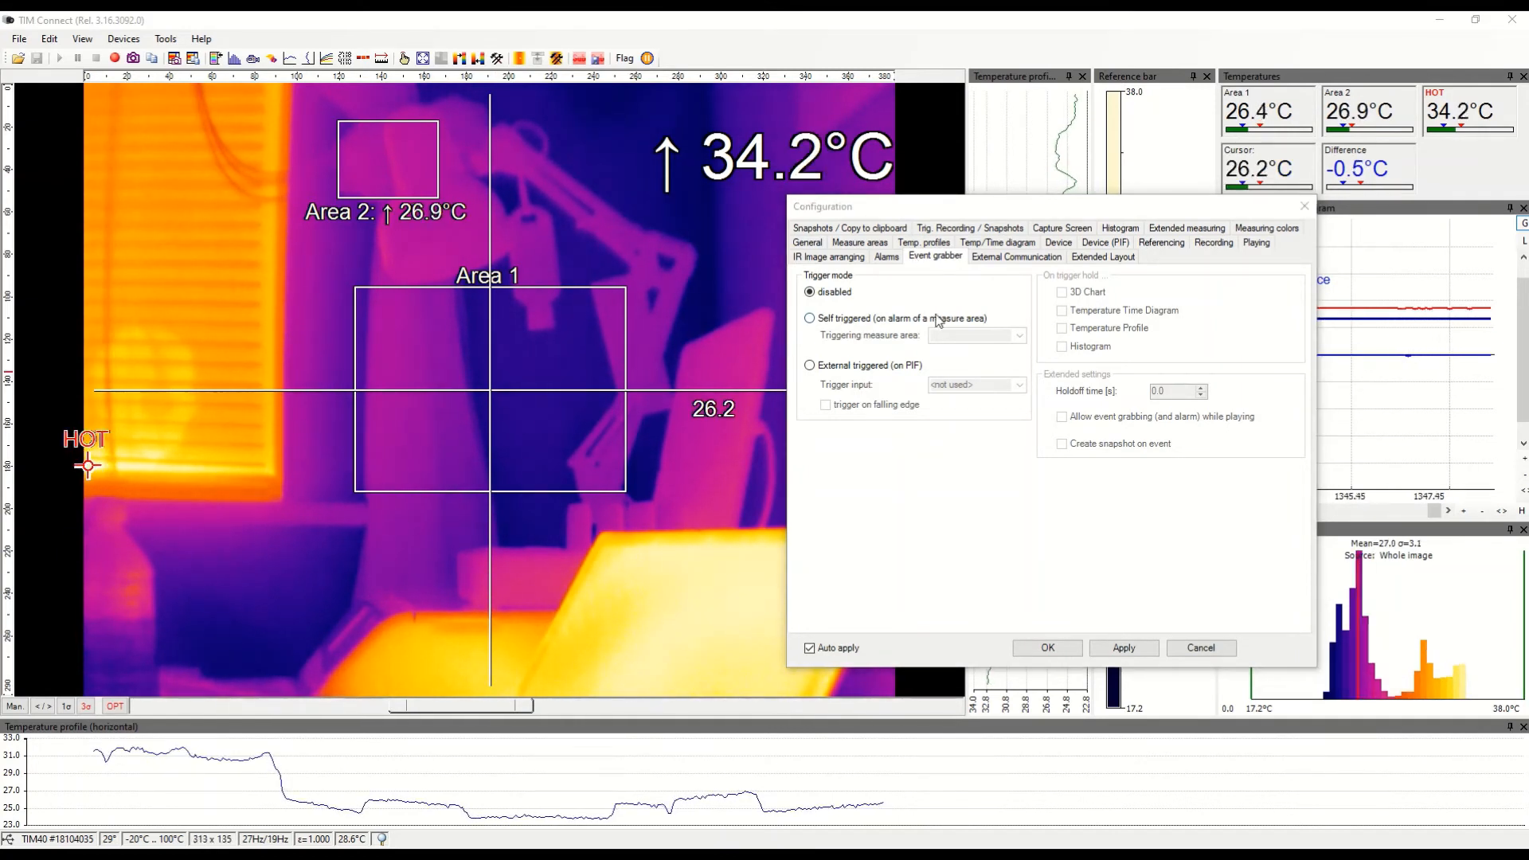
# - Examine the external communication, extended layout, snapshot, triggered recording, screen capture, histogram and extended measuring settings
pyautogui.click(991, 260)
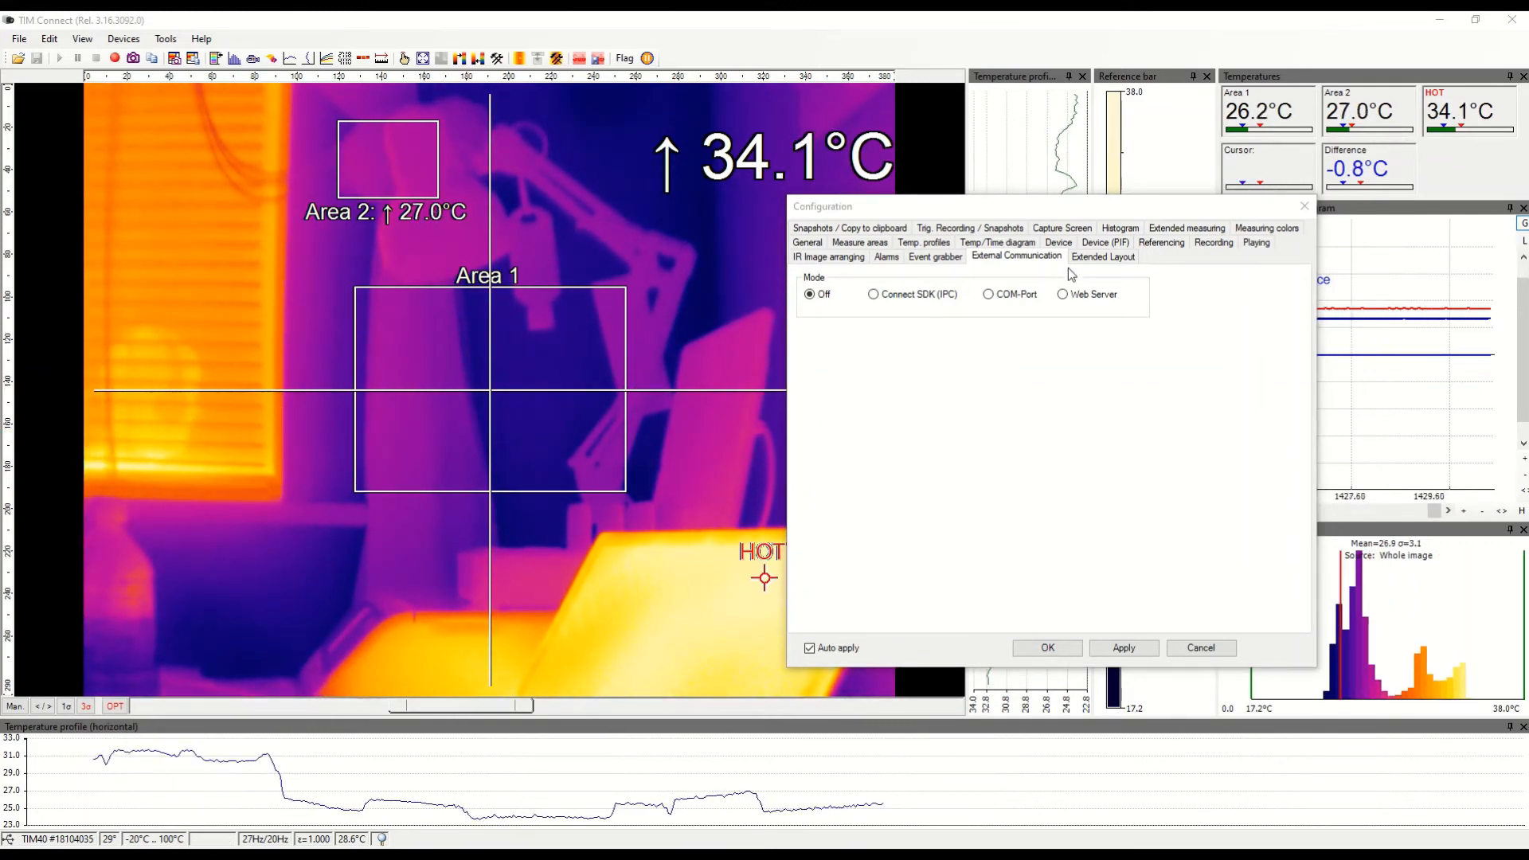
pyautogui.click(1096, 259)
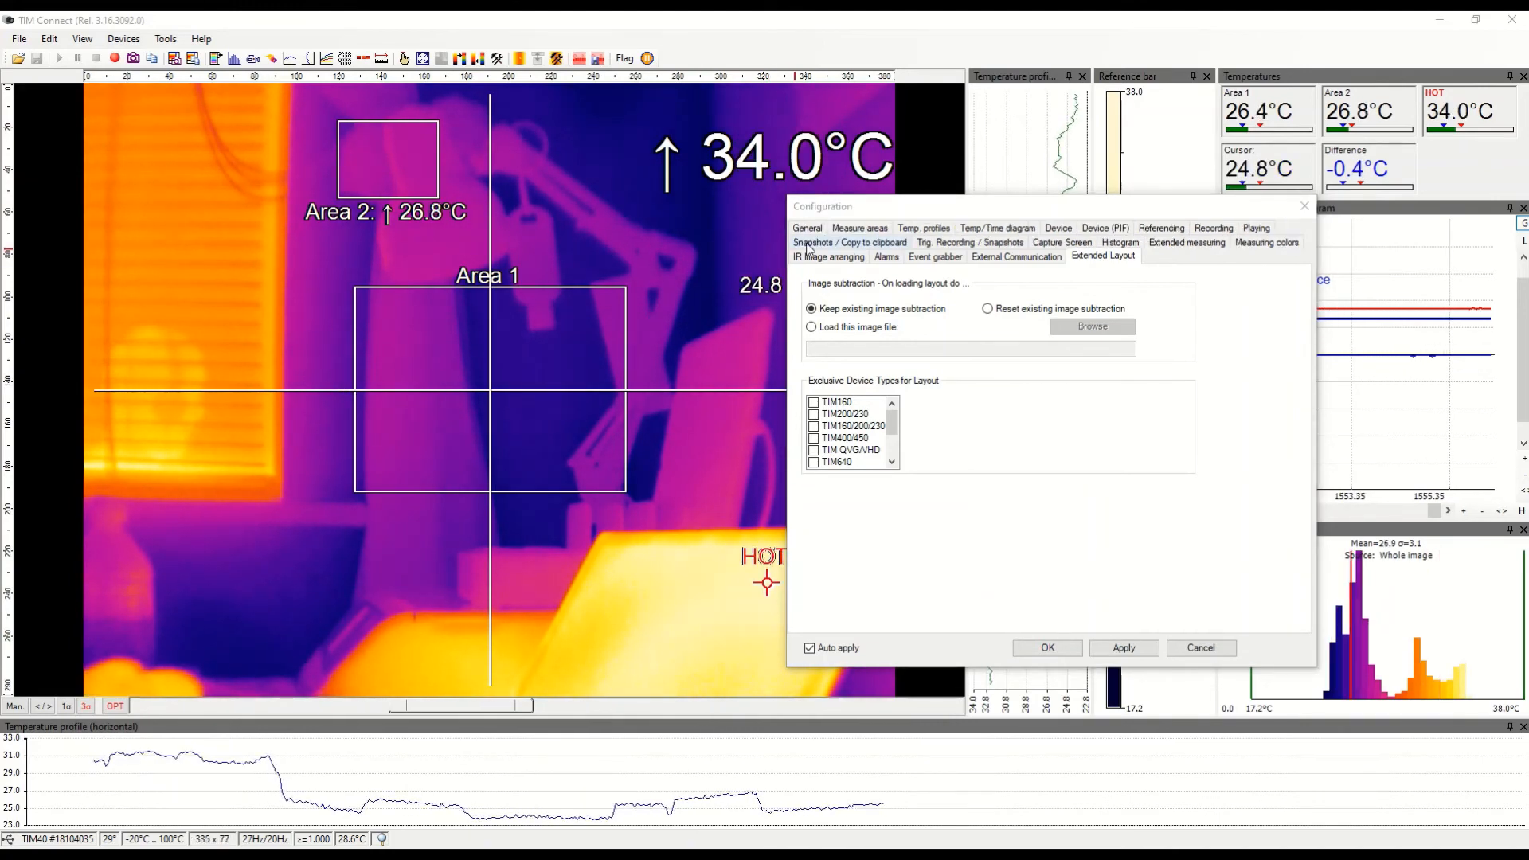
pyautogui.click(808, 242)
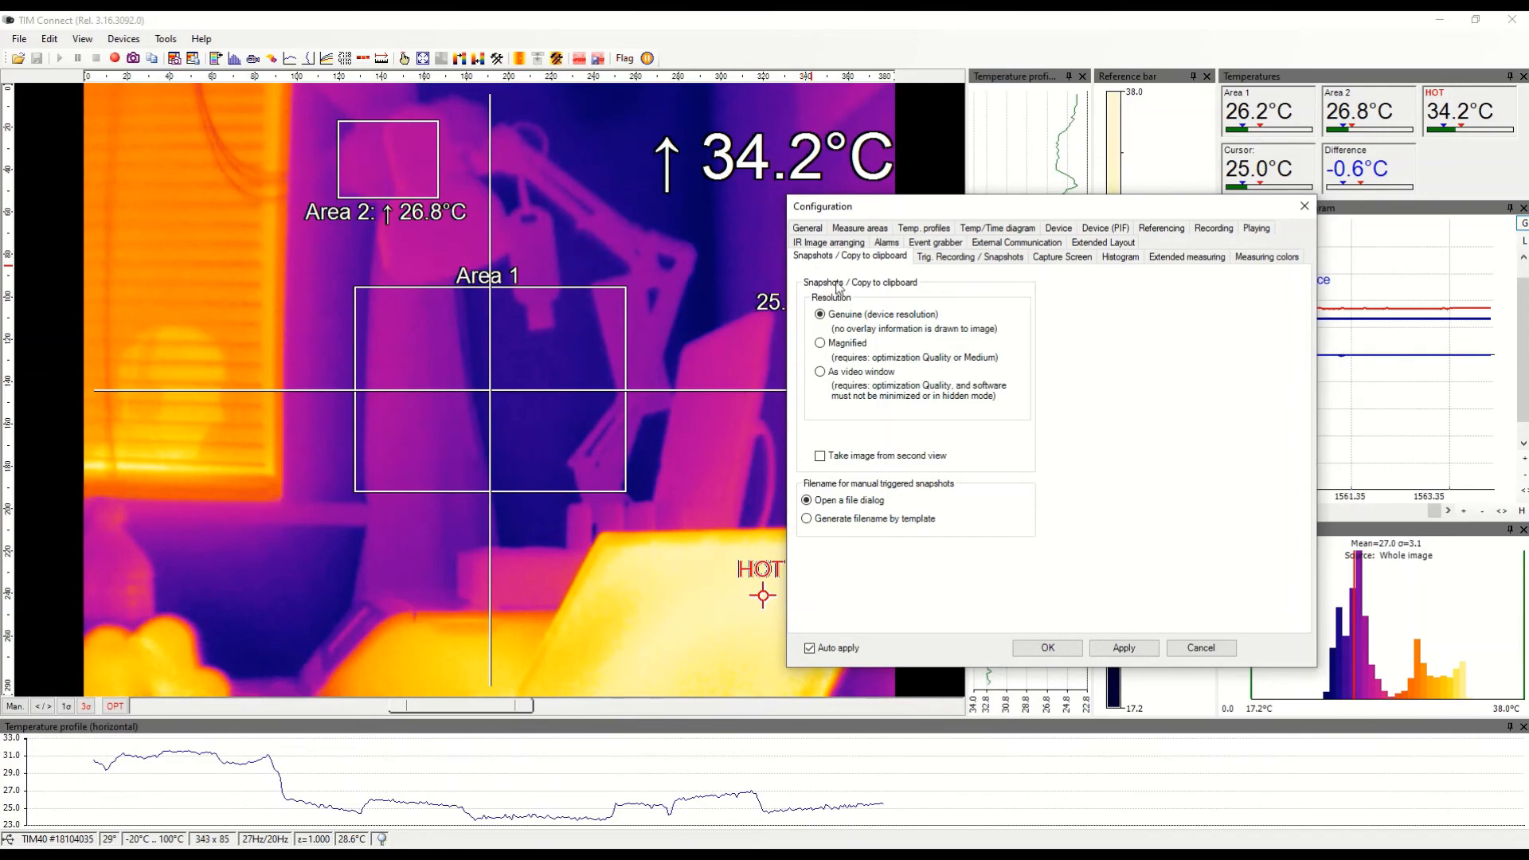
pyautogui.click(971, 260)
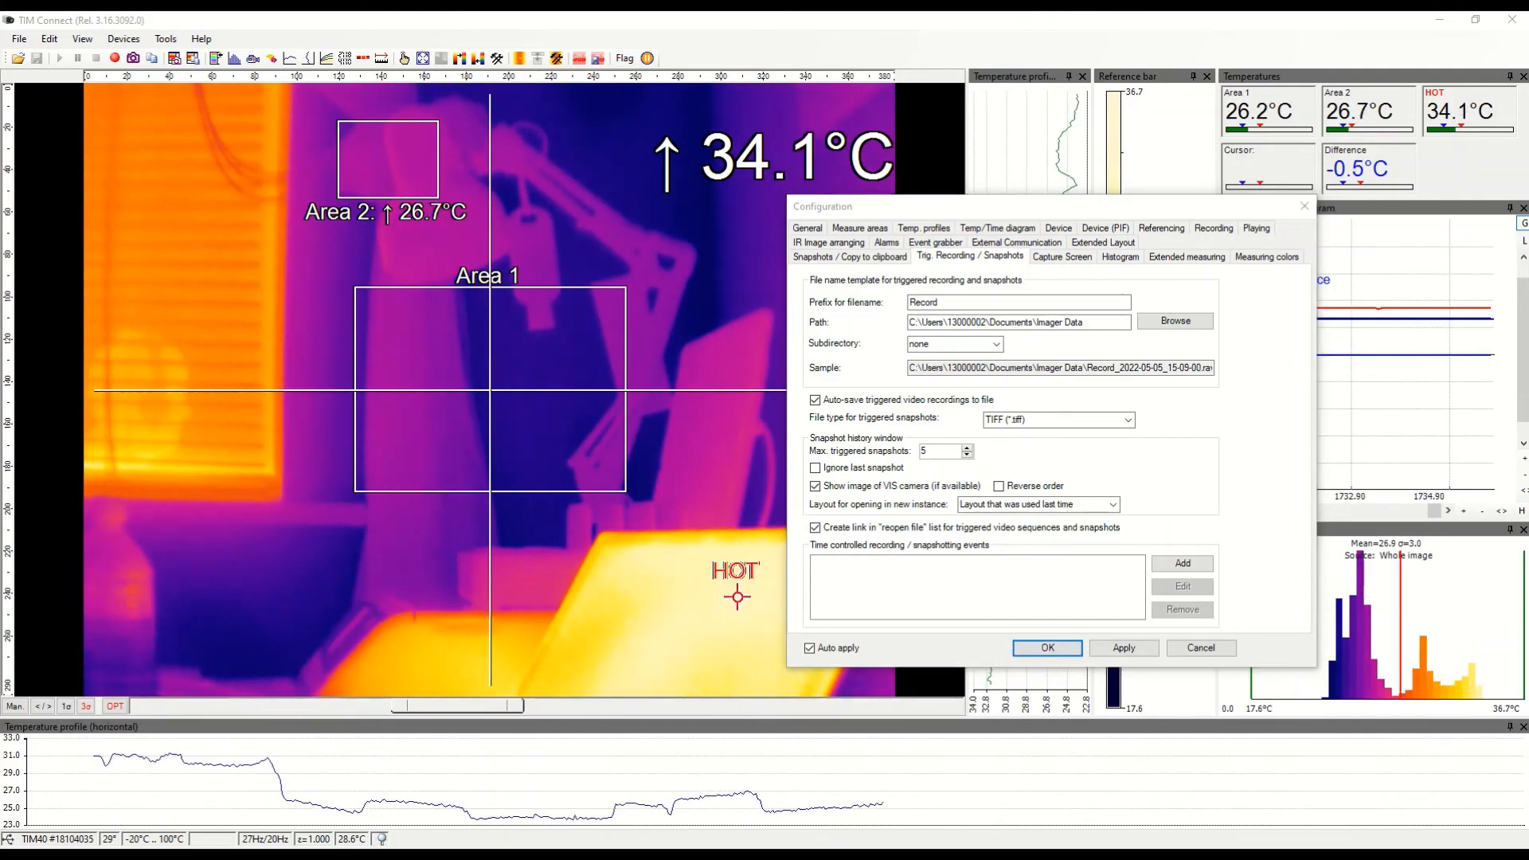
pyautogui.click(1064, 257)
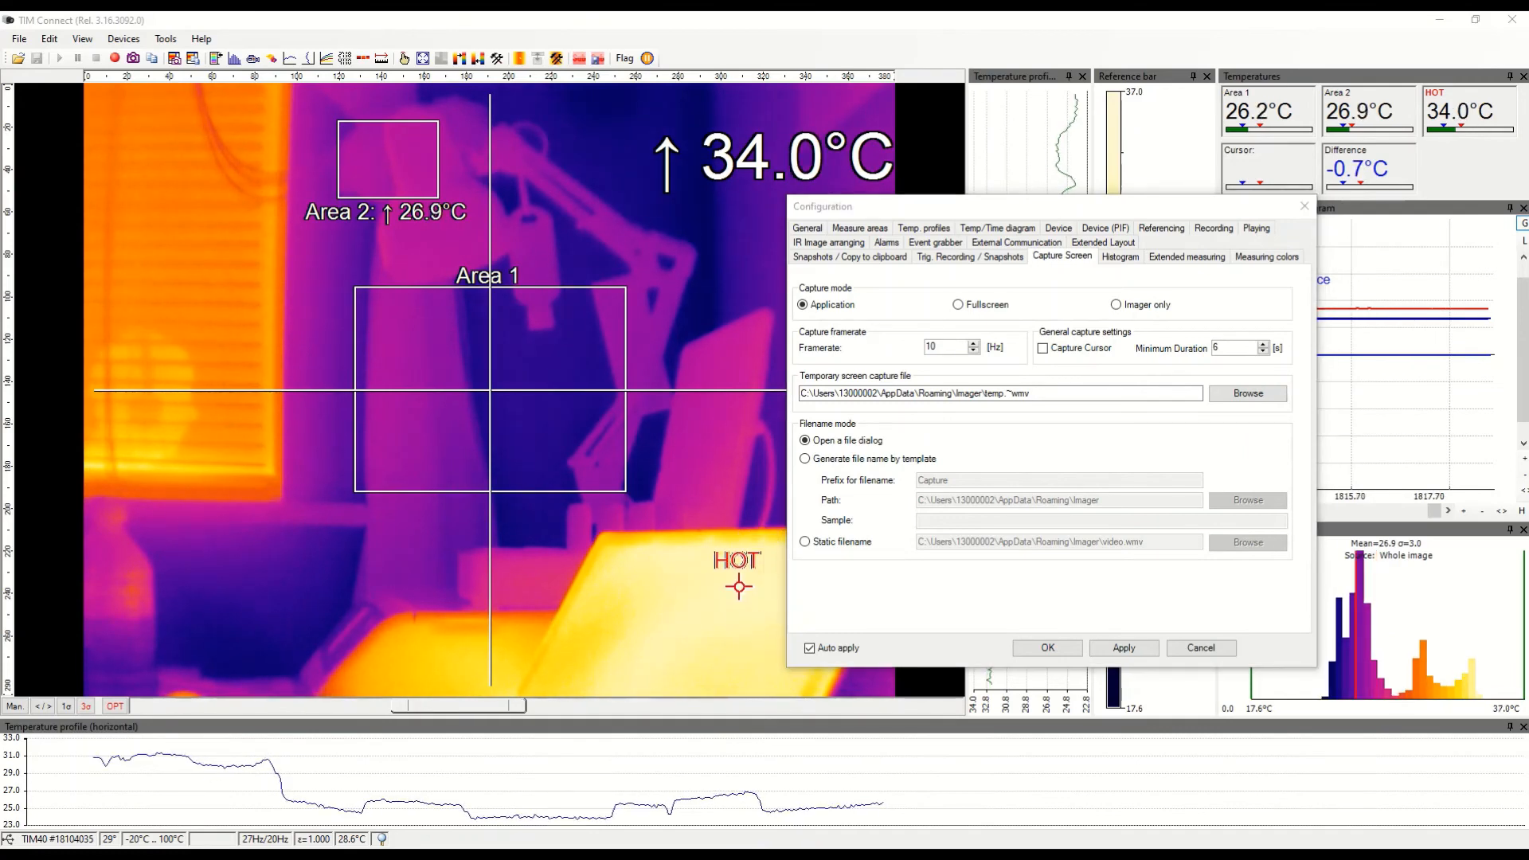
pyautogui.click(1118, 256)
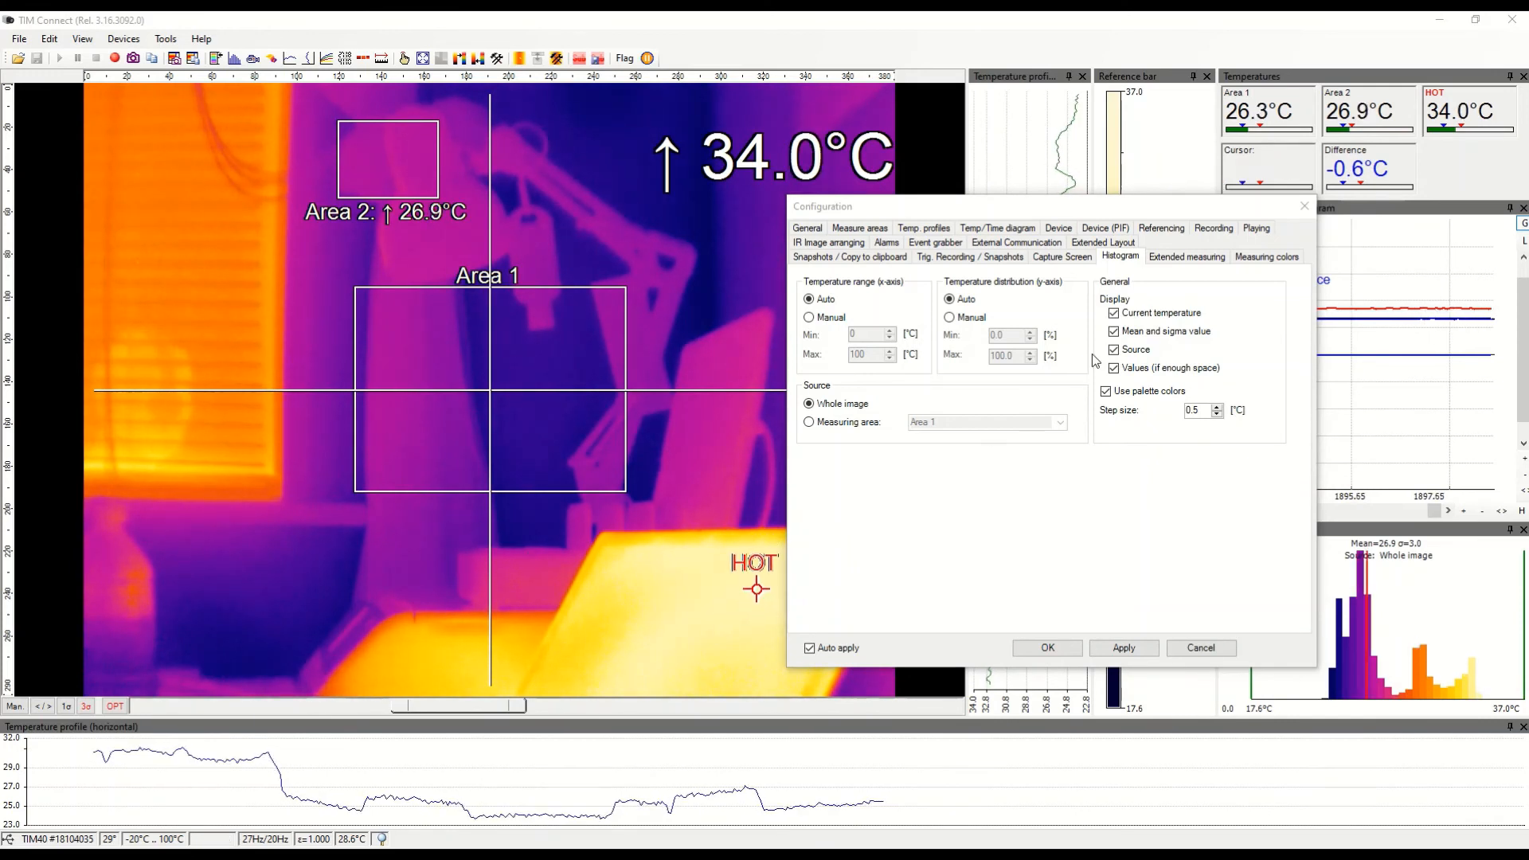
pyautogui.click(1186, 256)
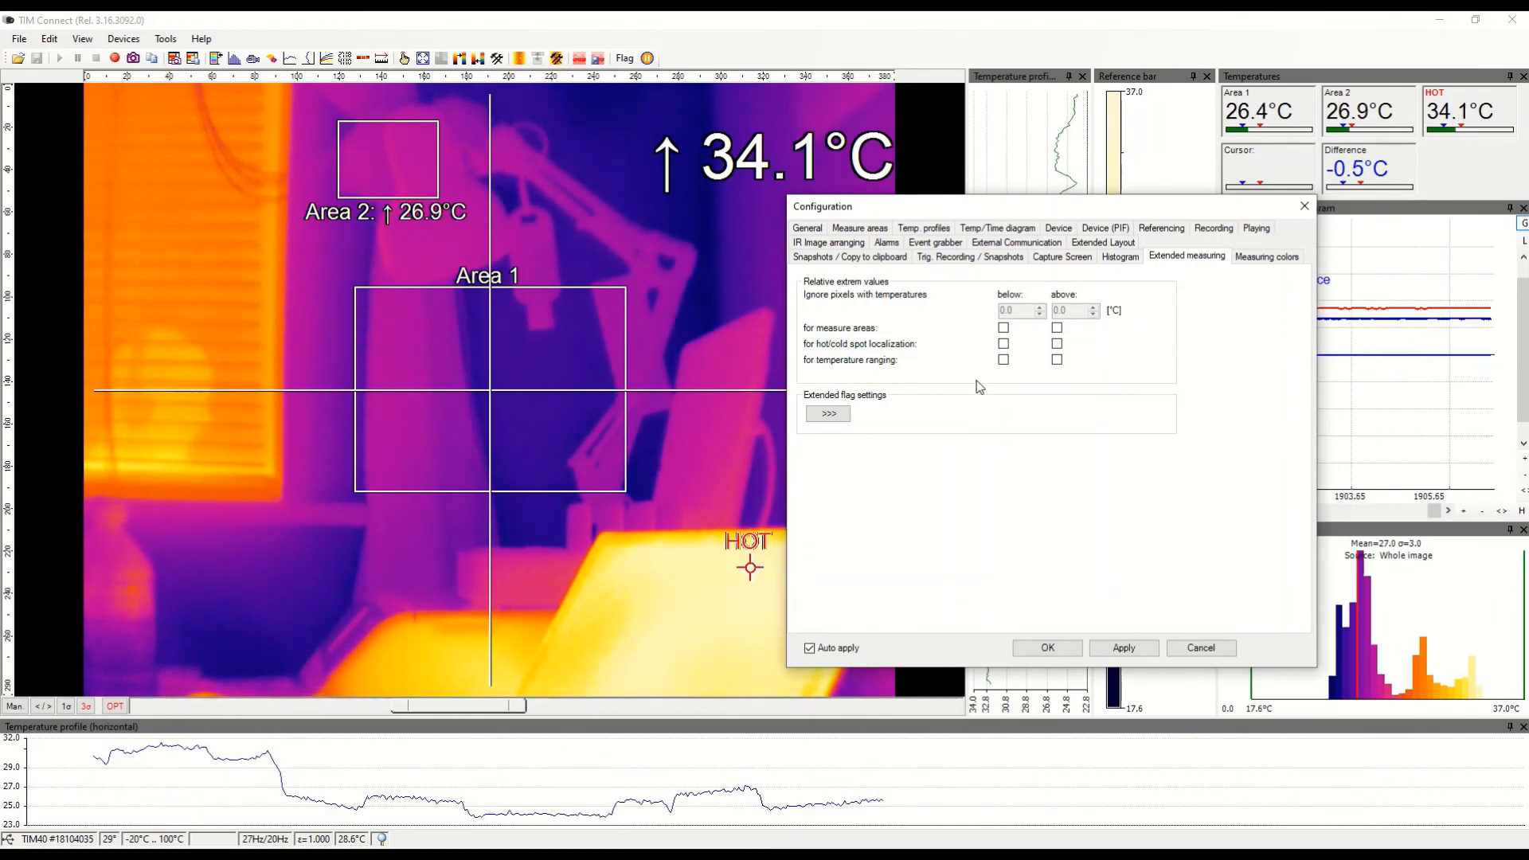
# - Set the high-range extended measuring color mode to Alt. Palette with the Blue Hi palette and accept the configuration
pyautogui.click(1269, 258)
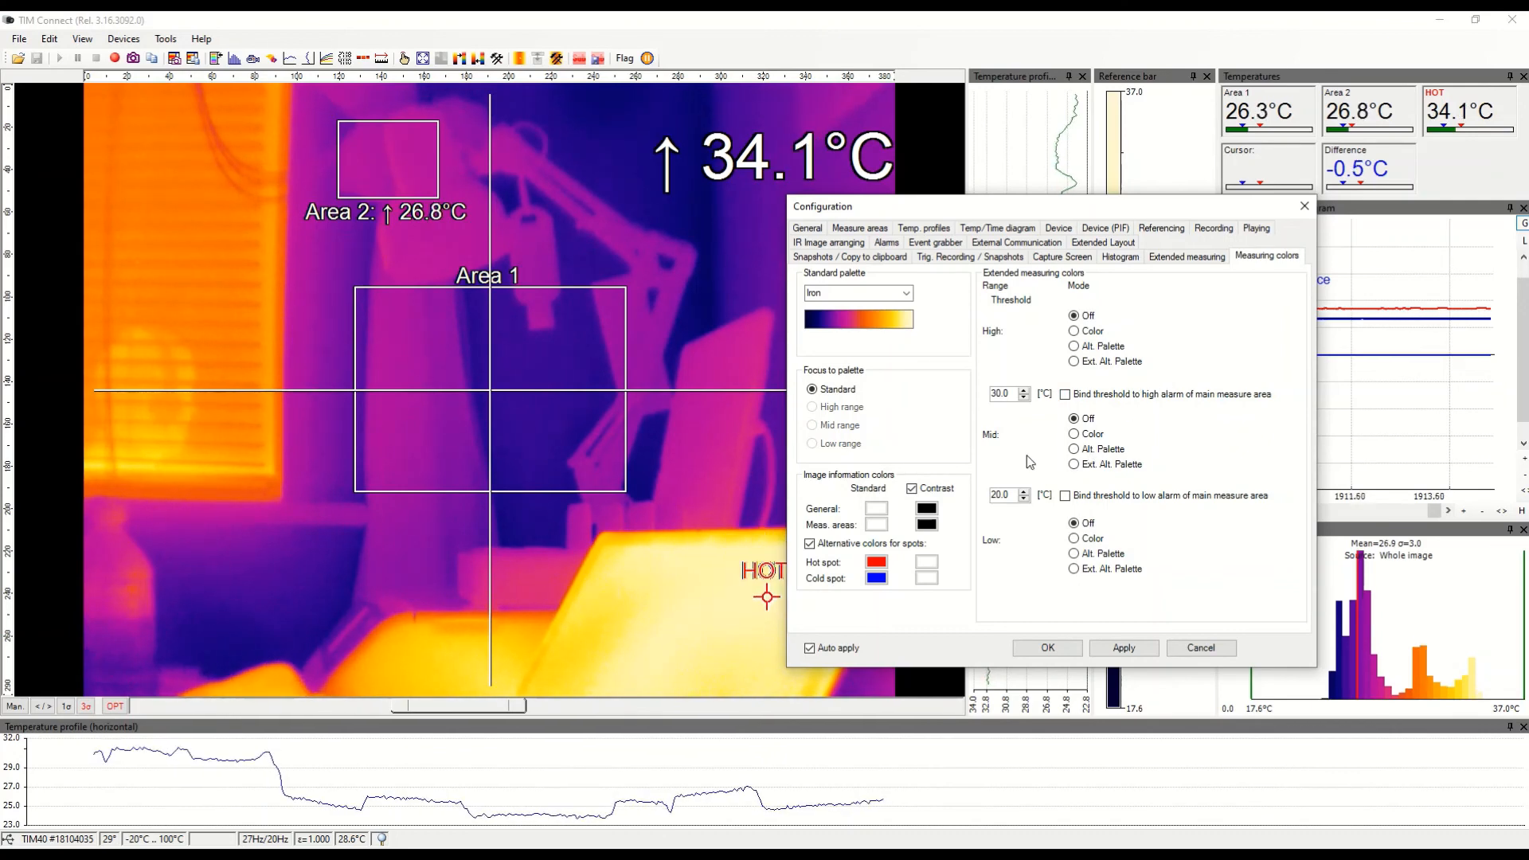
pyautogui.click(1074, 332)
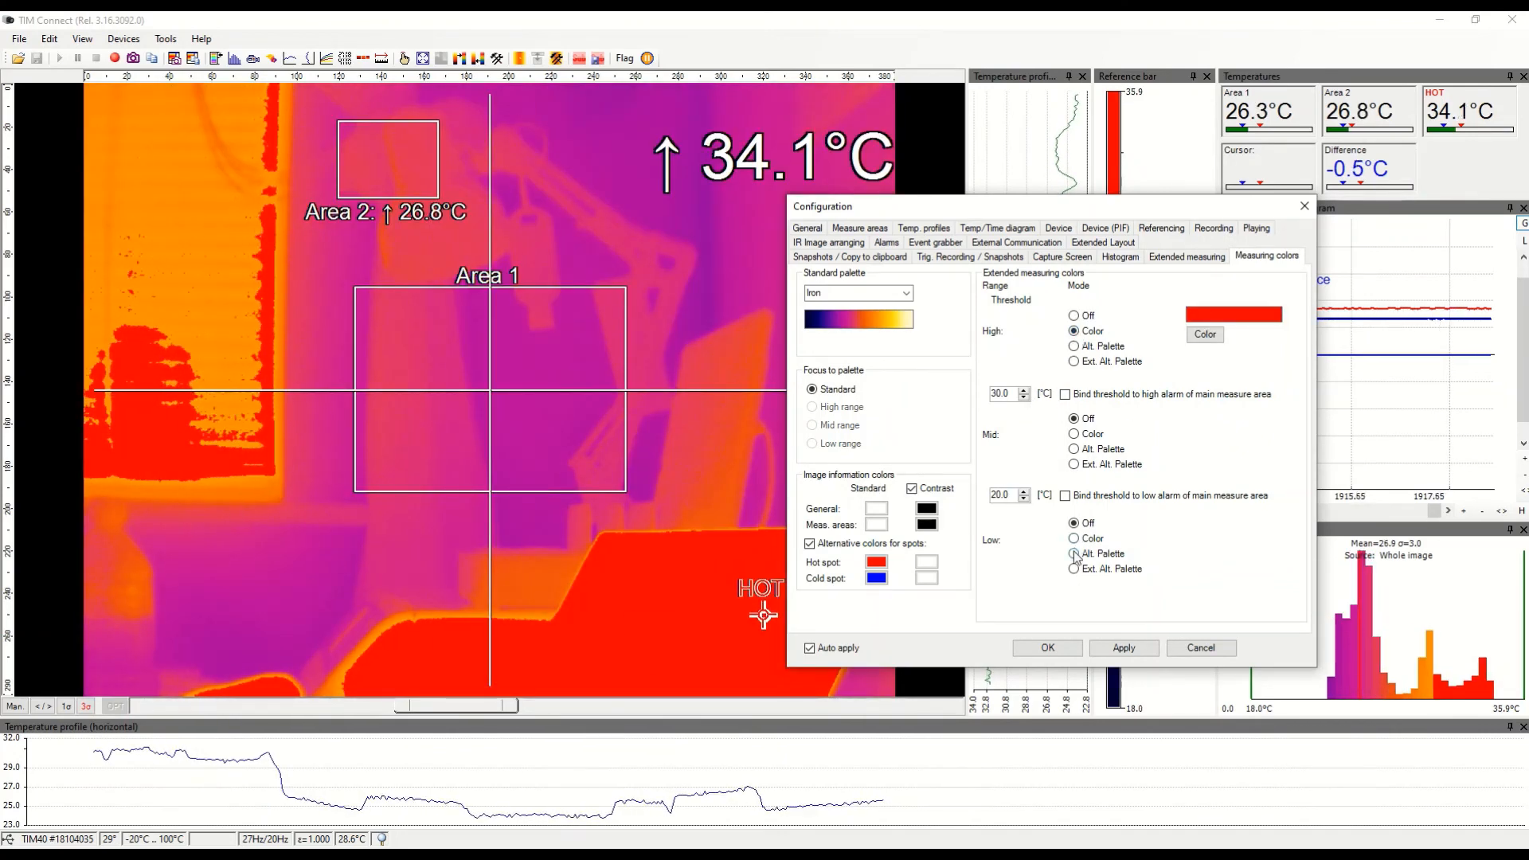
pyautogui.click(1074, 347)
pyautogui.click(1275, 335)
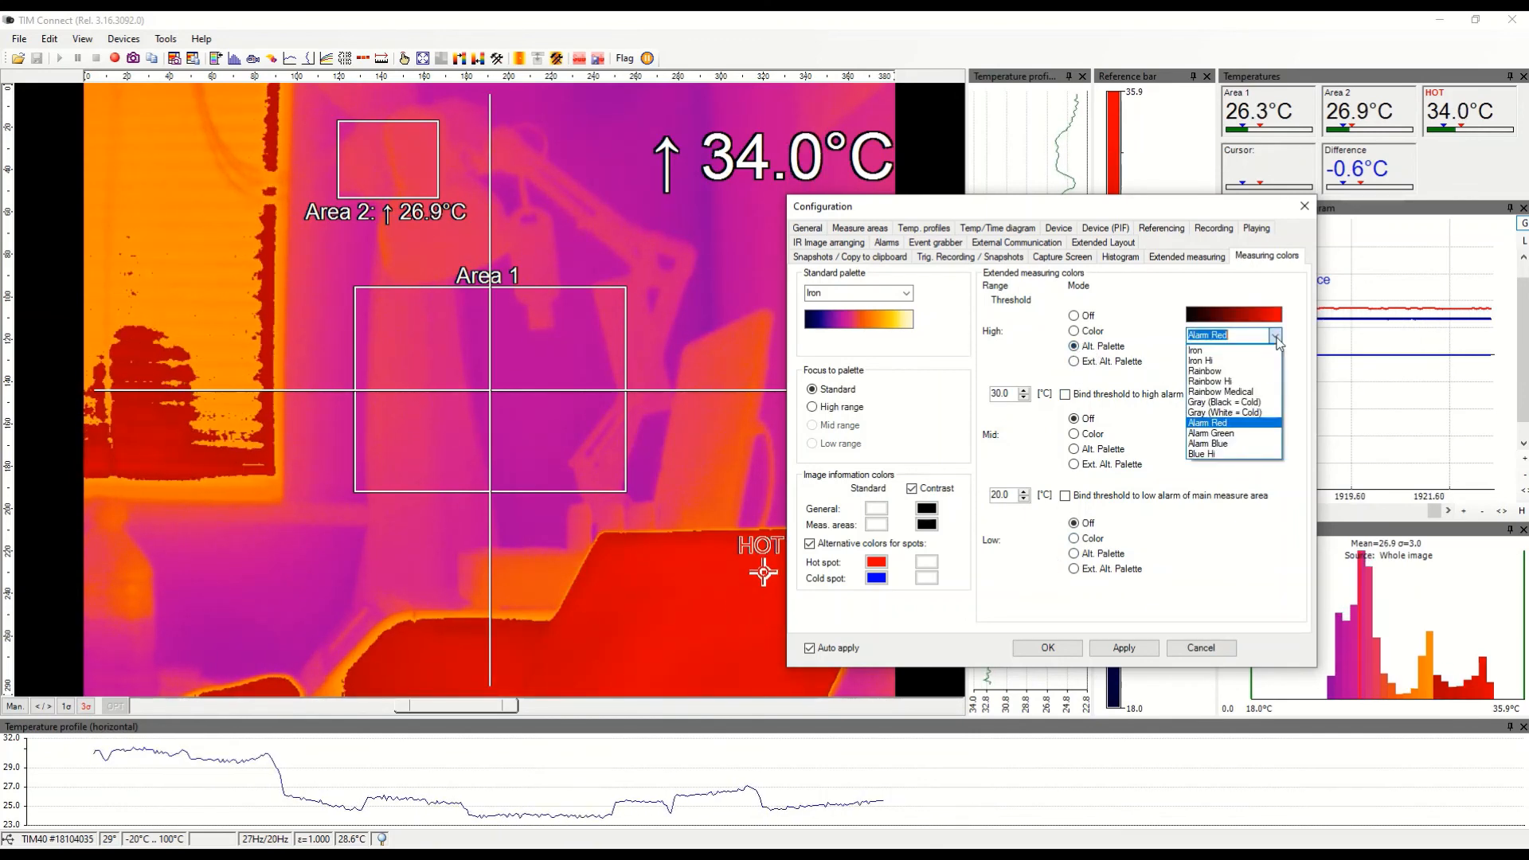
pyautogui.click(1220, 454)
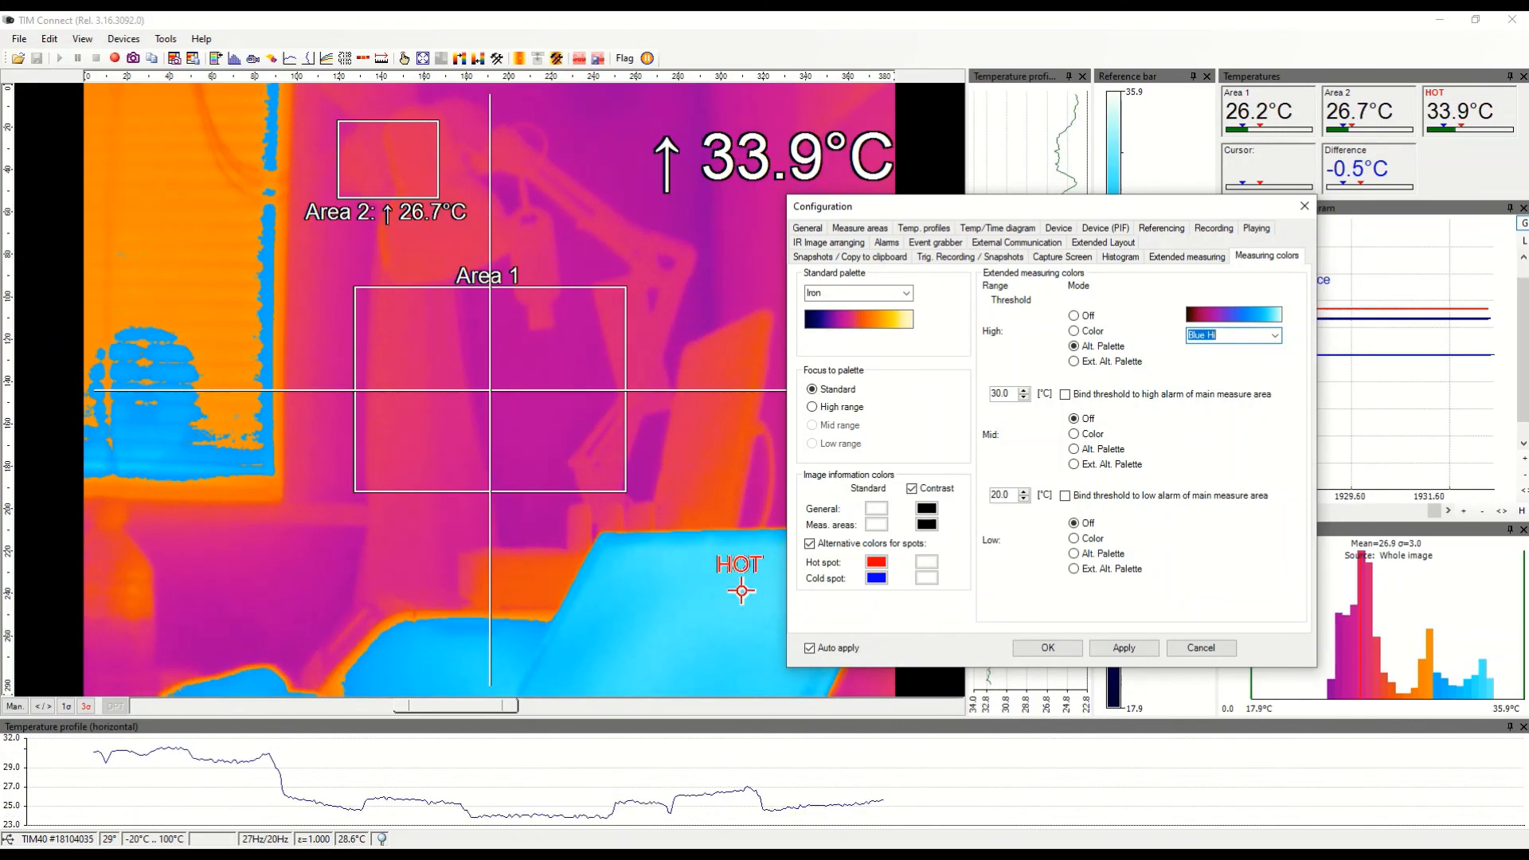
pyautogui.click(504, 589)
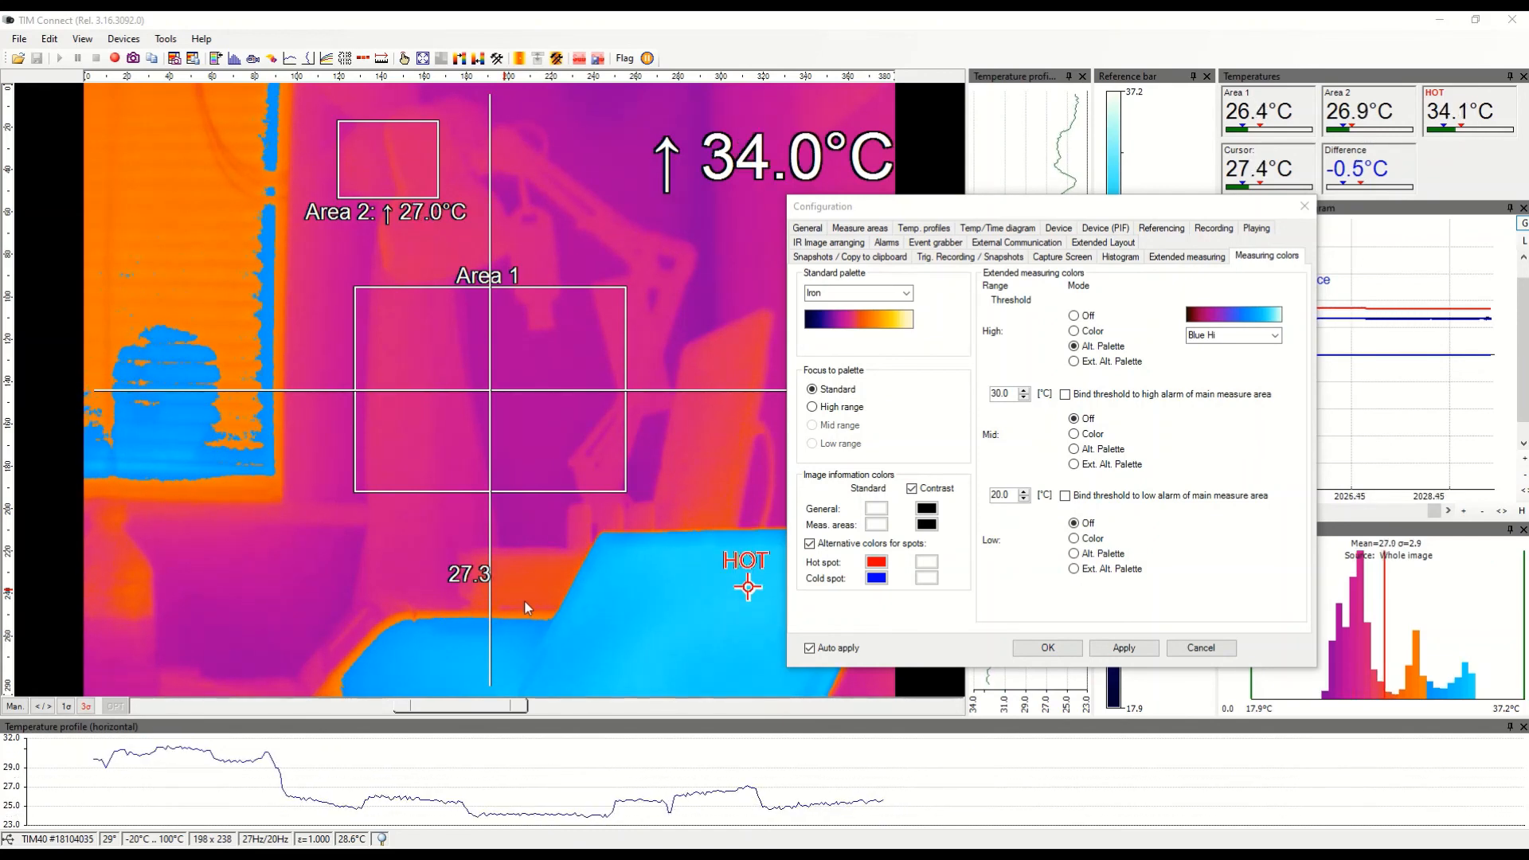
pyautogui.click(1069, 651)
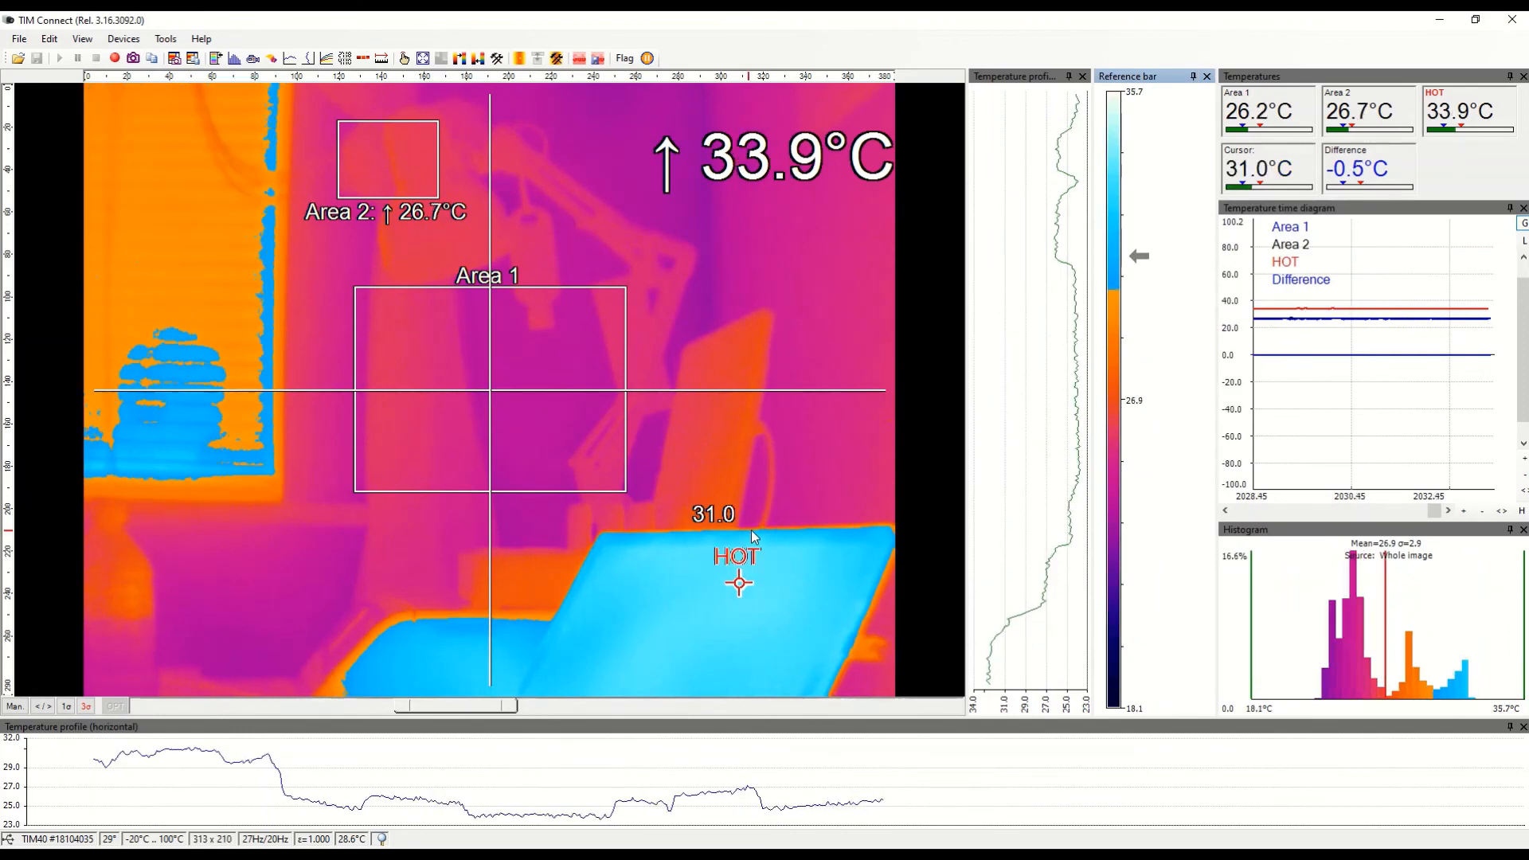